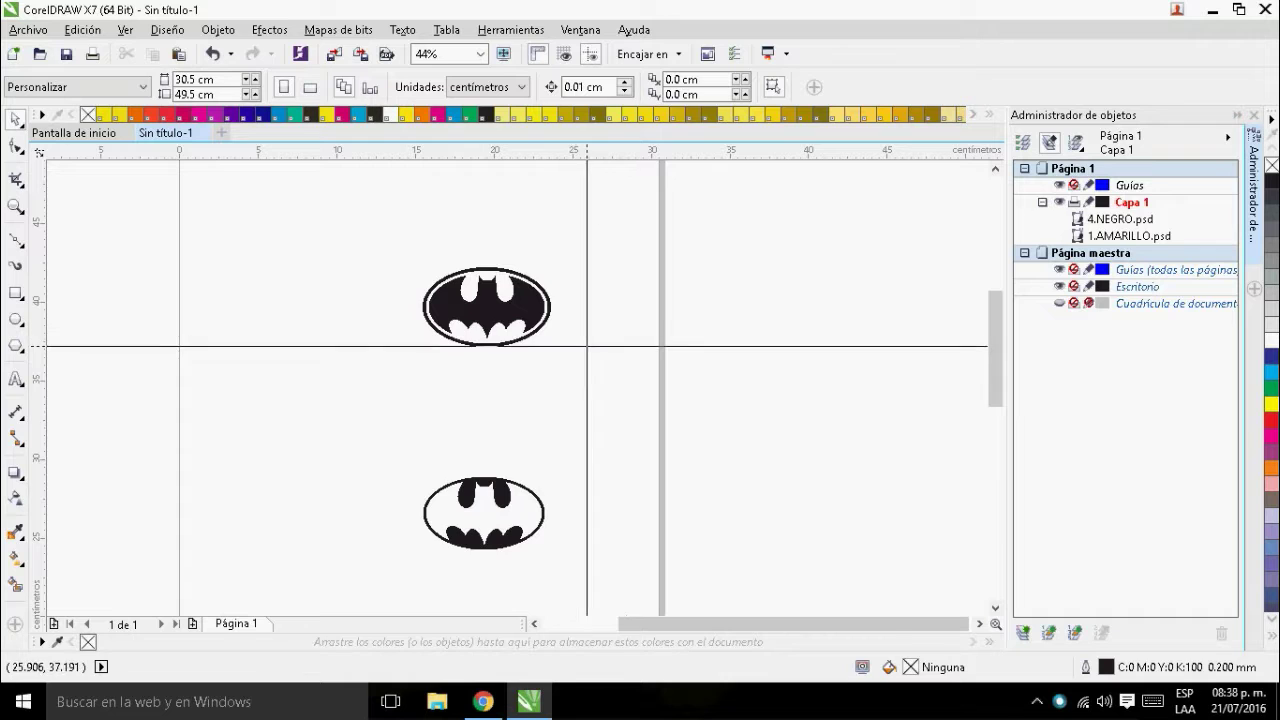
- Draw an ellipse about 8.21 × 5.04 cm over the outer ring of the upper Batman logo
{"action": "left_click_drag", "start_coordinate": [406, 258], "coordinate": [559, 354]}
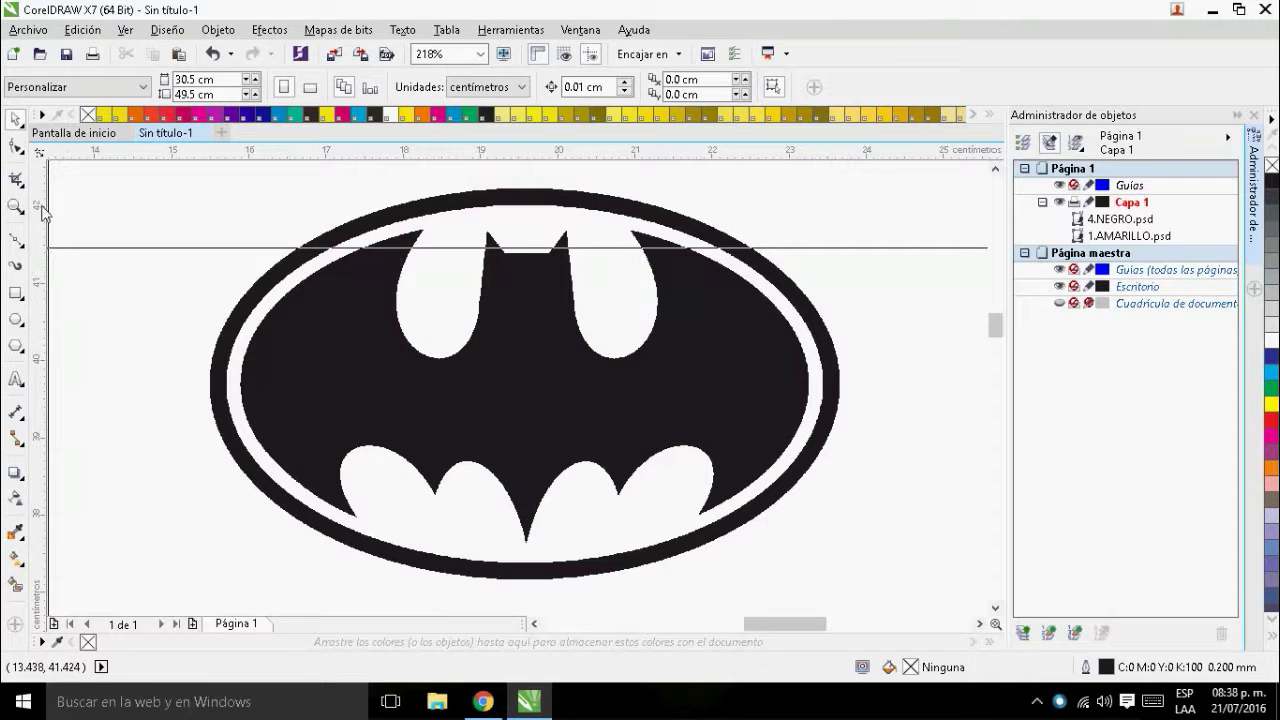
{"action": "left_click", "coordinate": [16, 322]}
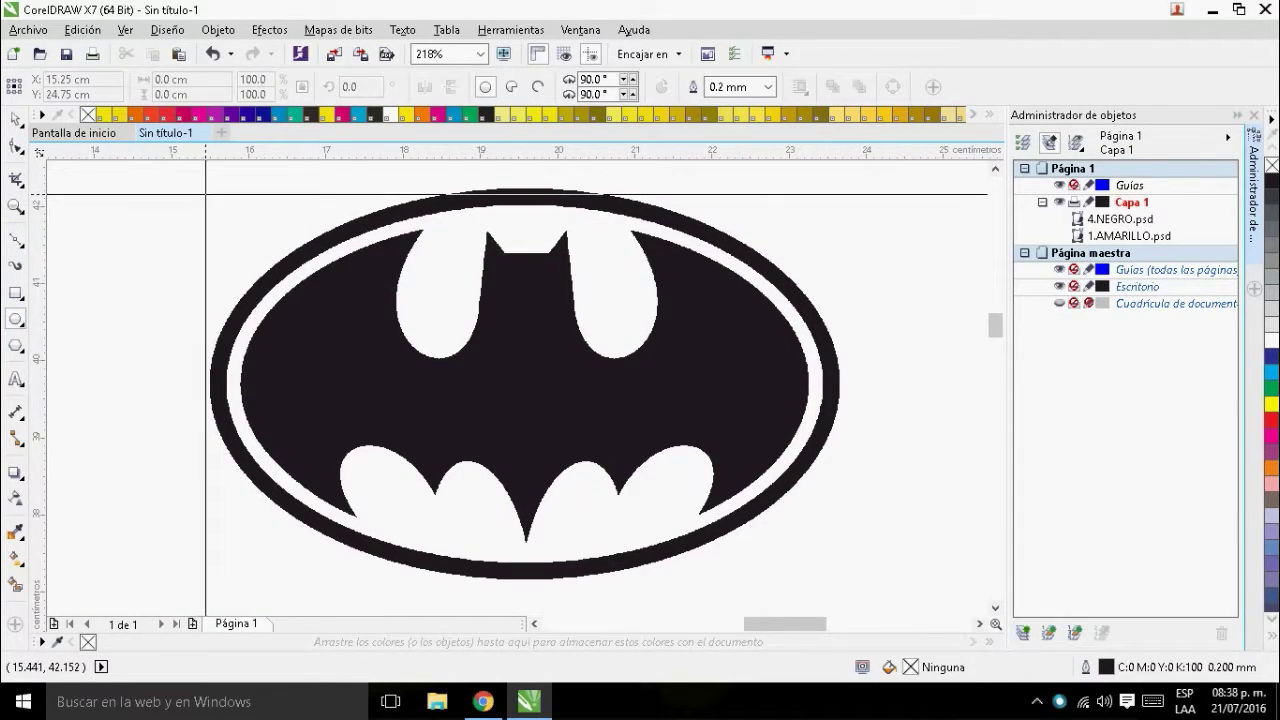
{"action": "left_click_drag", "start_coordinate": [206, 187], "coordinate": [840, 577]}
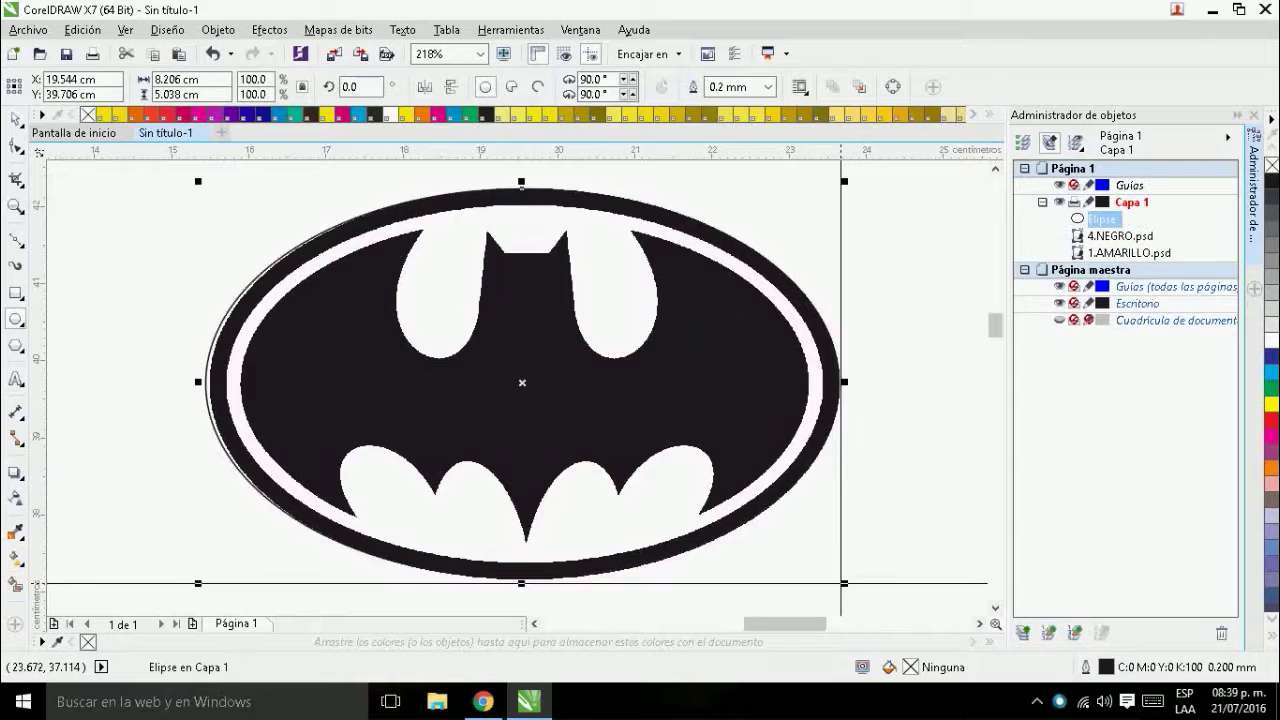
- Give the ellipse a 2.0 mm outline coloured 90% black
{"action": "left_click", "coordinate": [770, 90]}
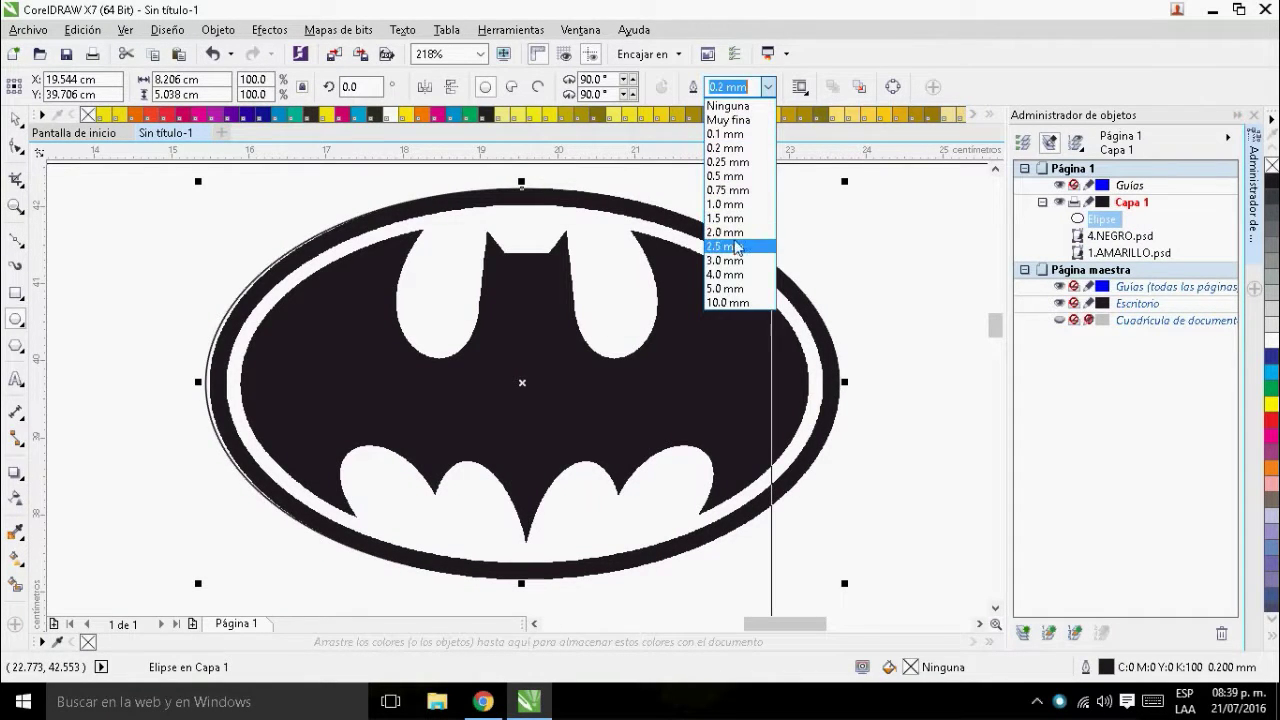
{"action": "left_click", "coordinate": [737, 233]}
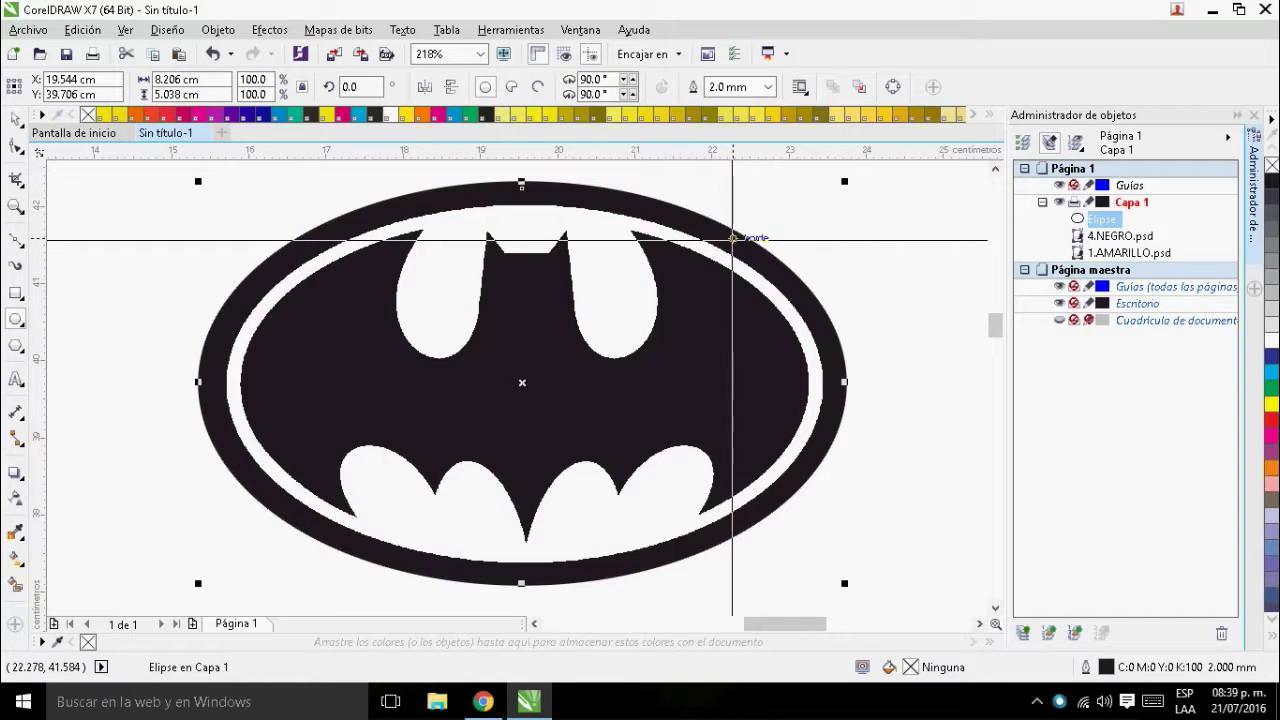
{"action": "right_click", "coordinate": [1273, 207]}
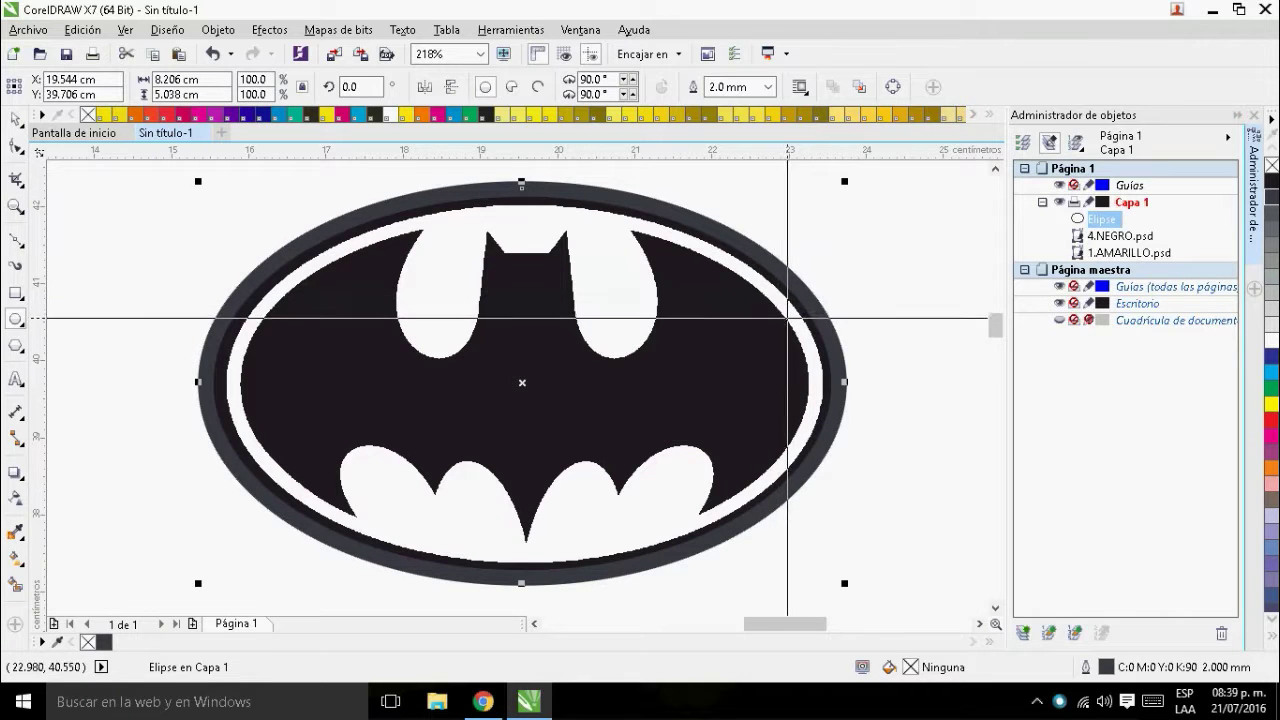
- Pull in the ellipse's upper and right edges to match the logo's ring, reducing it to about 8.12 × 4.93 cm
{"action": "left_click_drag", "start_coordinate": [603, 295], "coordinate": [637, 377]}
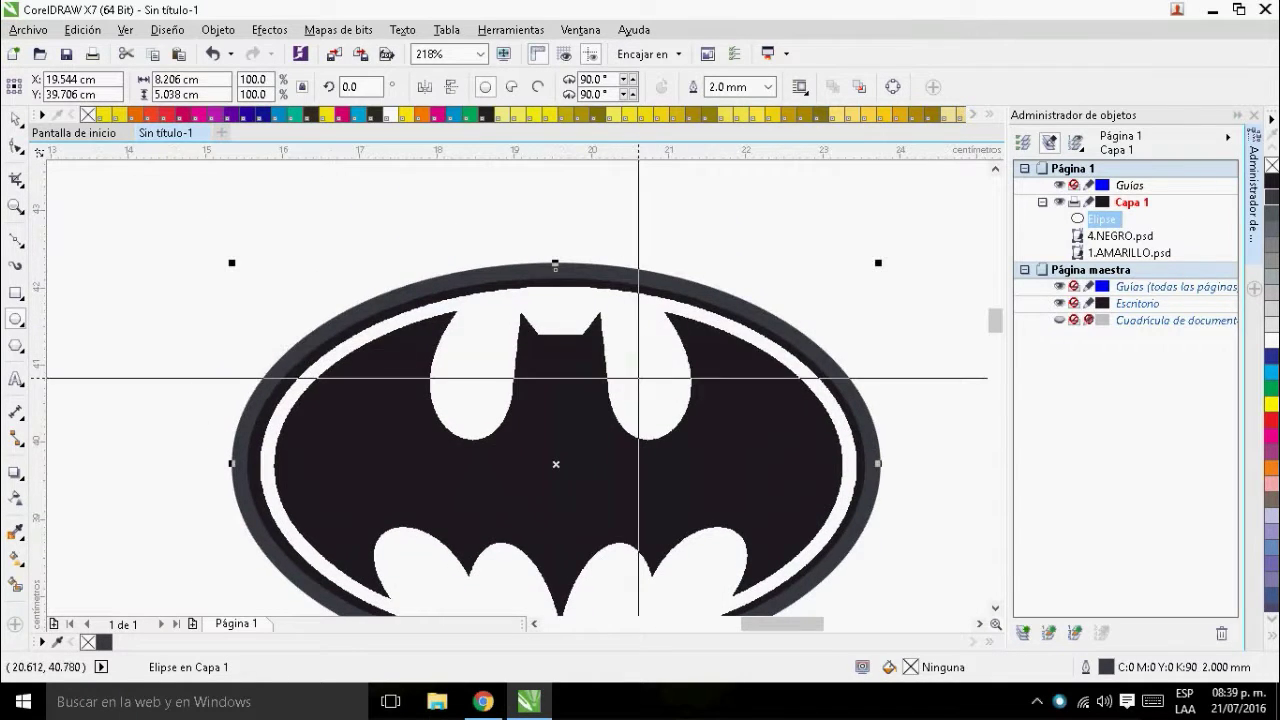
{"action": "left_click_drag", "start_coordinate": [502, 214], "coordinate": [603, 308]}
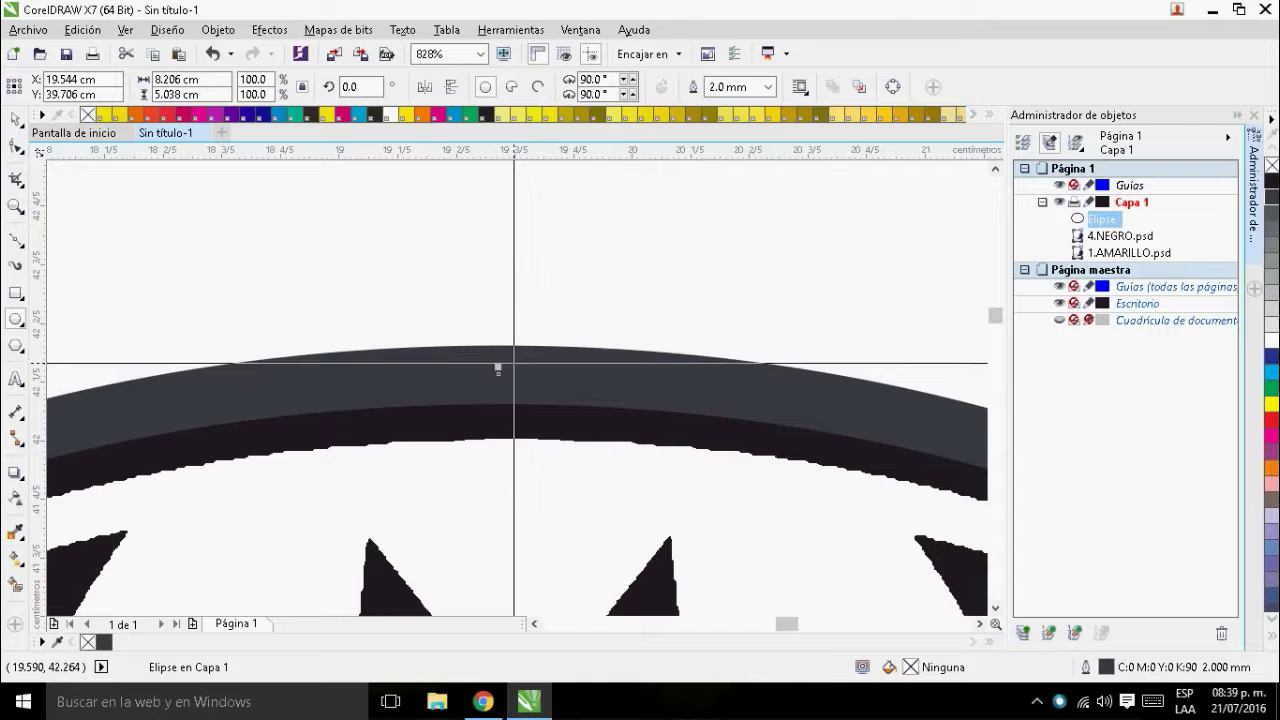
{"action": "left_click_drag", "start_coordinate": [499, 372], "coordinate": [491, 337]}
{"action": "scroll", "coordinate": [654, 401], "scroll_direction": "down", "scroll_amount": 4}
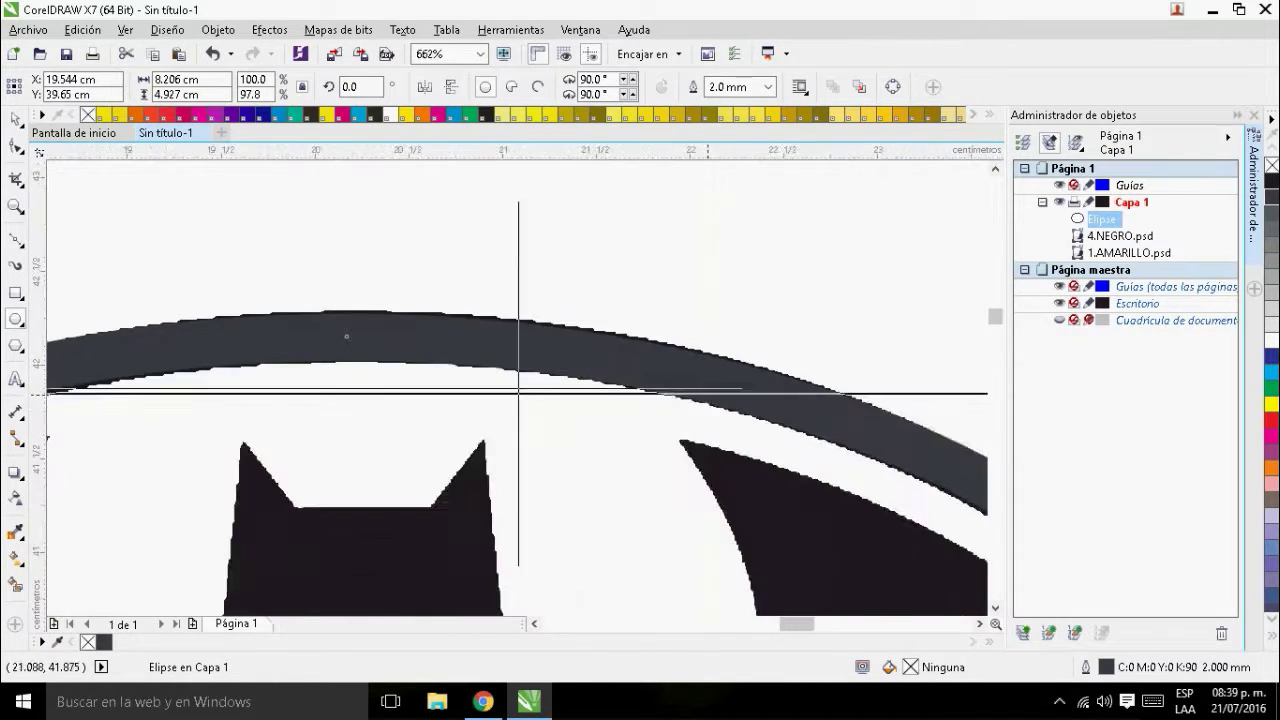
{"action": "scroll", "coordinate": [518, 389], "scroll_direction": "down", "scroll_amount": 1}
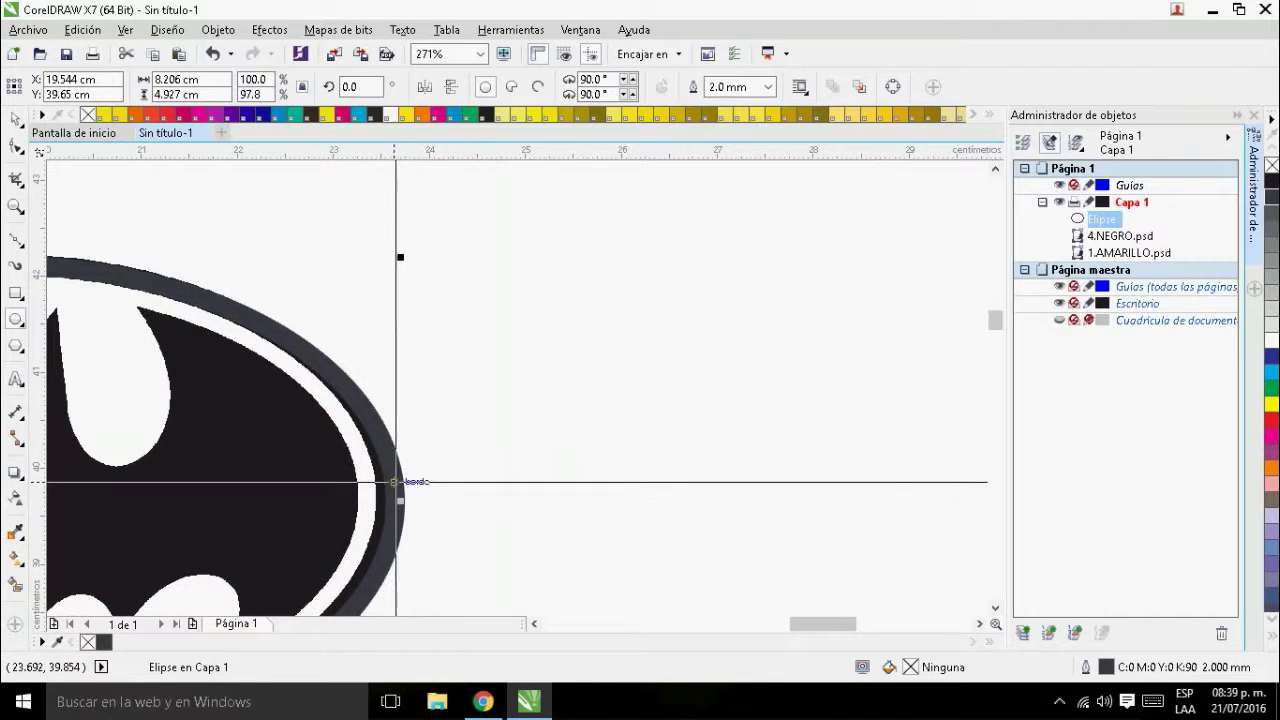
{"action": "scroll", "coordinate": [319, 419], "scroll_direction": "up", "scroll_amount": 2}
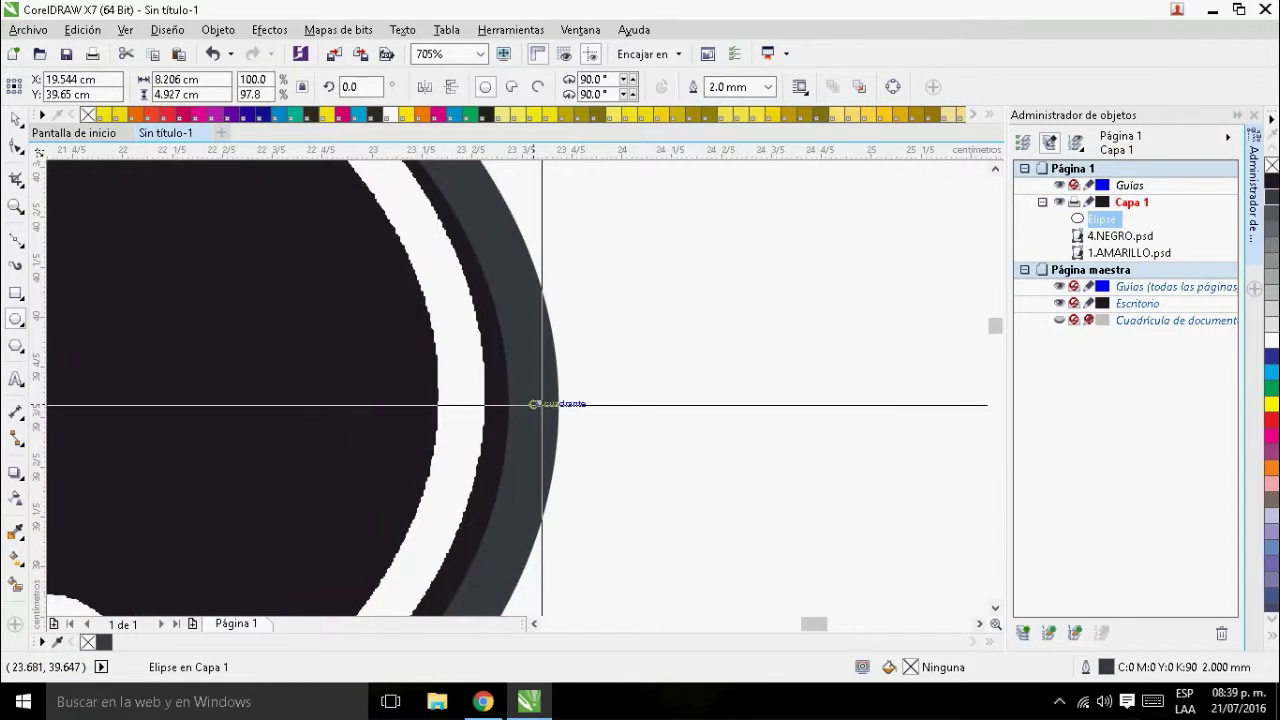
{"action": "left_click_drag", "start_coordinate": [524, 401], "coordinate": [537, 361]}
{"action": "scroll", "coordinate": [522, 398], "scroll_direction": "down", "scroll_amount": 1}
{"action": "scroll", "coordinate": [524, 396], "scroll_direction": "down", "scroll_amount": 2}
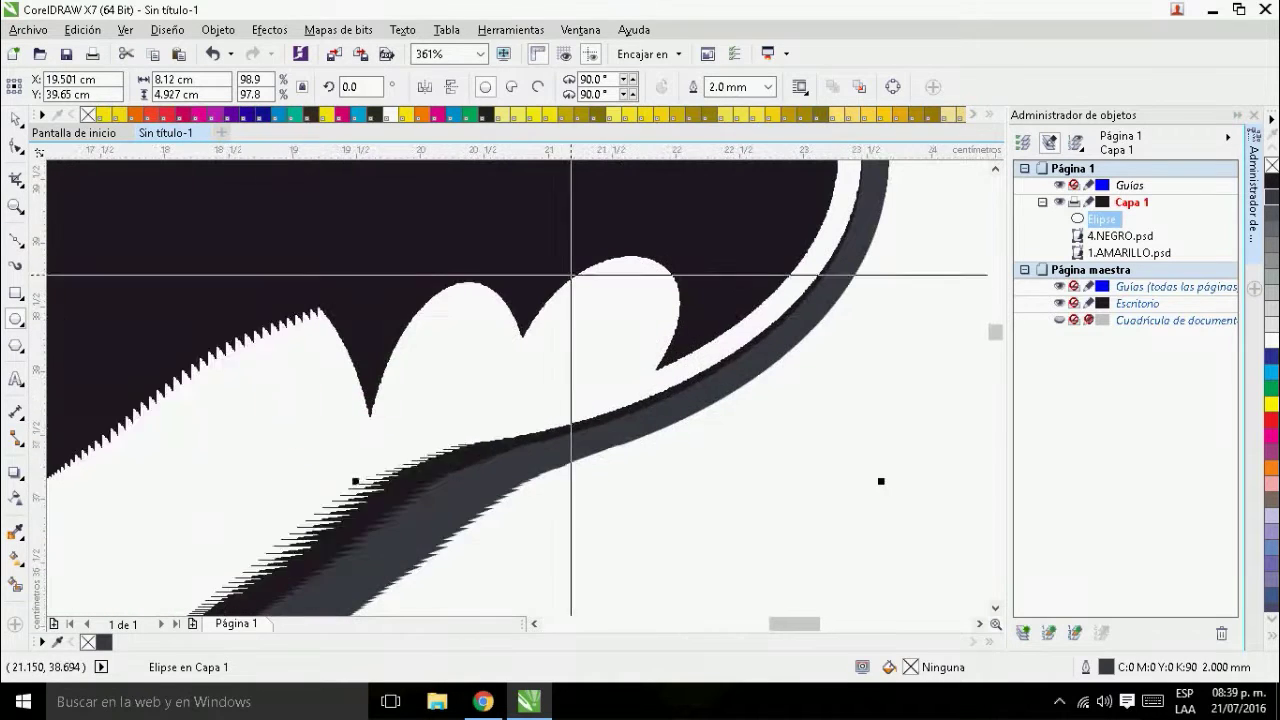
- Fit the ellipse's lower and left edges to the ring, bringing it to about 7.95 × 4.84 cm, and deselect it
{"action": "left_click_drag", "start_coordinate": [356, 476], "coordinate": [627, 477]}
{"action": "left_click_drag", "start_coordinate": [355, 346], "coordinate": [490, 476]}
{"action": "left_click_drag", "start_coordinate": [241, 323], "coordinate": [261, 329]}
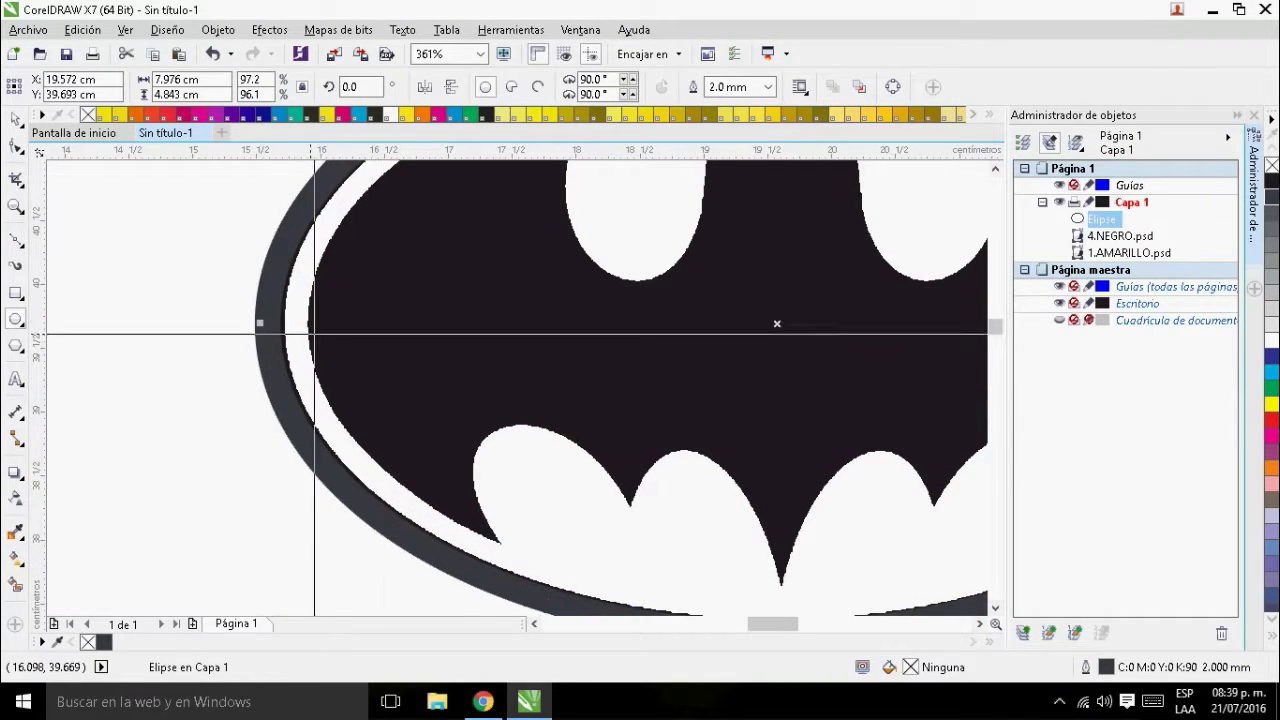
{"action": "scroll", "coordinate": [251, 291], "scroll_direction": "up", "scroll_amount": 3}
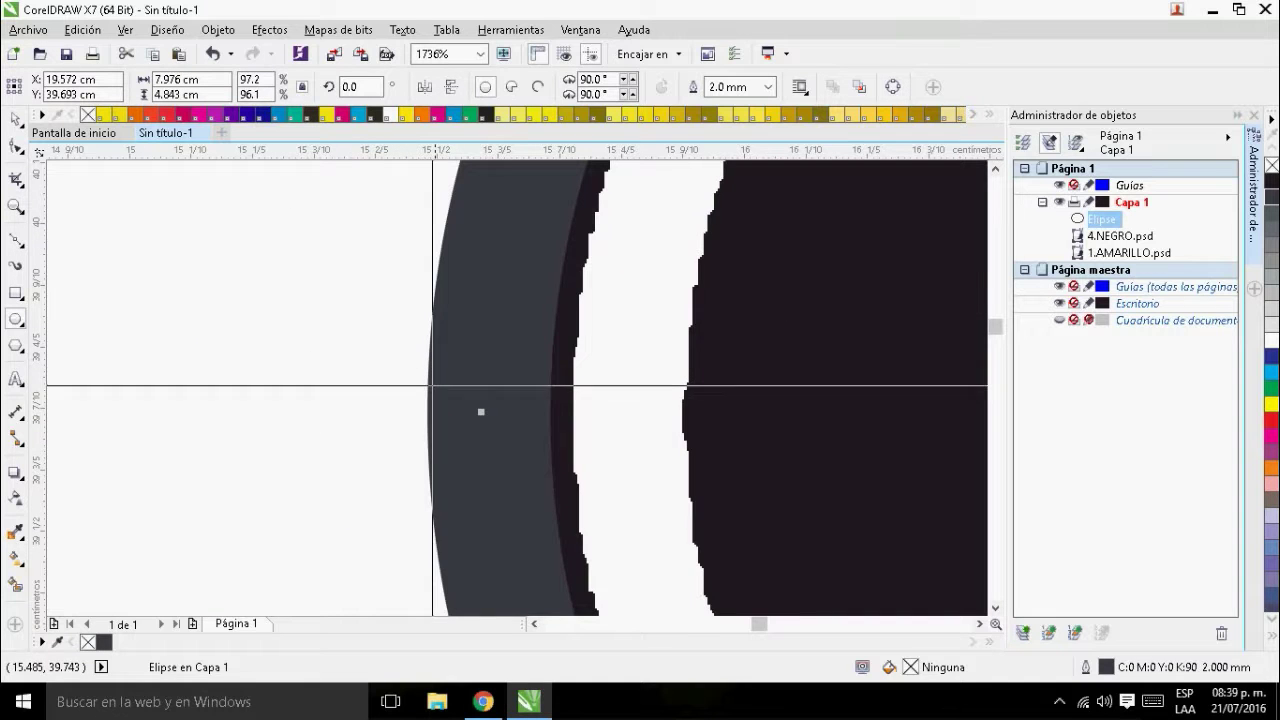
{"action": "mouse_move", "coordinate": [487, 412]}
{"action": "left_mouse_down"}
{"action": "mouse_move", "coordinate": [500, 423]}
{"action": "mouse_move", "coordinate": [500, 409]}
{"action": "left_mouse_up"}
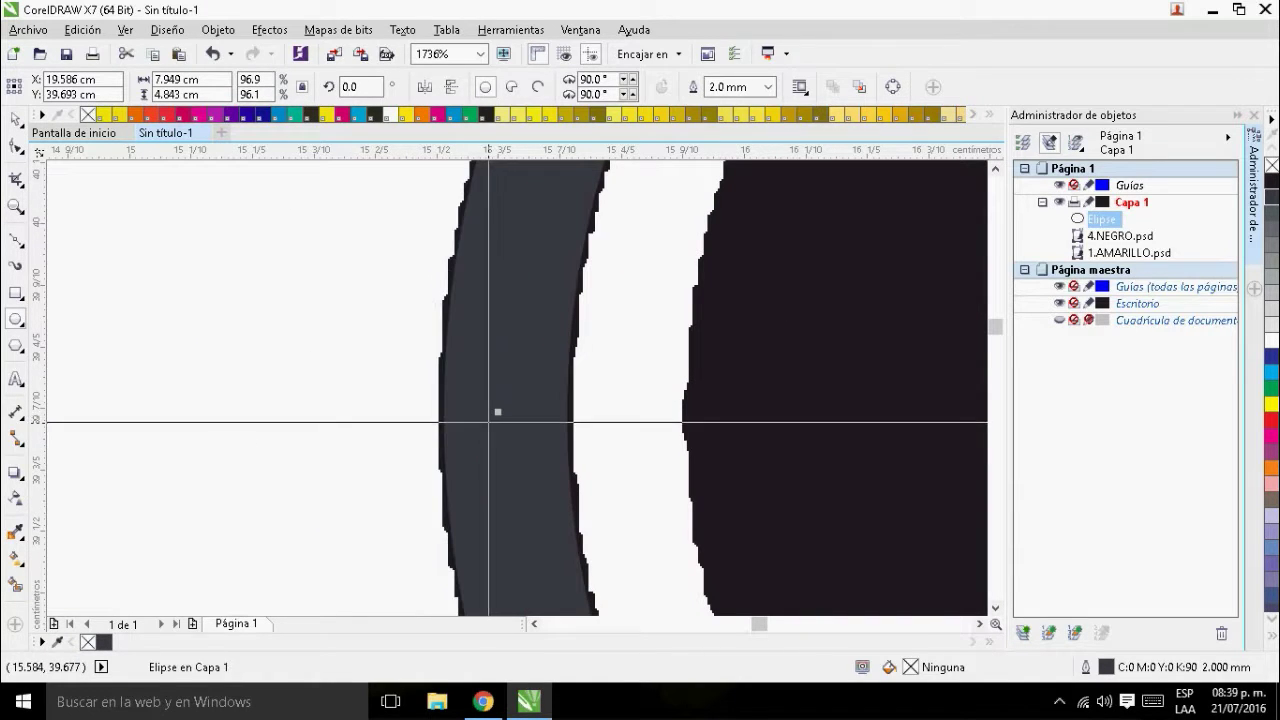
{"action": "scroll", "coordinate": [514, 389], "scroll_direction": "down", "scroll_amount": 1}
{"action": "scroll", "coordinate": [500, 390], "scroll_direction": "down", "scroll_amount": 5}
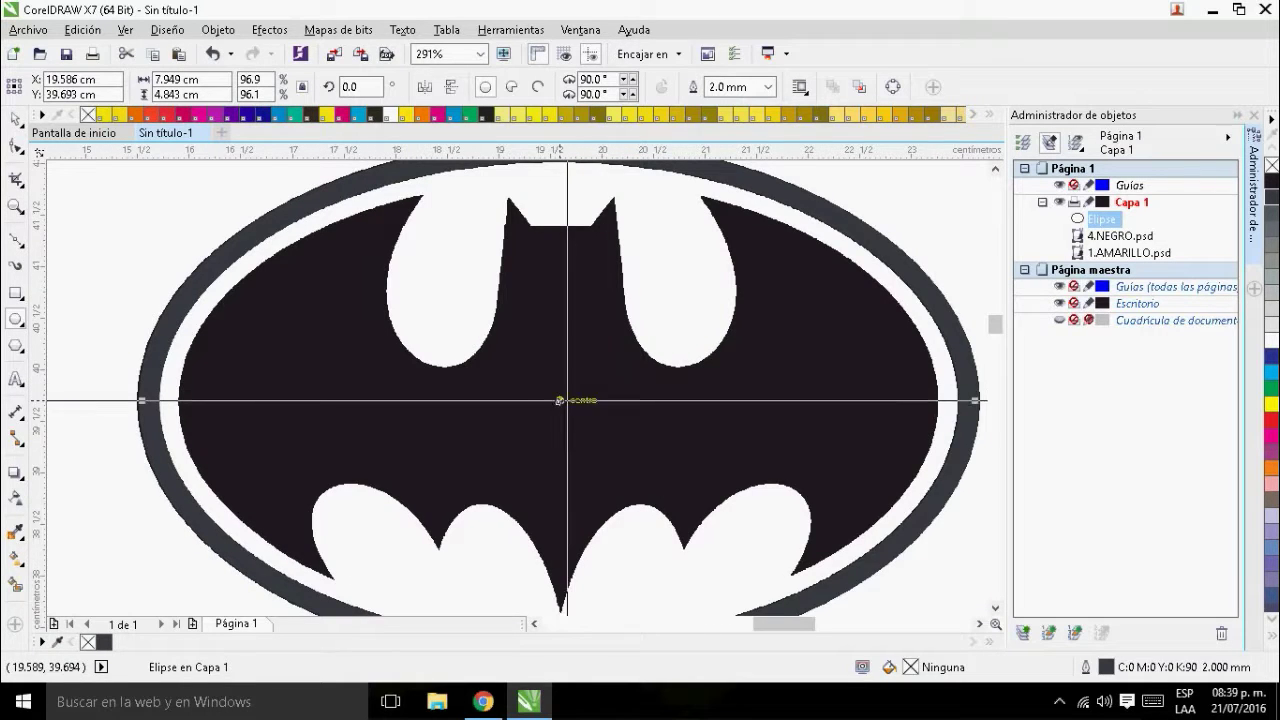
{"action": "scroll", "coordinate": [565, 397], "scroll_direction": "down", "scroll_amount": 1}
{"action": "left_click", "coordinate": [869, 286]}
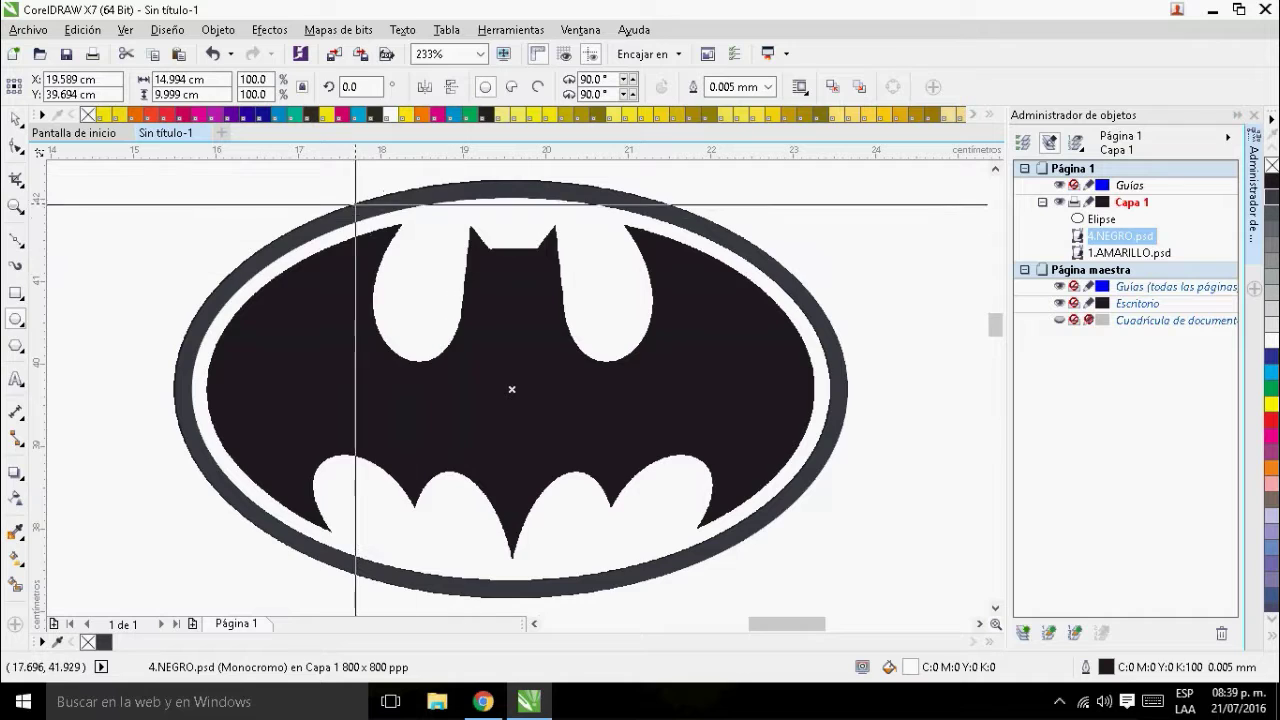
- Start a Bézier curve at the left wing's upper tip and trace the rounded cutout to the side of the bat's head
{"action": "scroll", "coordinate": [506, 383], "scroll_direction": "up", "scroll_amount": 4}
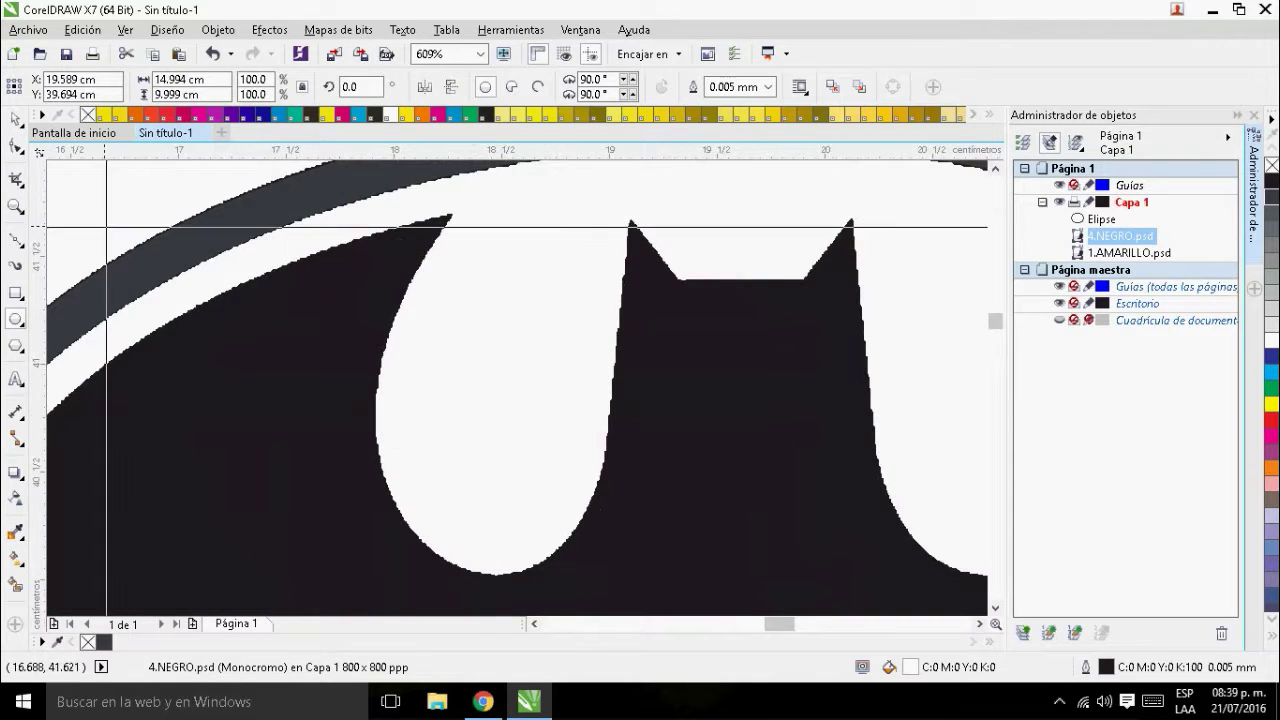
{"action": "left_click", "coordinate": [16, 246]}
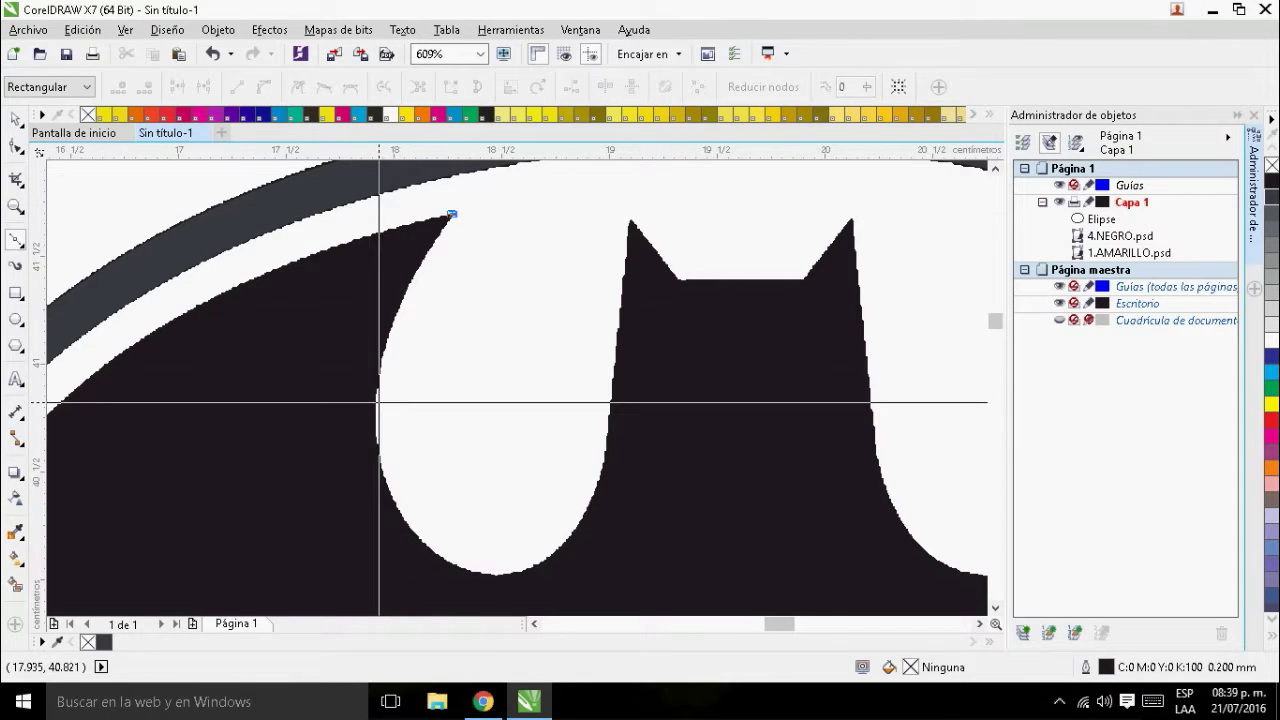
{"action": "left_click_drag", "start_coordinate": [375, 403], "coordinate": [370, 500]}
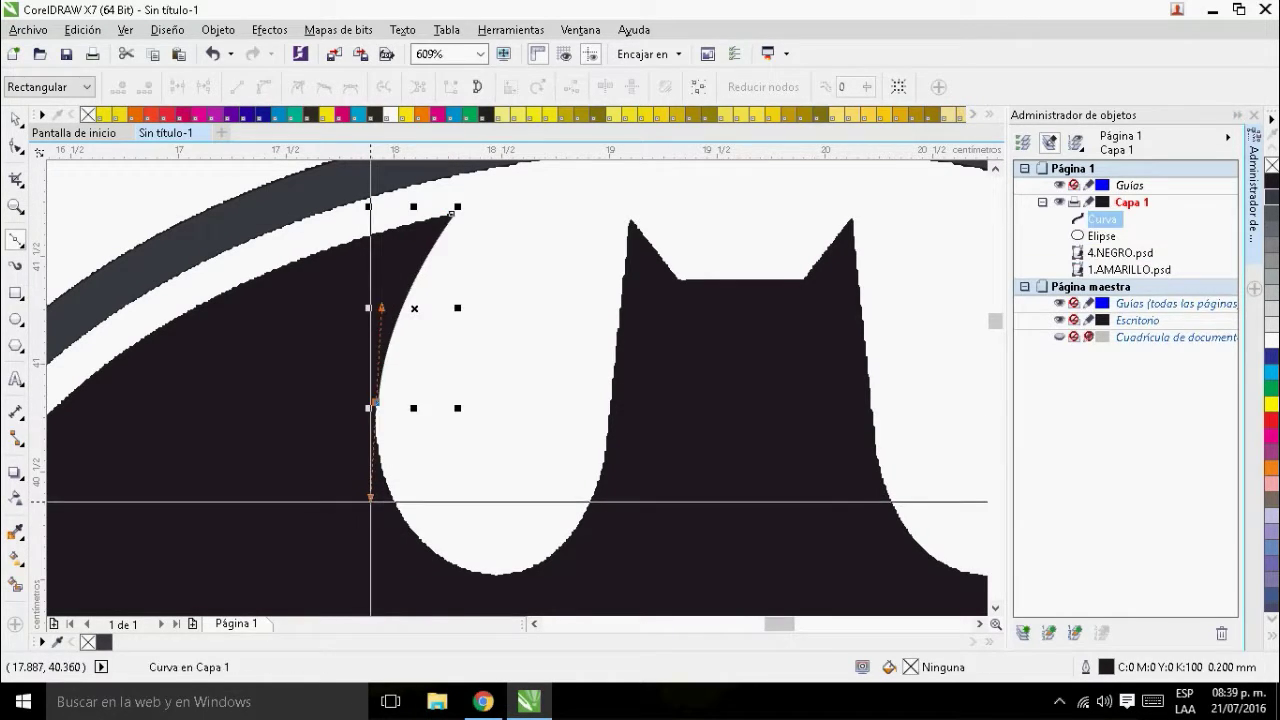
{"action": "left_click_drag", "start_coordinate": [487, 574], "coordinate": [545, 575]}
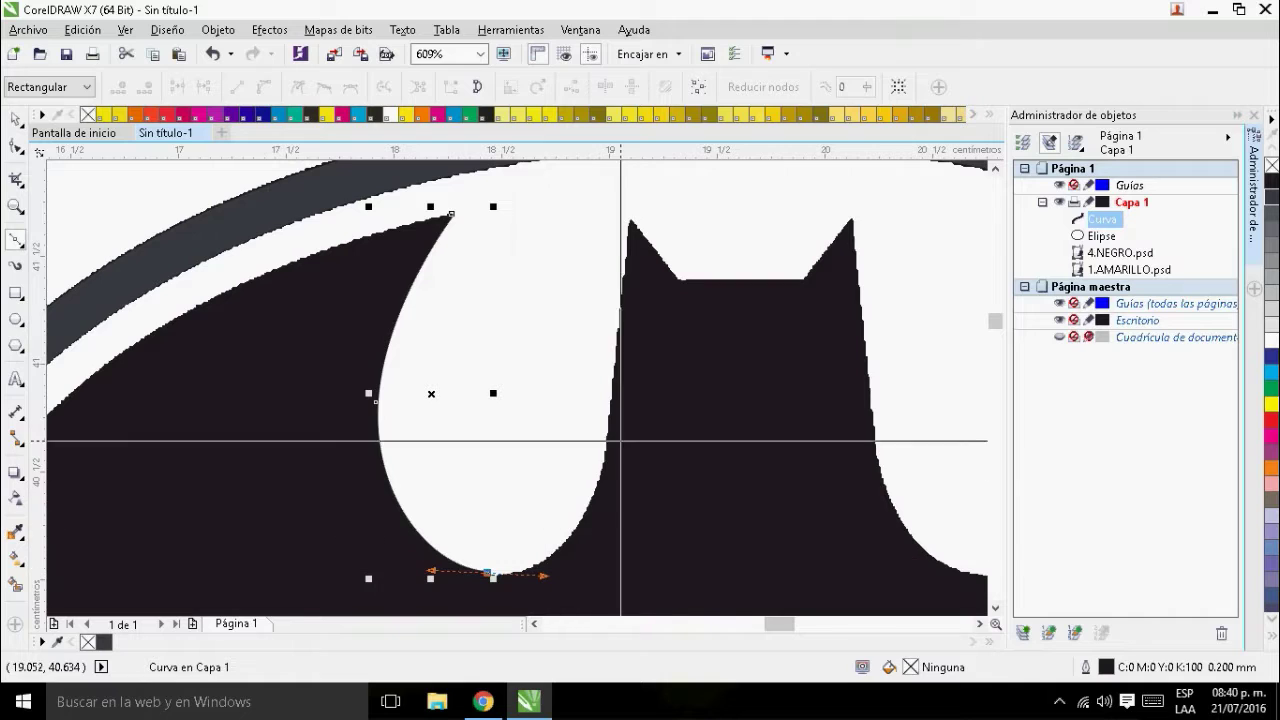
{"action": "left_click_drag", "start_coordinate": [607, 441], "coordinate": [622, 349]}
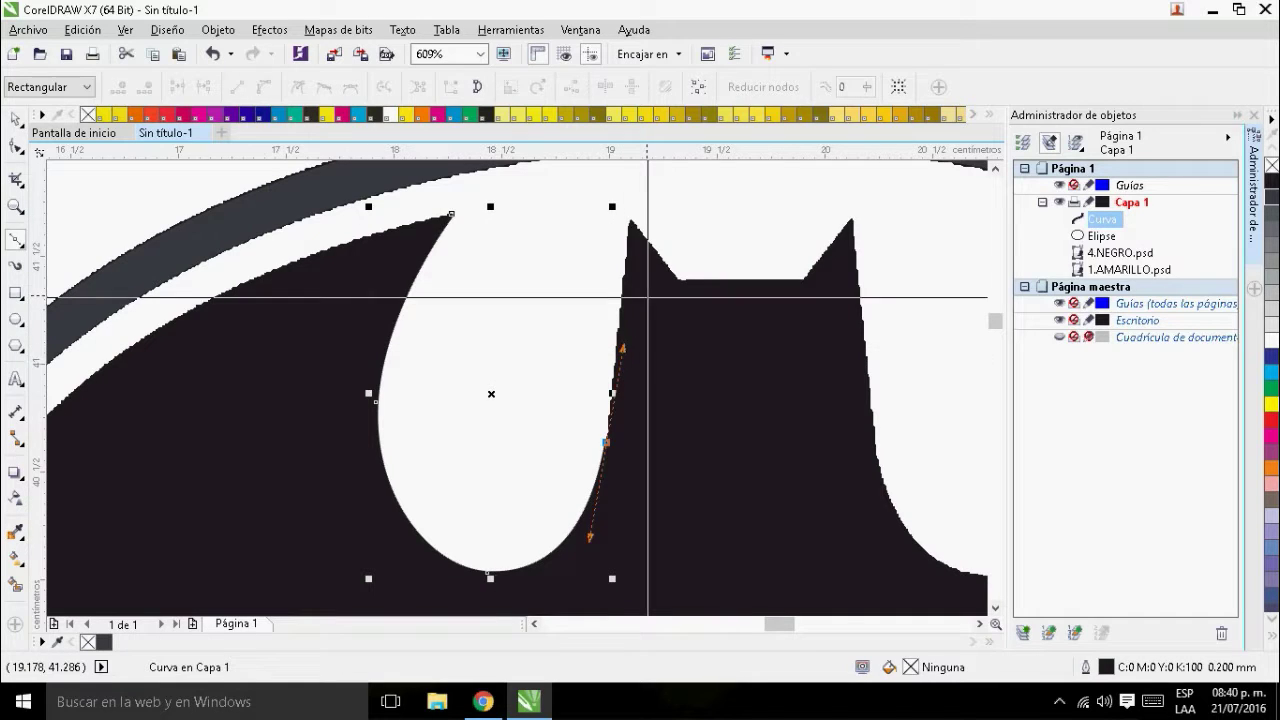
- Continue the curve with straight segments around both ear tips and the flat top of the bat's head
{"action": "left_click", "coordinate": [630, 221]}
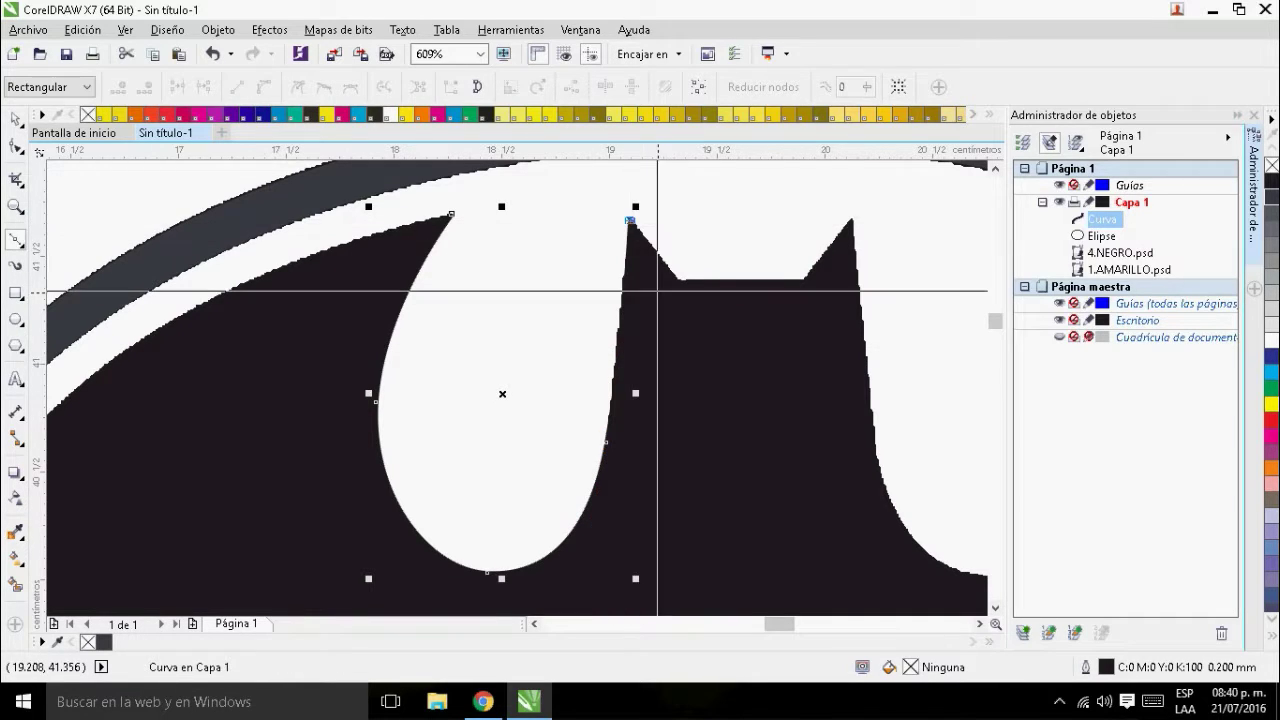
{"action": "left_click", "coordinate": [680, 279]}
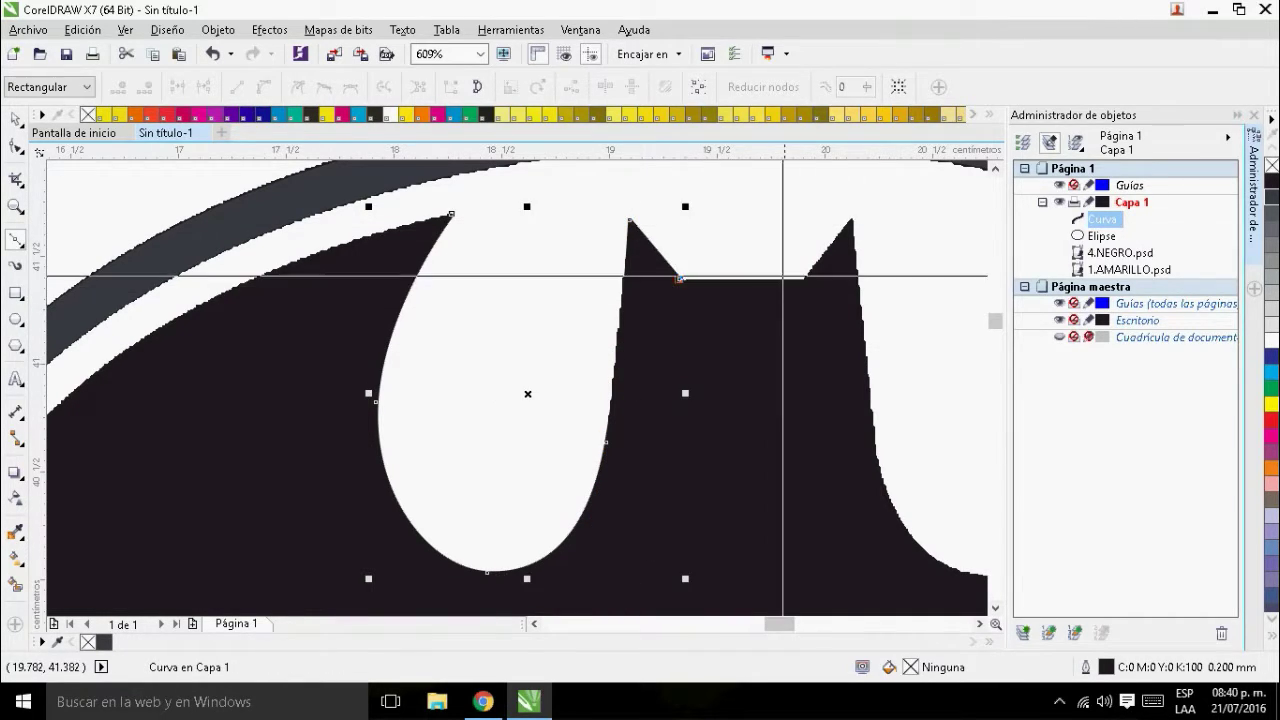
{"action": "left_click", "coordinate": [802, 277]}
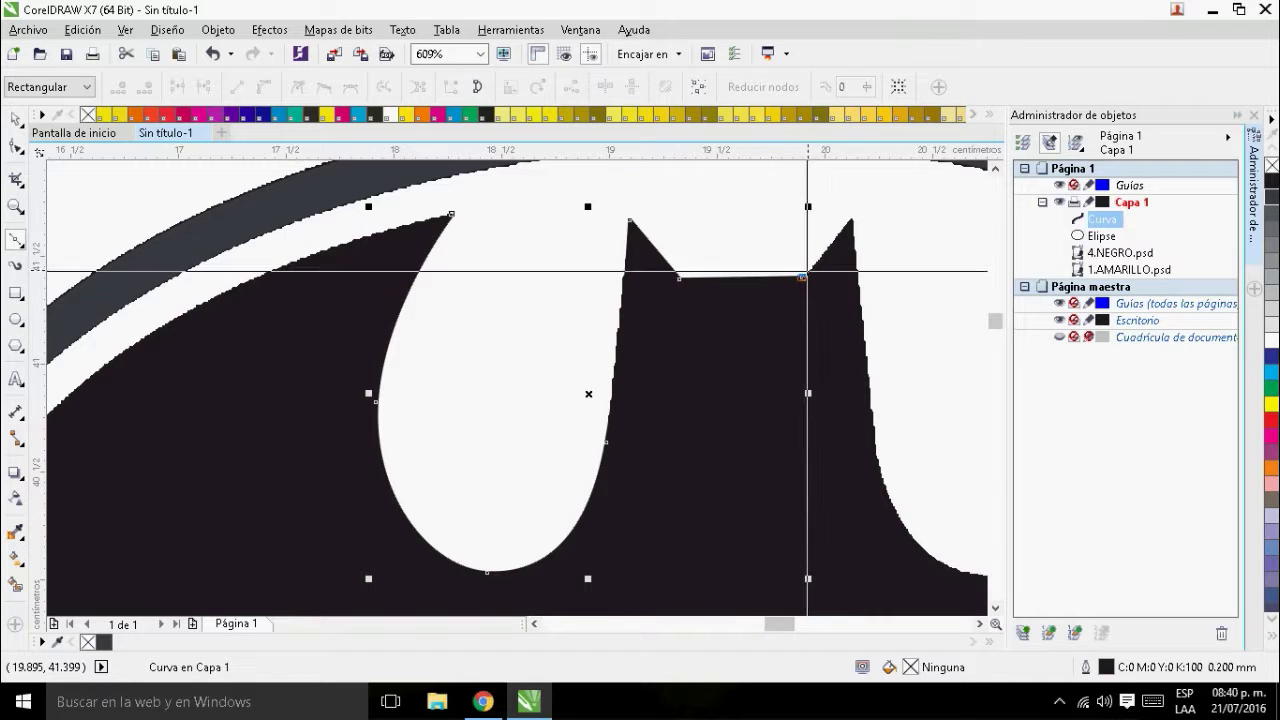
{"action": "left_click", "coordinate": [851, 219]}
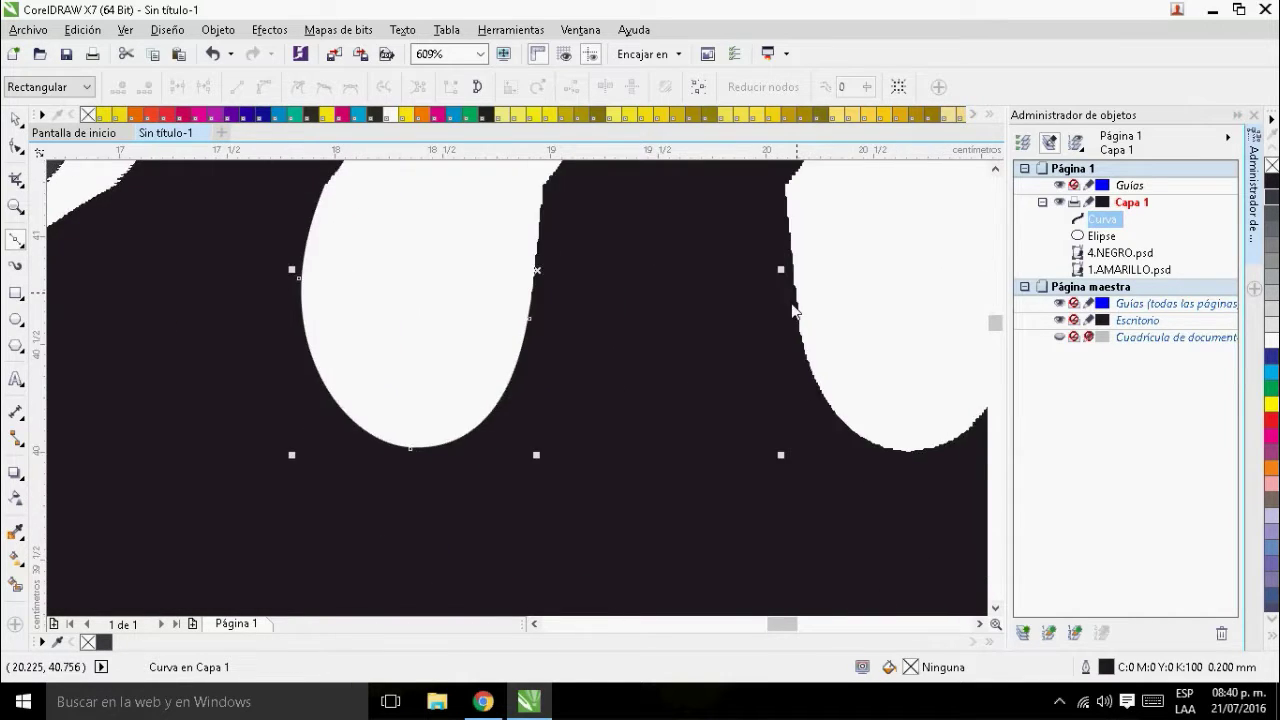
- Trace the rounded cutout right of the head up to the right wing's upper tip, ending in a corner node
{"action": "left_click", "coordinate": [723, 466]}
{"action": "left_click_drag", "start_coordinate": [856, 594], "coordinate": [855, 520]}
{"action": "key", "text": "ctrl+z"}
{"action": "double_click", "coordinate": [757, 519]}
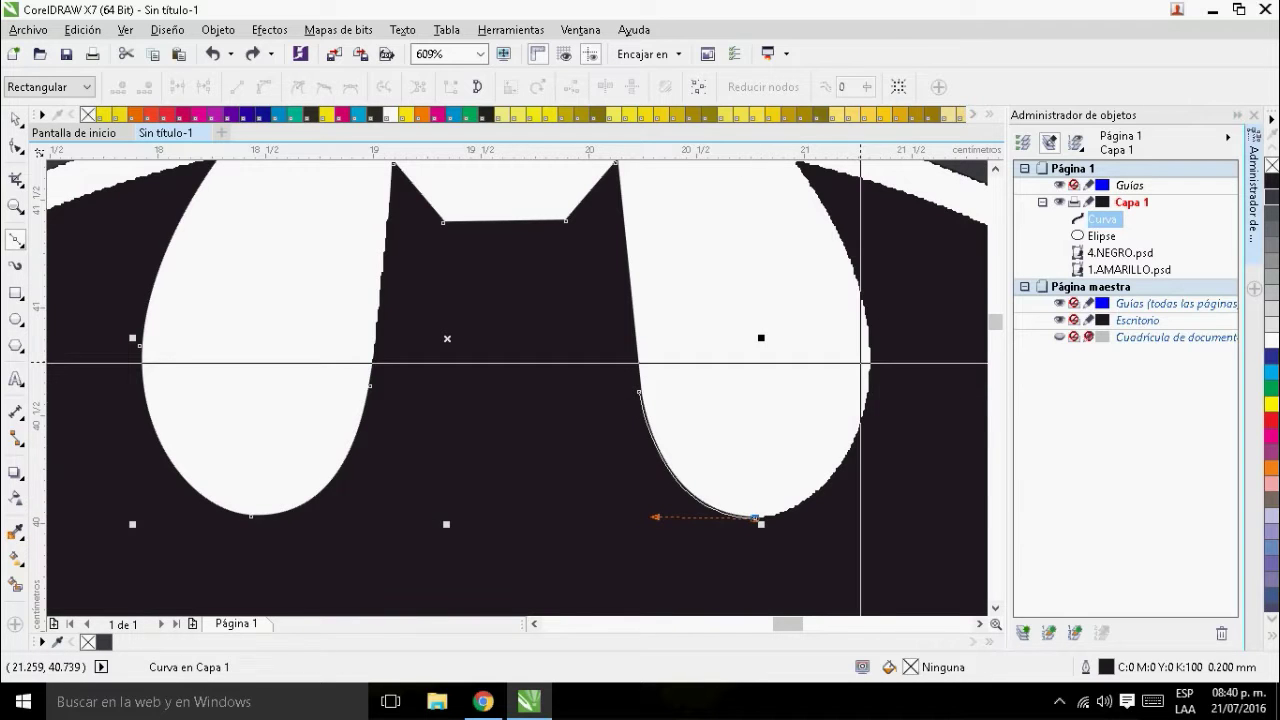
{"action": "mouse_move", "coordinate": [871, 358]}
{"action": "left_mouse_down"}
{"action": "mouse_move", "coordinate": [882, 206]}
{"action": "mouse_move", "coordinate": [840, 309]}
{"action": "left_mouse_up"}
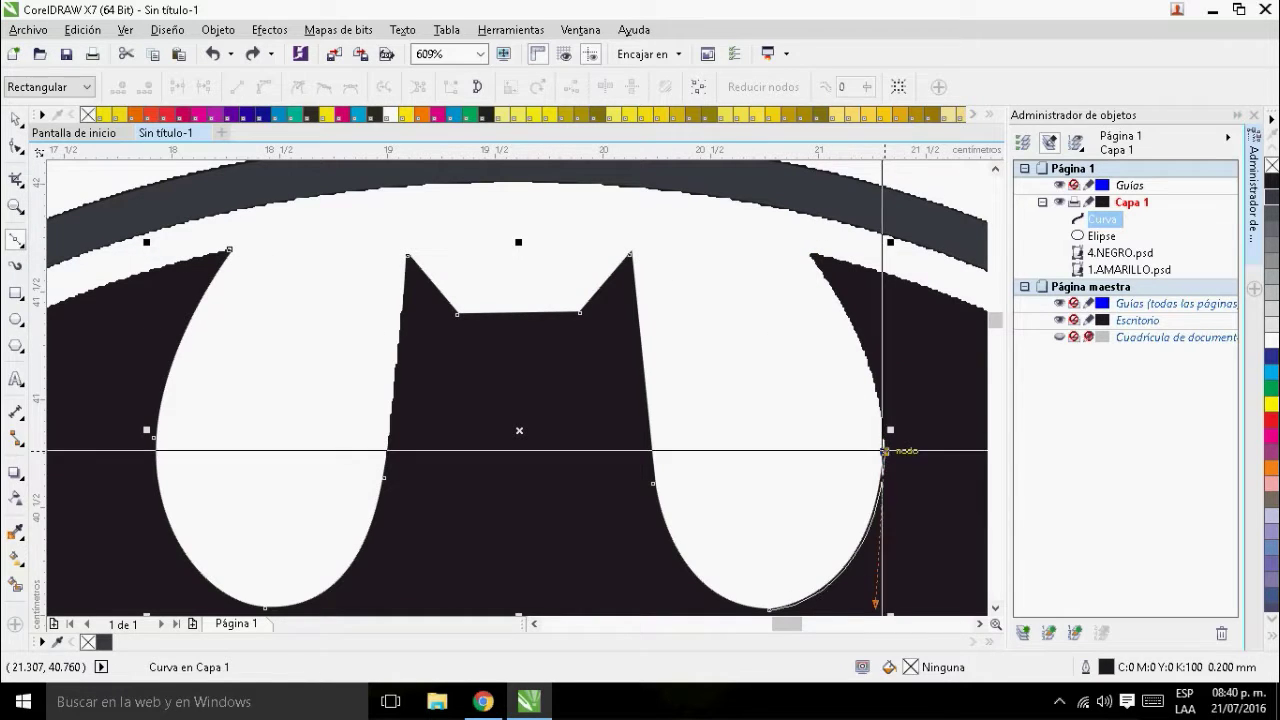
{"action": "left_click_drag", "start_coordinate": [811, 257], "coordinate": [738, 211]}
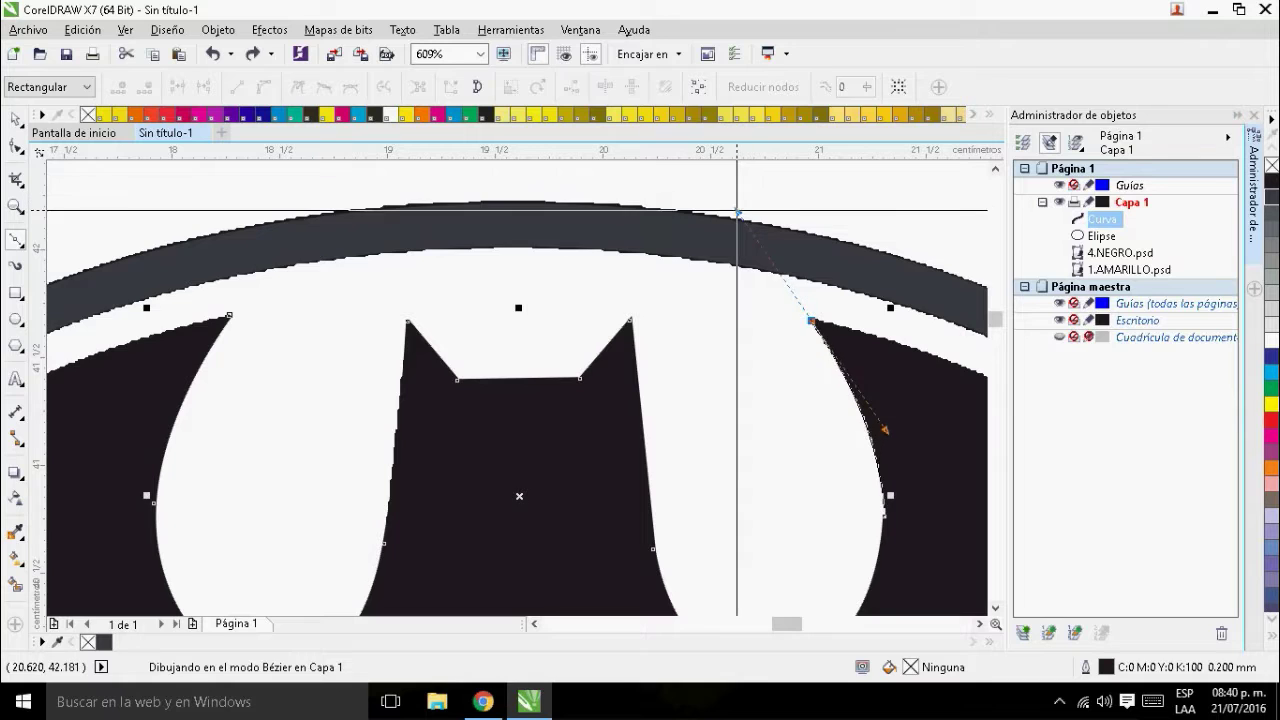
{"action": "double_click", "coordinate": [812, 320]}
- Trace the right wing's outer edge from its upper tip around to its lower tip
{"action": "left_click_drag", "start_coordinate": [695, 330], "coordinate": [457, 269]}
{"action": "left_click_drag", "start_coordinate": [926, 474], "coordinate": [771, 565]}
{"action": "scroll", "coordinate": [772, 565], "scroll_direction": "down", "scroll_amount": 2}
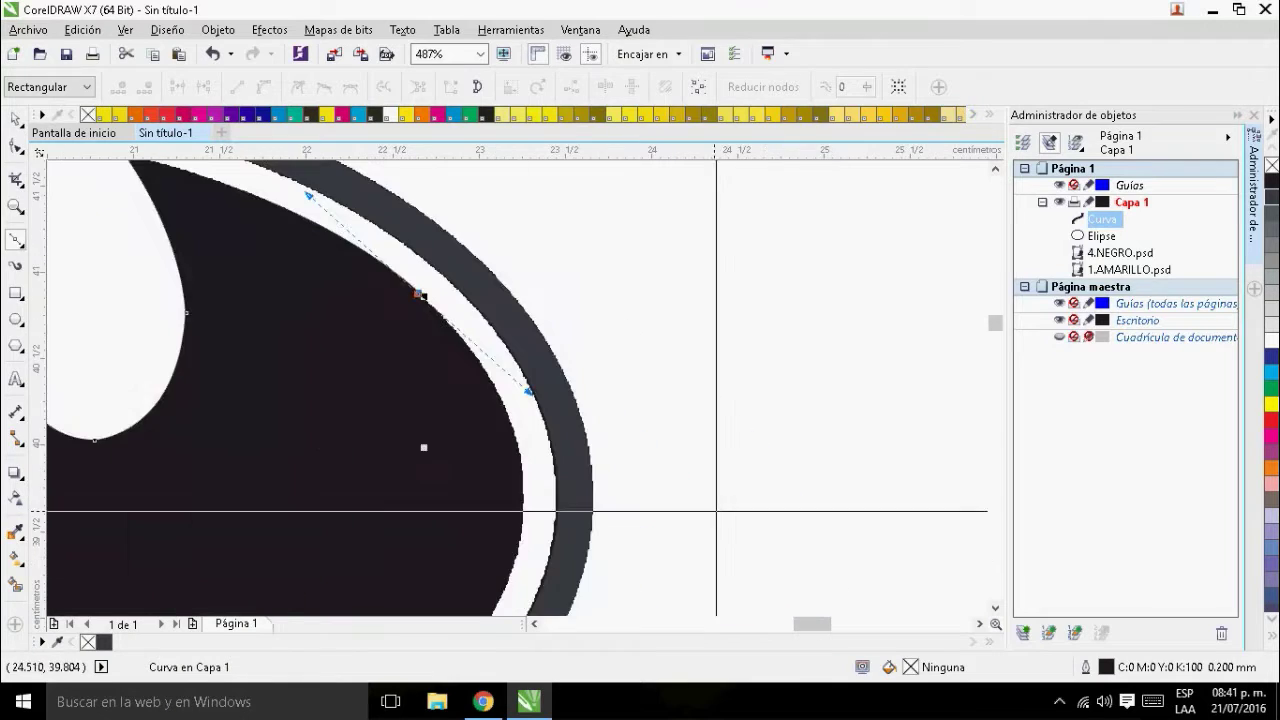
{"action": "left_click", "coordinate": [514, 444]}
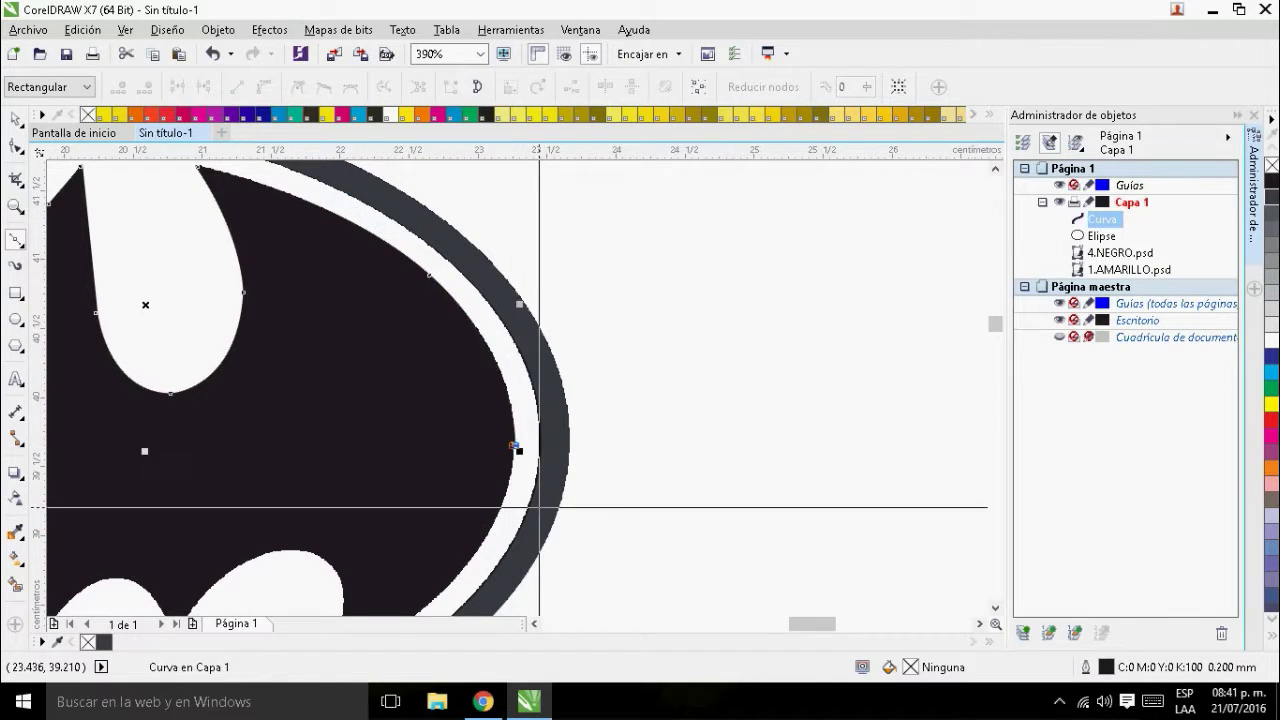
{"action": "left_click_drag", "start_coordinate": [537, 508], "coordinate": [723, 342]}
{"action": "left_click_drag", "start_coordinate": [504, 504], "coordinate": [303, 590]}
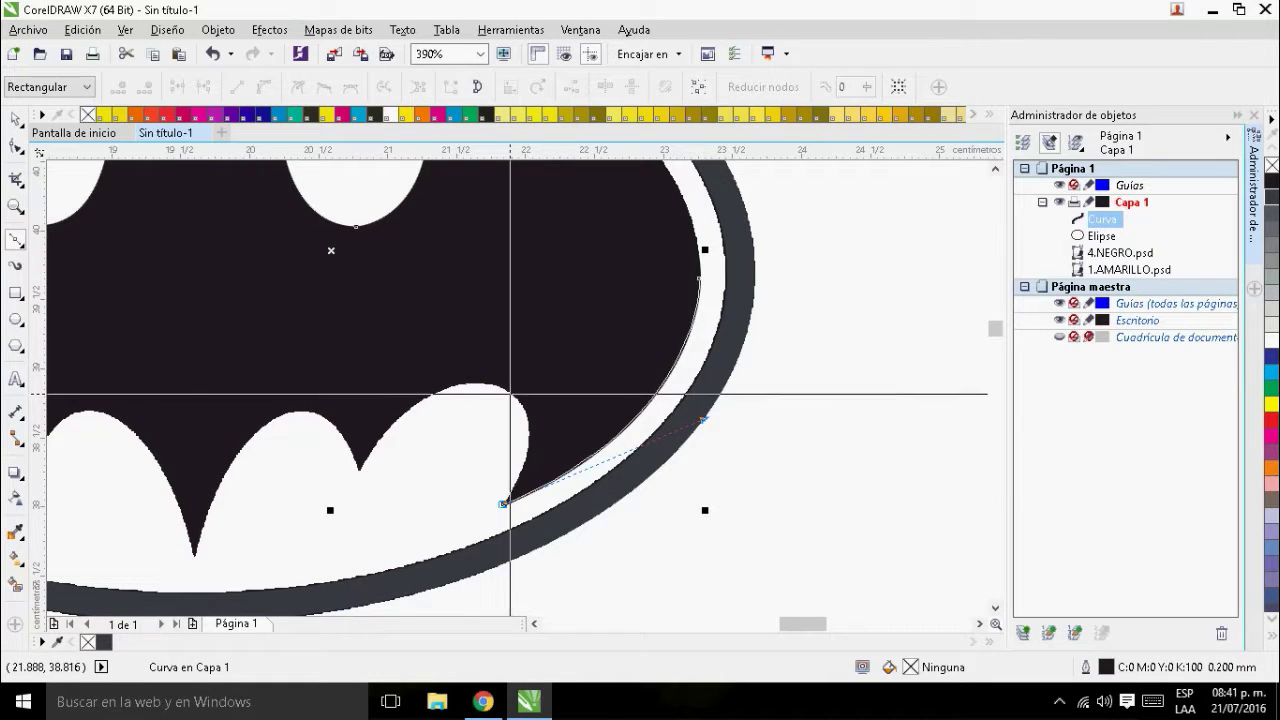
- Trace the scallop beside the right wing's lower tip, a corner at its notch, and the curve up to the next scallop's crest
{"action": "left_click_drag", "start_coordinate": [512, 393], "coordinate": [466, 353]}
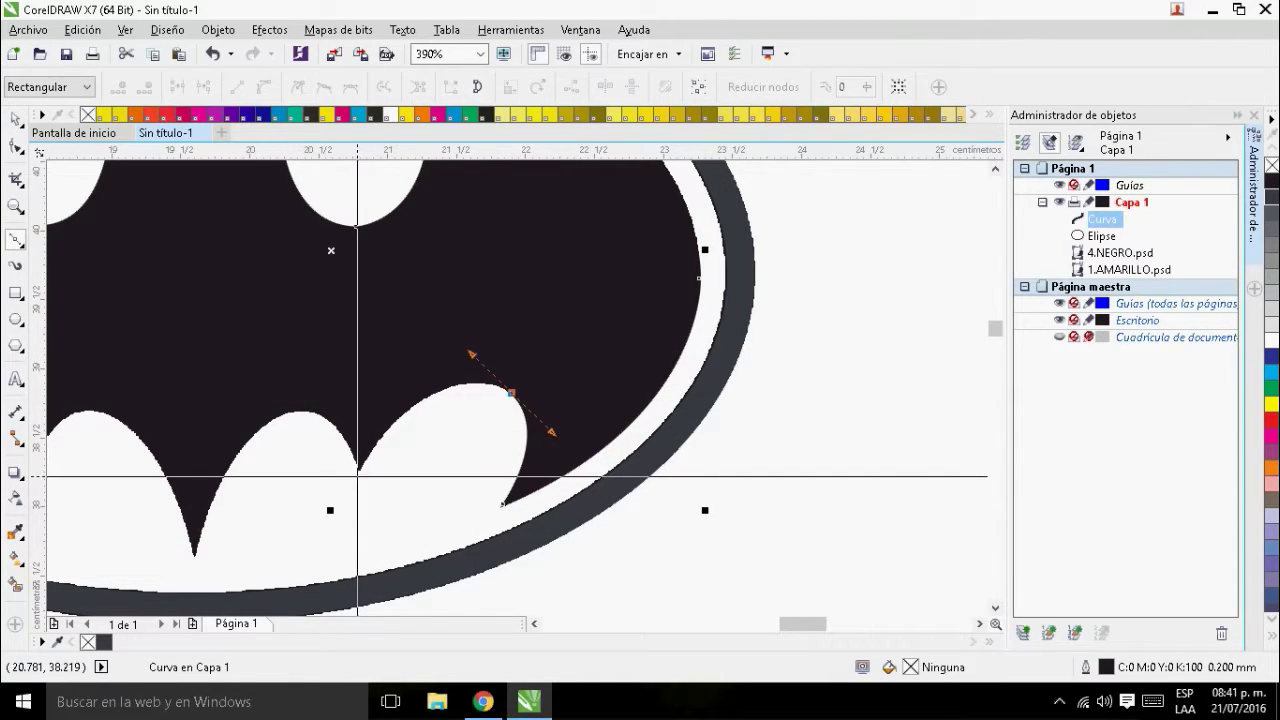
{"action": "left_click_drag", "start_coordinate": [358, 469], "coordinate": [354, 512]}
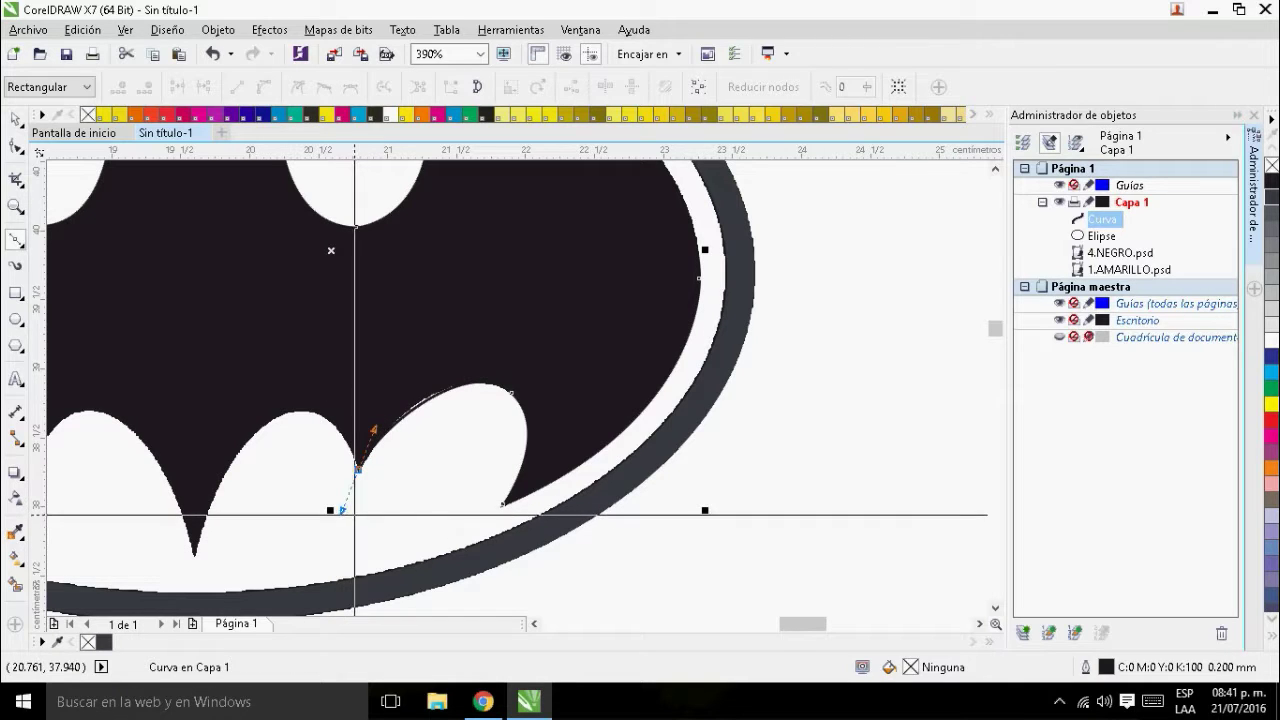
{"action": "left_click_drag", "start_coordinate": [315, 528], "coordinate": [276, 597]}
{"action": "key", "text": "ctrl+z"}
{"action": "double_click", "coordinate": [511, 393]}
{"action": "left_click_drag", "start_coordinate": [358, 472], "coordinate": [275, 602]}
{"action": "left_click", "coordinate": [357, 470]}
{"action": "left_click_drag", "start_coordinate": [303, 409], "coordinate": [375, 360]}
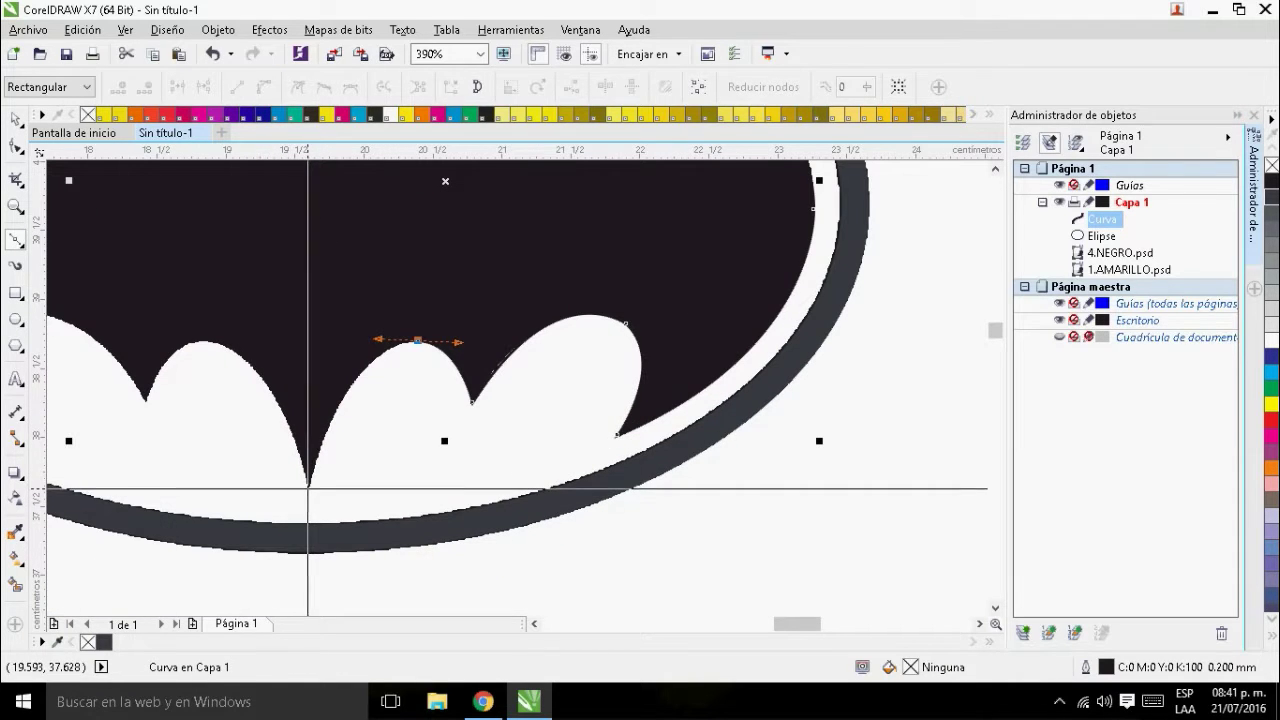
- Continue the curve through the bat's pointed tail and over the left inner scallop to a notch node
{"action": "mouse_move", "coordinate": [308, 488]}
{"action": "left_mouse_down"}
{"action": "mouse_move", "coordinate": [290, 565]}
{"action": "mouse_move", "coordinate": [310, 490]}
{"action": "left_mouse_up"}
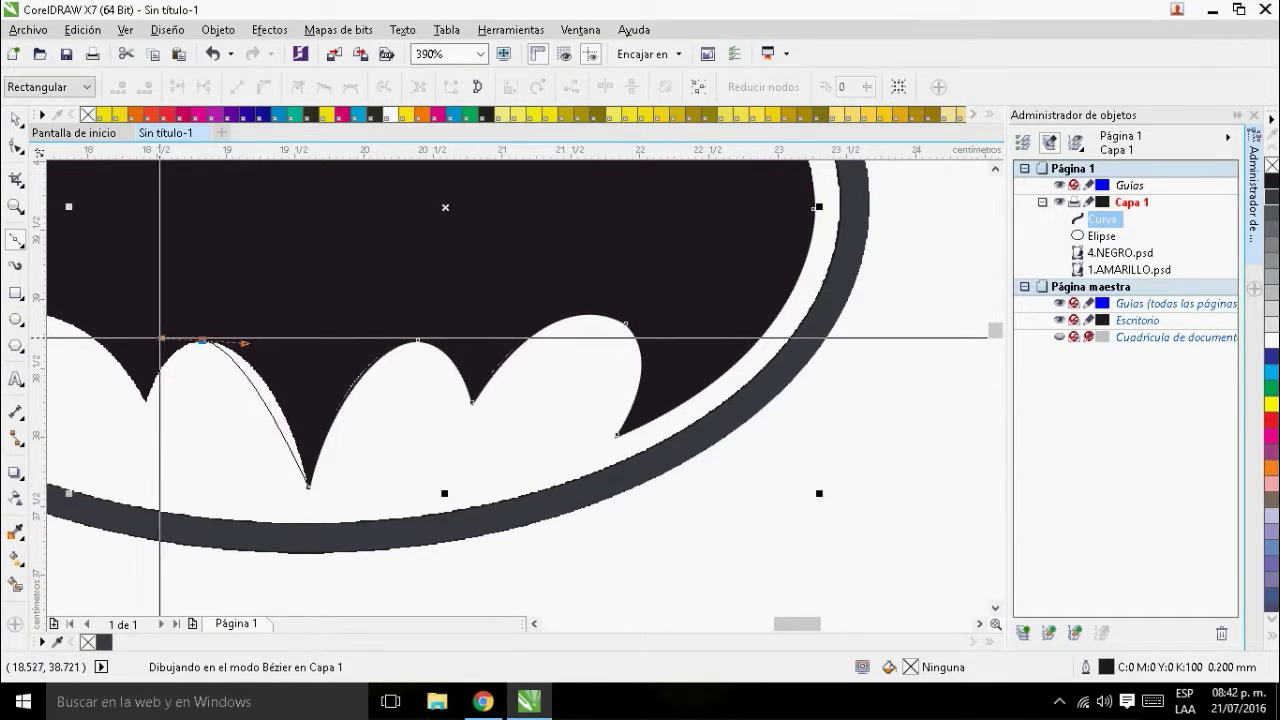
{"action": "left_click_drag", "start_coordinate": [130, 340], "coordinate": [129, 340]}
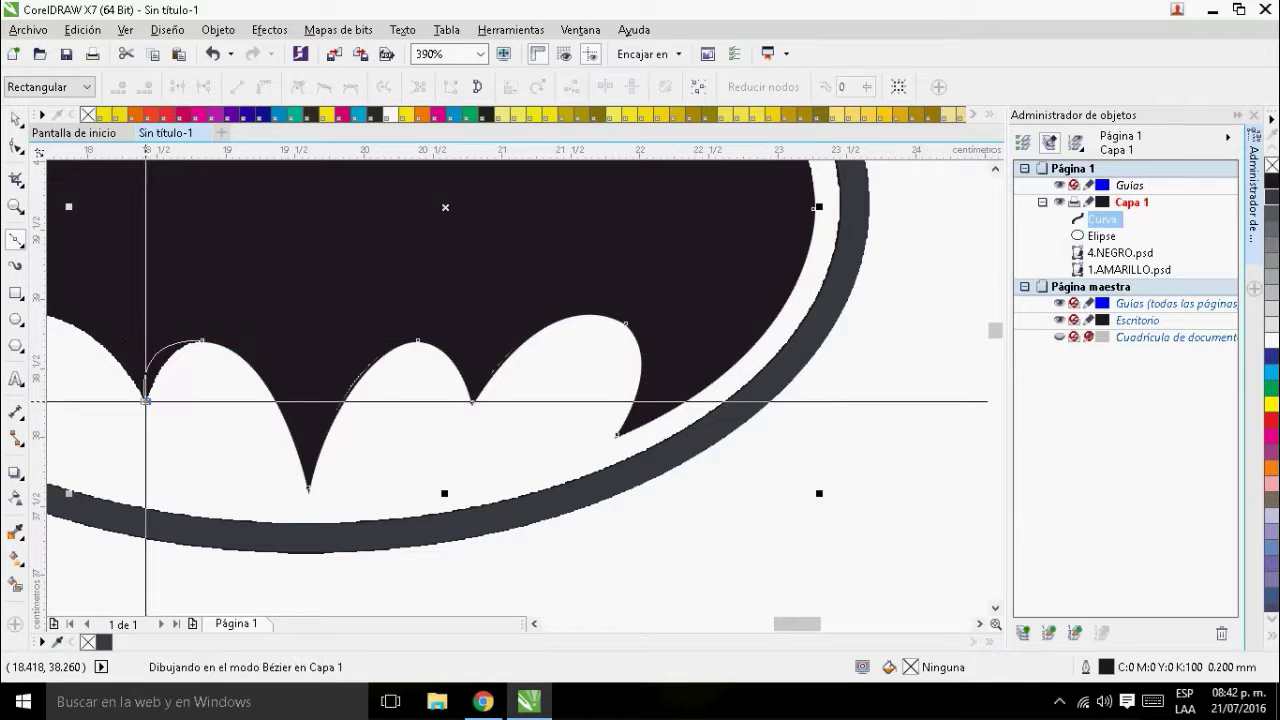
{"action": "key", "text": "ctrl+z"}
{"action": "double_click", "coordinate": [203, 341]}
{"action": "left_click_drag", "start_coordinate": [146, 402], "coordinate": [128, 460]}
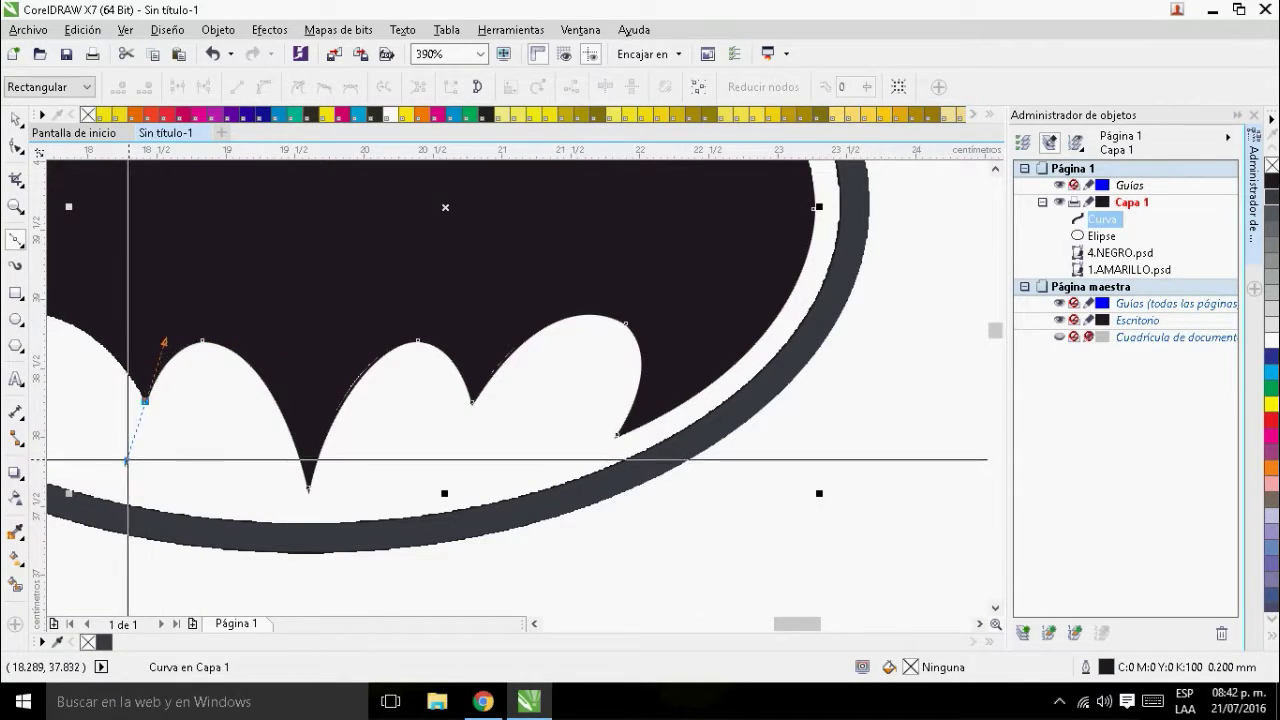
- Trace the left outer scallop from the notch around to the left wing's lower tip
{"action": "scroll", "coordinate": [128, 460], "scroll_direction": "down", "scroll_amount": 4}
{"action": "scroll", "coordinate": [228, 376], "scroll_direction": "up", "scroll_amount": 4}
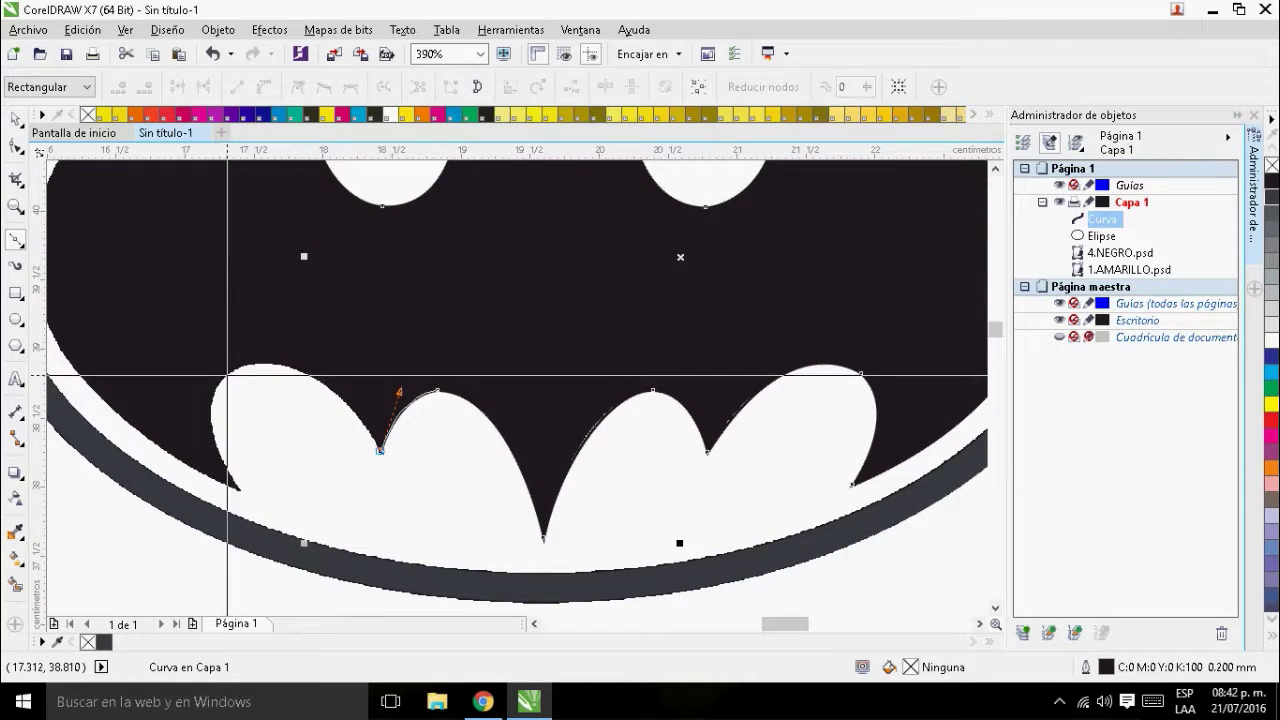
{"action": "left_click_drag", "start_coordinate": [226, 375], "coordinate": [313, 327]}
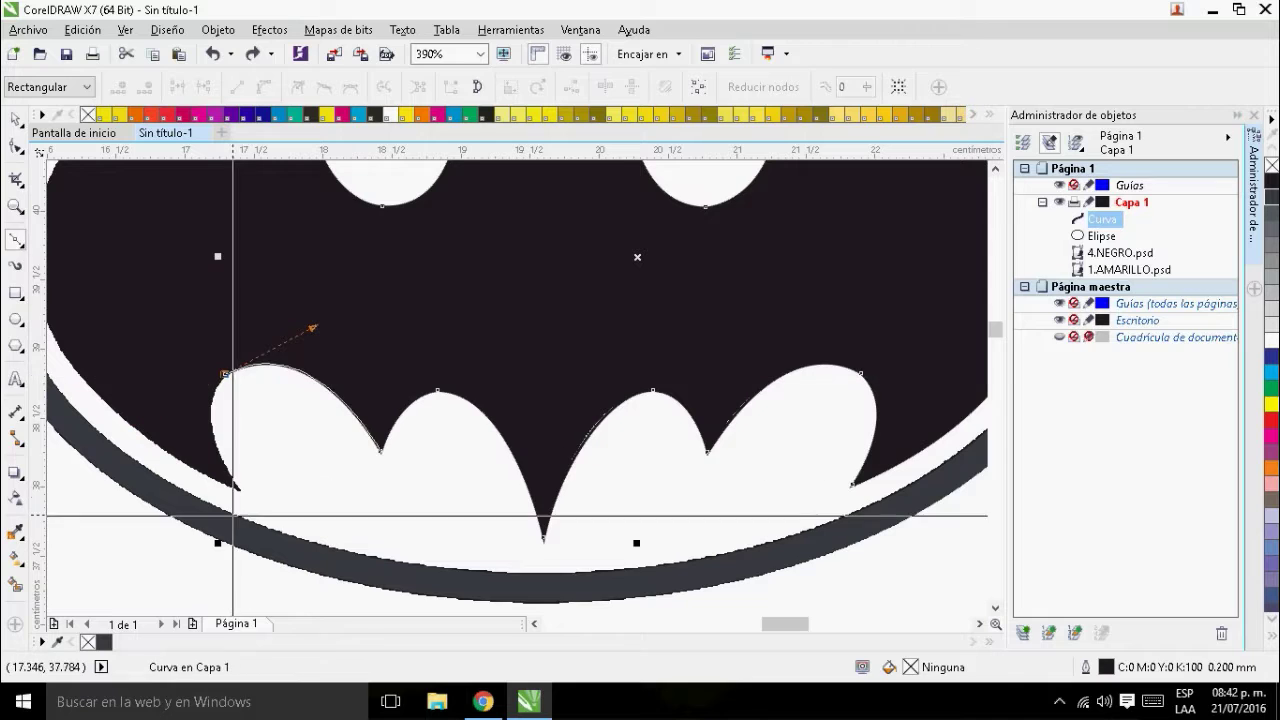
{"action": "left_click_drag", "start_coordinate": [240, 490], "coordinate": [297, 572]}
- Trace the left wing's outer edge and close the bat curve at the wing's upper tip
{"action": "left_click_drag", "start_coordinate": [242, 461], "coordinate": [448, 527]}
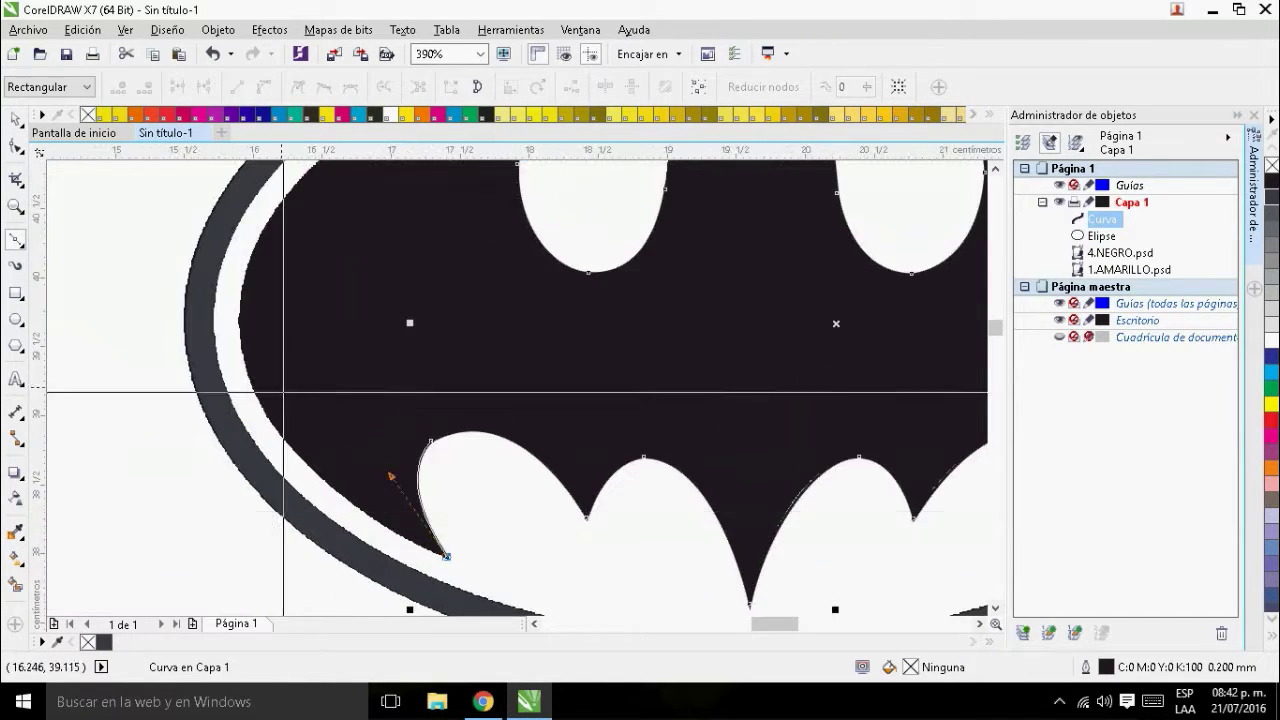
{"action": "left_click_drag", "start_coordinate": [239, 323], "coordinate": [180, 398]}
{"action": "left_click_drag", "start_coordinate": [507, 259], "coordinate": [411, 274]}
{"action": "left_click_drag", "start_coordinate": [472, 356], "coordinate": [446, 226]}
{"action": "scroll", "coordinate": [604, 316], "scroll_direction": "down", "scroll_amount": 1}
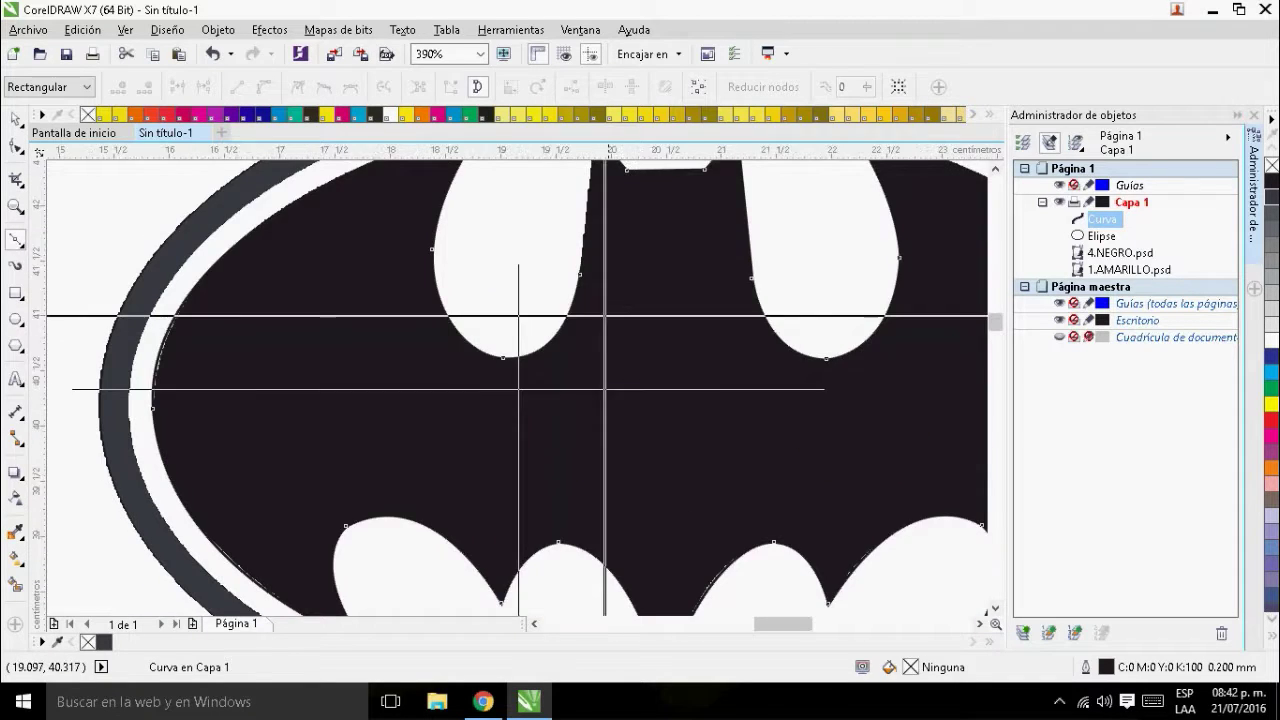
- Fill the closed bat curve with C:0 M:0 Y:0 K:90 and remove its outline
{"action": "scroll", "coordinate": [518, 388], "scroll_direction": "down", "scroll_amount": 2}
{"action": "left_click", "coordinate": [1272, 200]}
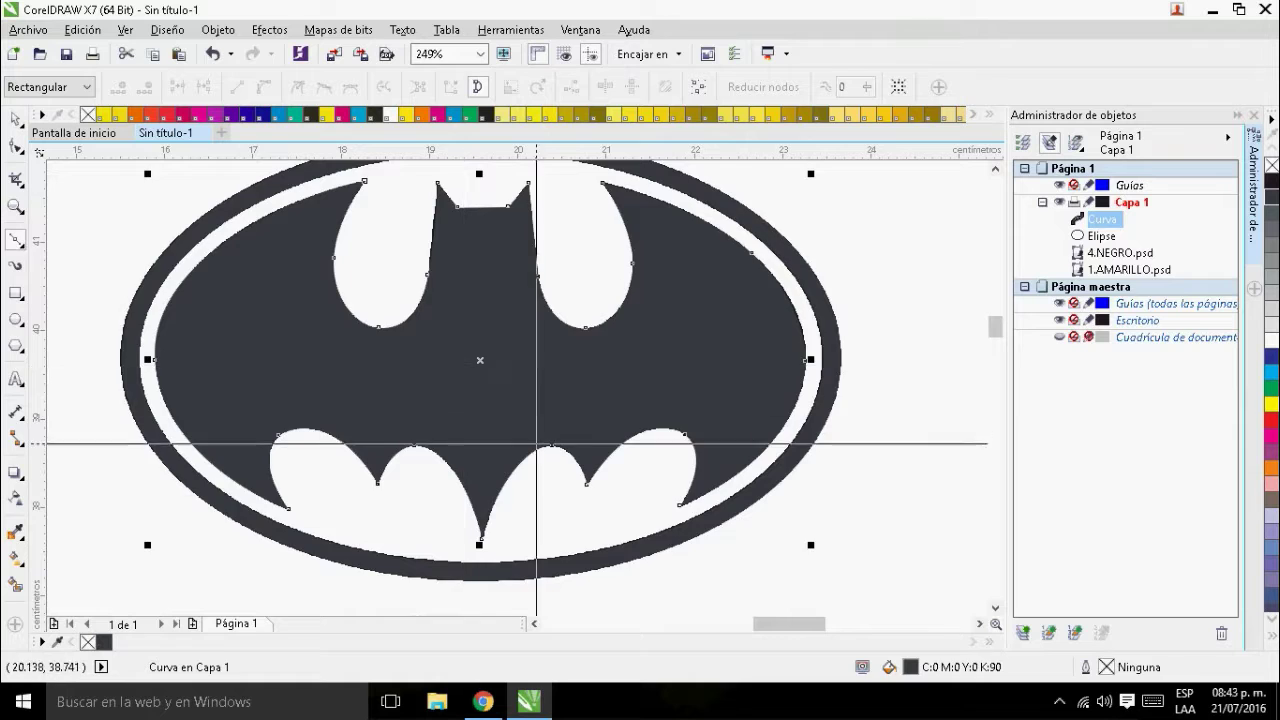
{"action": "scroll", "coordinate": [526, 434], "scroll_direction": "down", "scroll_amount": 1}
{"action": "left_click_drag", "start_coordinate": [516, 440], "coordinate": [654, 492]}
{"action": "key", "text": "ctrl+z"}
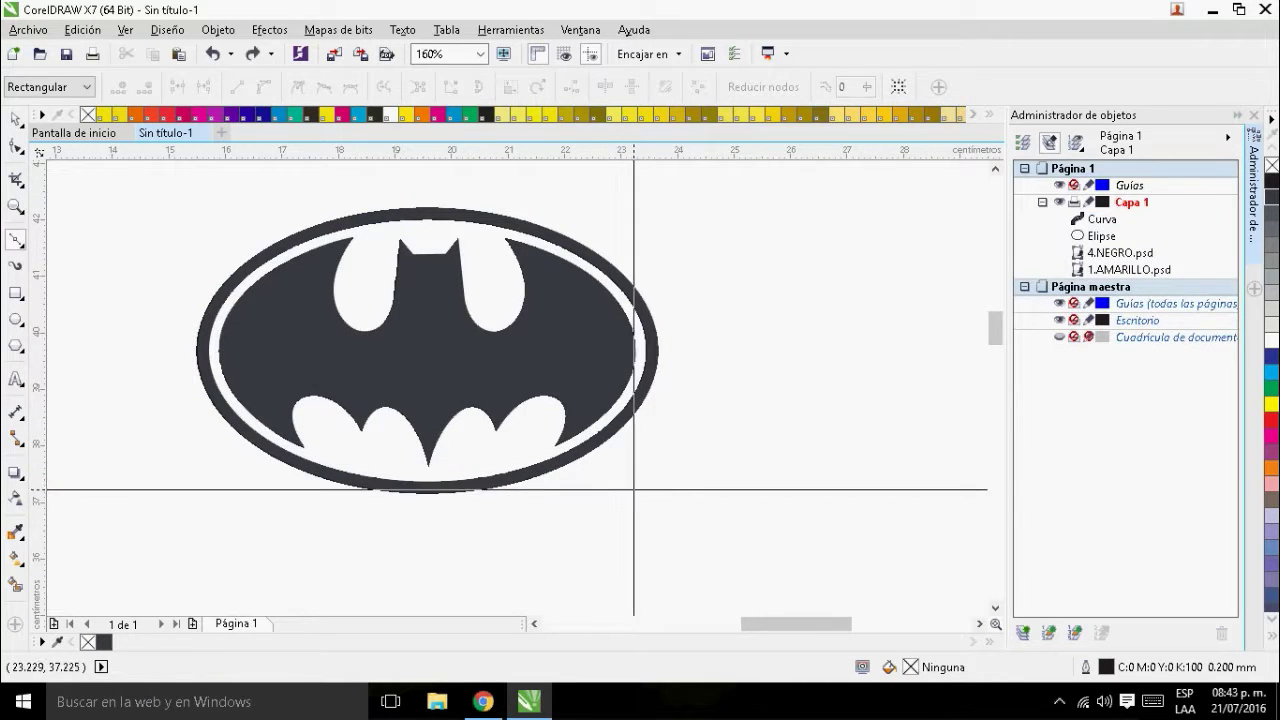
- Move the 4.NEGRO.psd bitmap aside and group the vector ellipse with the bat curve
{"action": "key", "text": "space"}
{"action": "scroll", "coordinate": [562, 361], "scroll_direction": "down", "scroll_amount": 1}
{"action": "scroll", "coordinate": [527, 360], "scroll_direction": "down", "scroll_amount": 1}
{"action": "left_click", "coordinate": [492, 500]}
{"action": "left_click_drag", "start_coordinate": [492, 500], "coordinate": [852, 500]}
{"action": "left_click_drag", "start_coordinate": [271, 286], "coordinate": [586, 500]}
{"action": "key", "text": "ctrl+g"}
- Lock the second logo bitmap, 1.AMARILLO.psd, in place as a tracing template
{"action": "left_click_drag", "start_coordinate": [758, 397], "coordinate": [828, 396]}
{"action": "left_click_drag", "start_coordinate": [535, 455], "coordinate": [524, 259]}
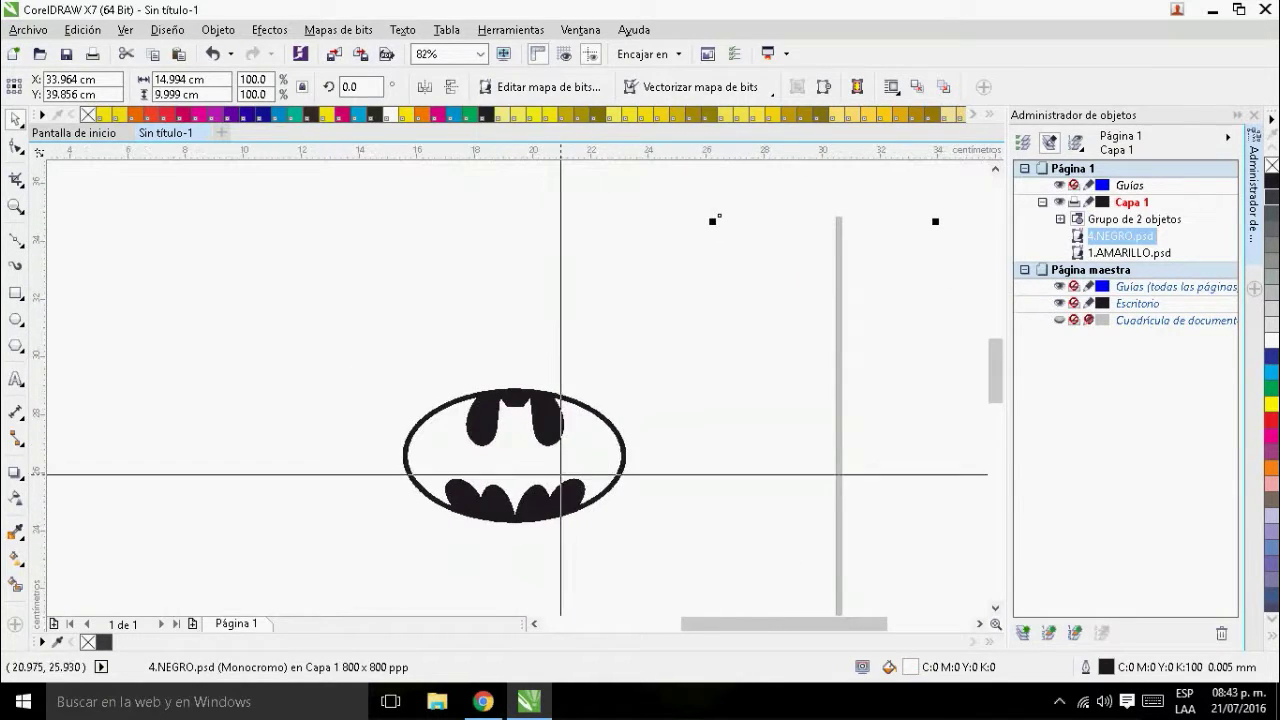
{"action": "left_click_drag", "start_coordinate": [381, 375], "coordinate": [628, 526]}
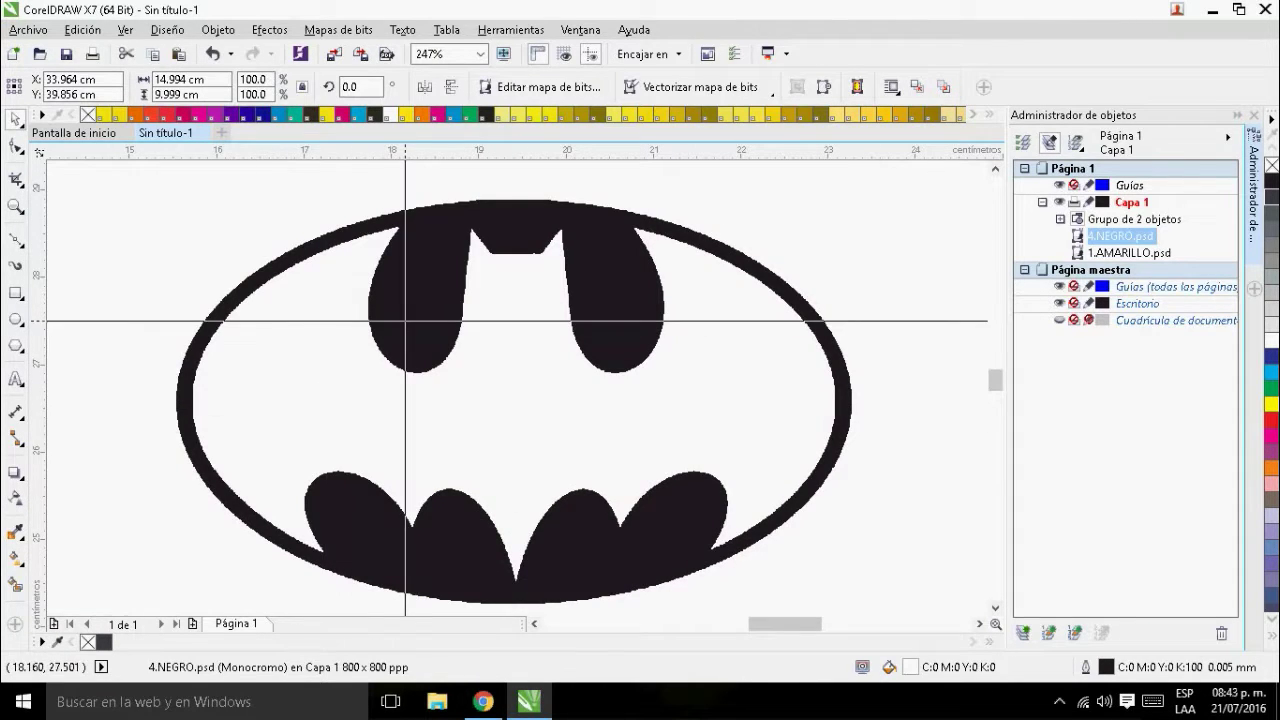
{"action": "right_click", "coordinate": [405, 321]}
{"action": "left_click", "coordinate": [481, 425]}
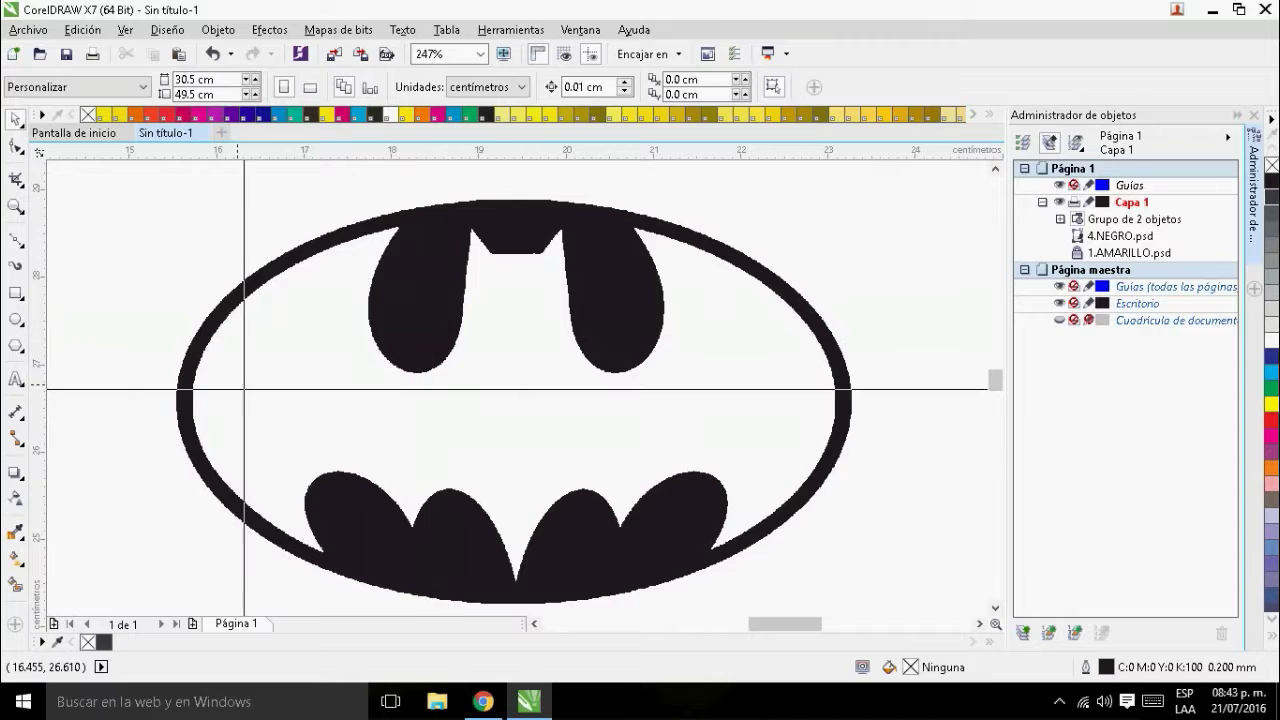
- Start a Bézier curve at the top centre of the second logo's ring and trace its outer edge to the rightmost point
{"action": "left_click", "coordinate": [16, 240]}
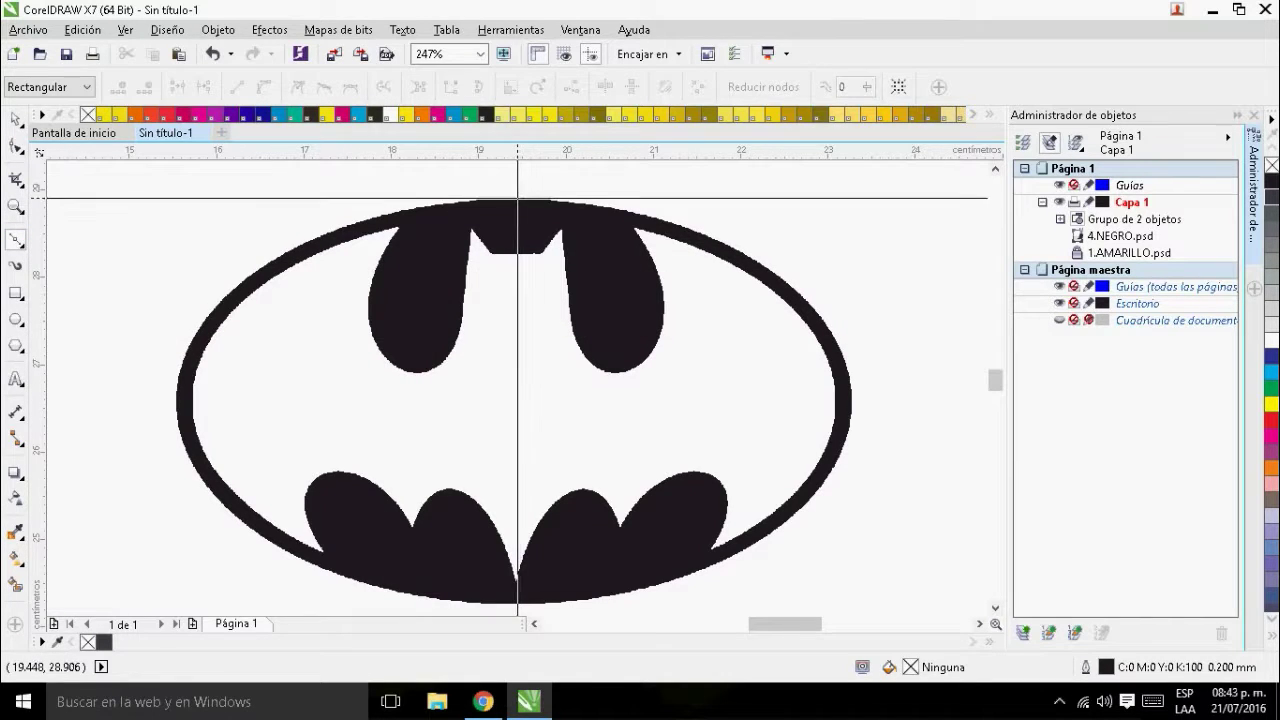
{"action": "left_click_drag", "start_coordinate": [851, 441], "coordinate": [864, 550]}
{"action": "left_click_drag", "start_coordinate": [787, 404], "coordinate": [798, 503]}
{"action": "key", "text": "ctrl+z"}
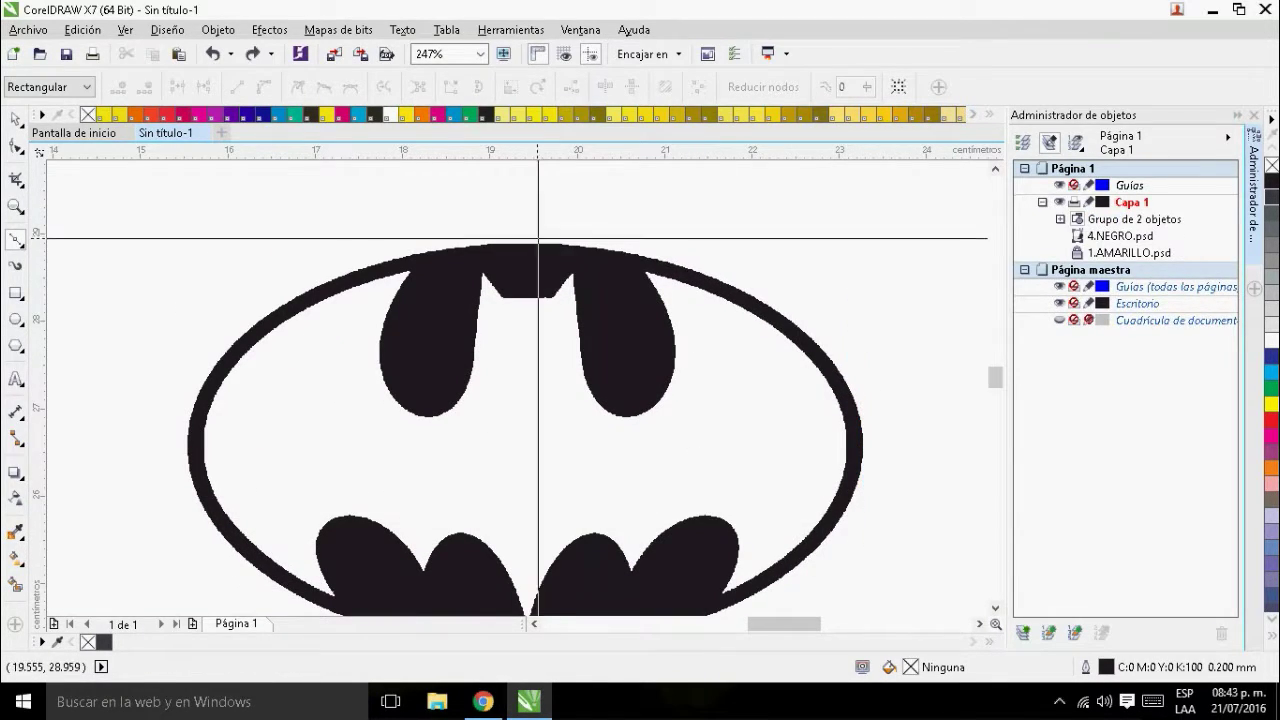
{"action": "left_click", "coordinate": [525, 243]}
{"action": "left_click_drag", "start_coordinate": [863, 453], "coordinate": [877, 604]}
{"action": "scroll", "coordinate": [878, 583], "scroll_direction": "down", "scroll_amount": 2}
{"action": "left_click_drag", "start_coordinate": [862, 395], "coordinate": [875, 601]}
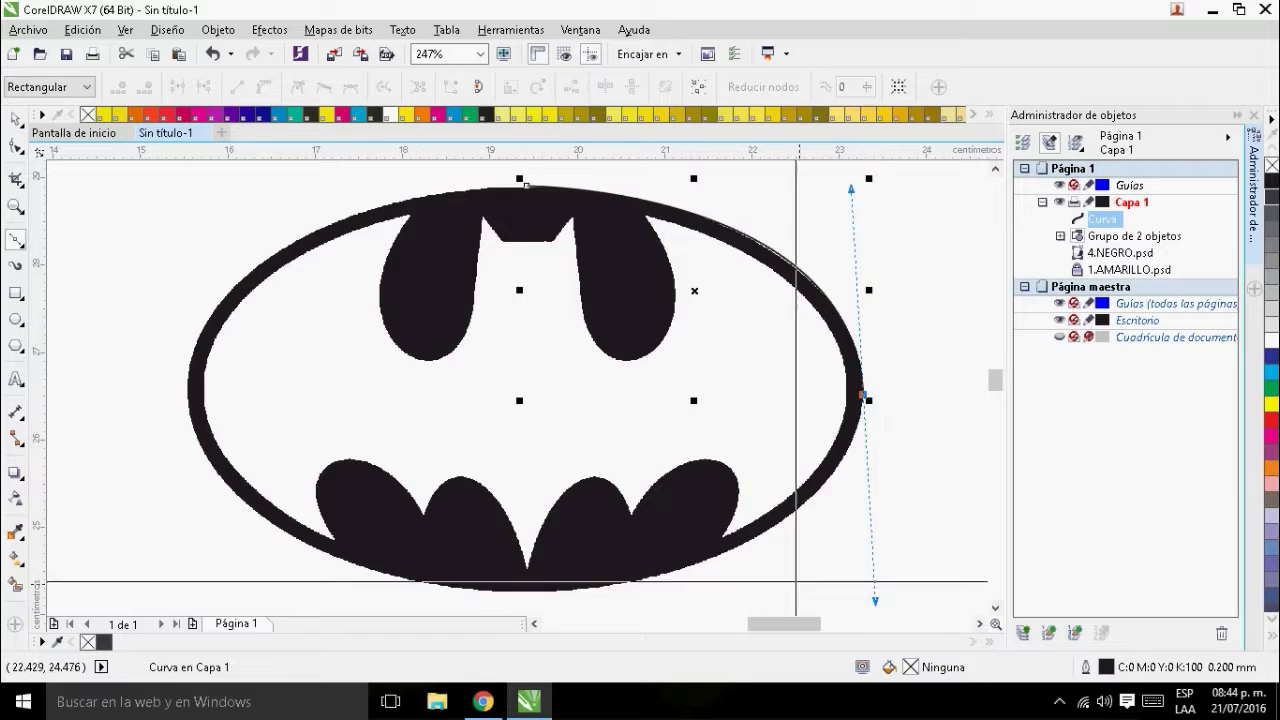
- Trace the lower half of the ring's outer edge through its bottom centre to the leftmost point
{"action": "scroll", "coordinate": [575, 485], "scroll_direction": "down", "scroll_amount": 3}
{"action": "key", "text": "ctrl+z"}
{"action": "double_click", "coordinate": [863, 276]}
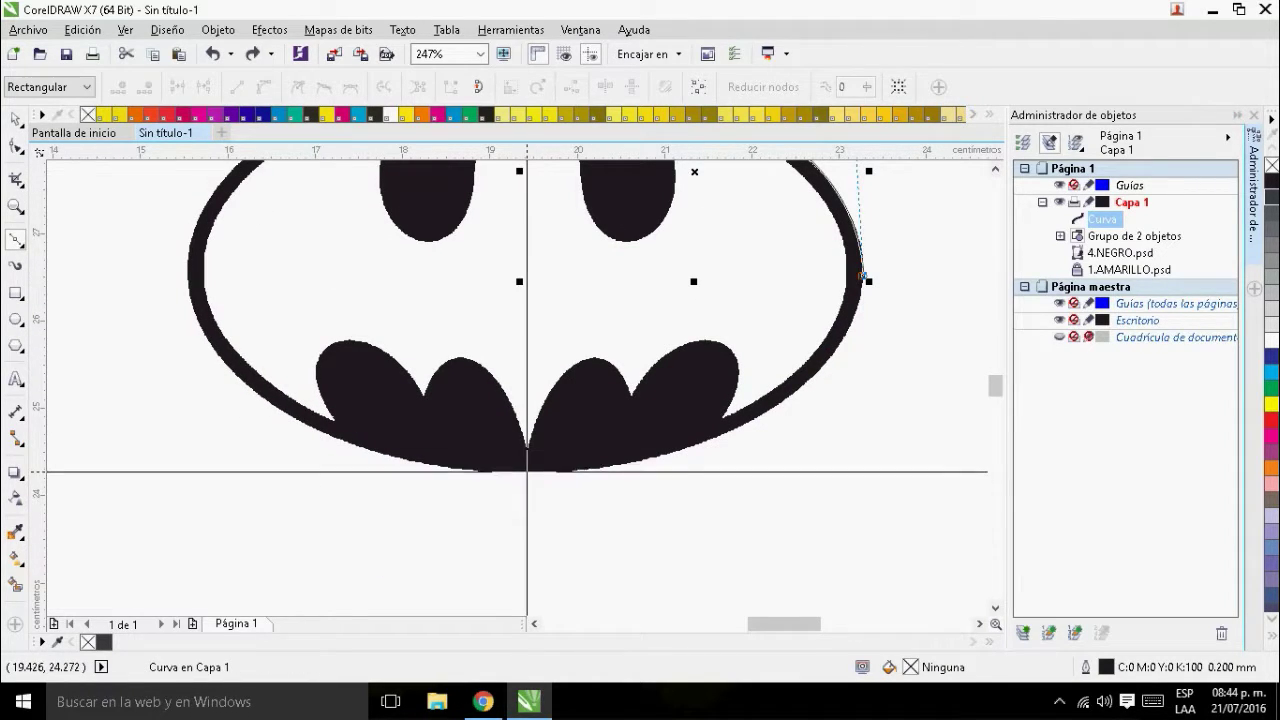
{"action": "left_click_drag", "start_coordinate": [524, 471], "coordinate": [200, 484]}
{"action": "left_click_drag", "start_coordinate": [517, 478], "coordinate": [562, 578]}
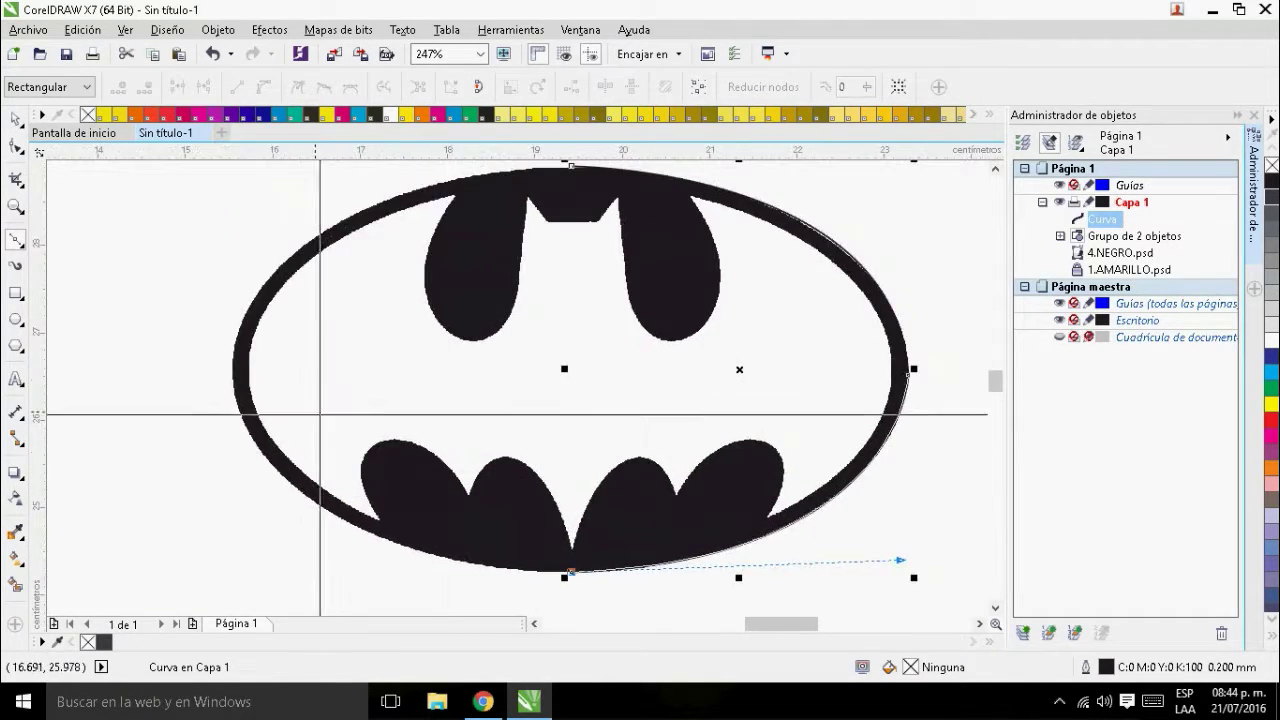
{"action": "left_click_drag", "start_coordinate": [232, 364], "coordinate": [226, 326]}
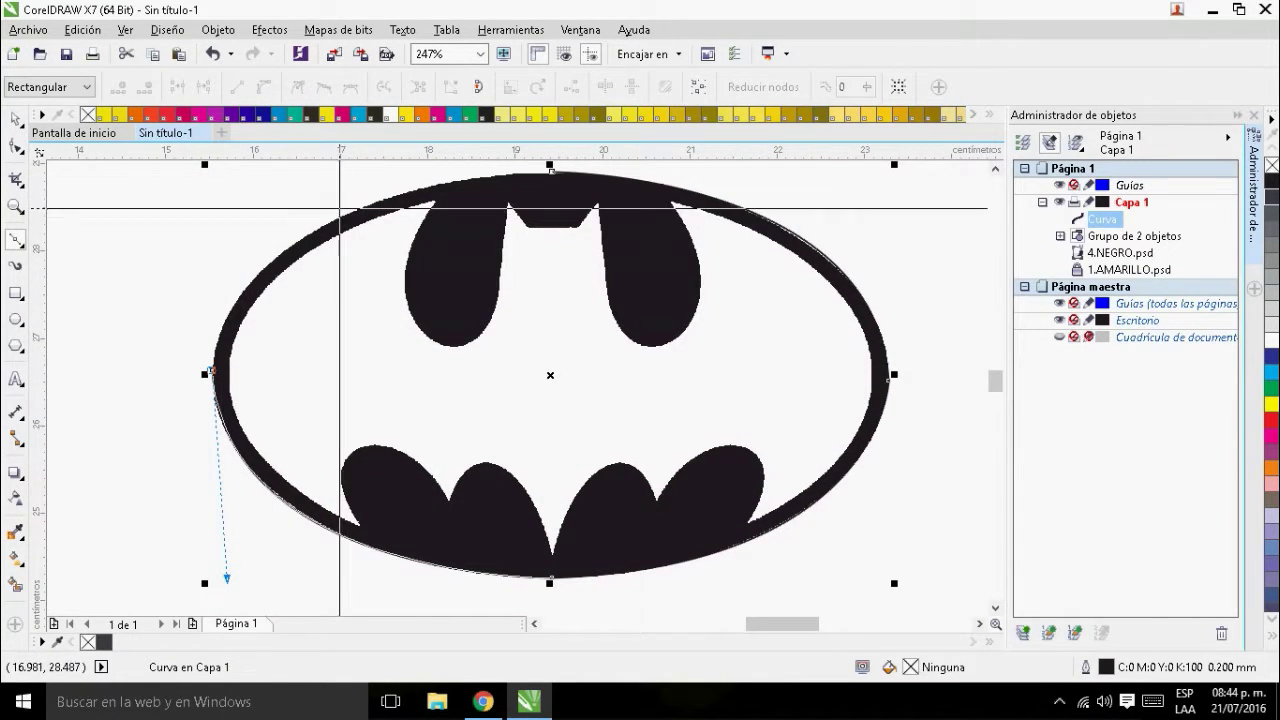
- Trace the ring's upper-left outer edge and close the curve at its starting node at the top centre
{"action": "left_click_drag", "start_coordinate": [341, 215], "coordinate": [473, 218]}
{"action": "scroll", "coordinate": [436, 214], "scroll_direction": "up", "scroll_amount": 1}
{"action": "left_click", "coordinate": [551, 237]}
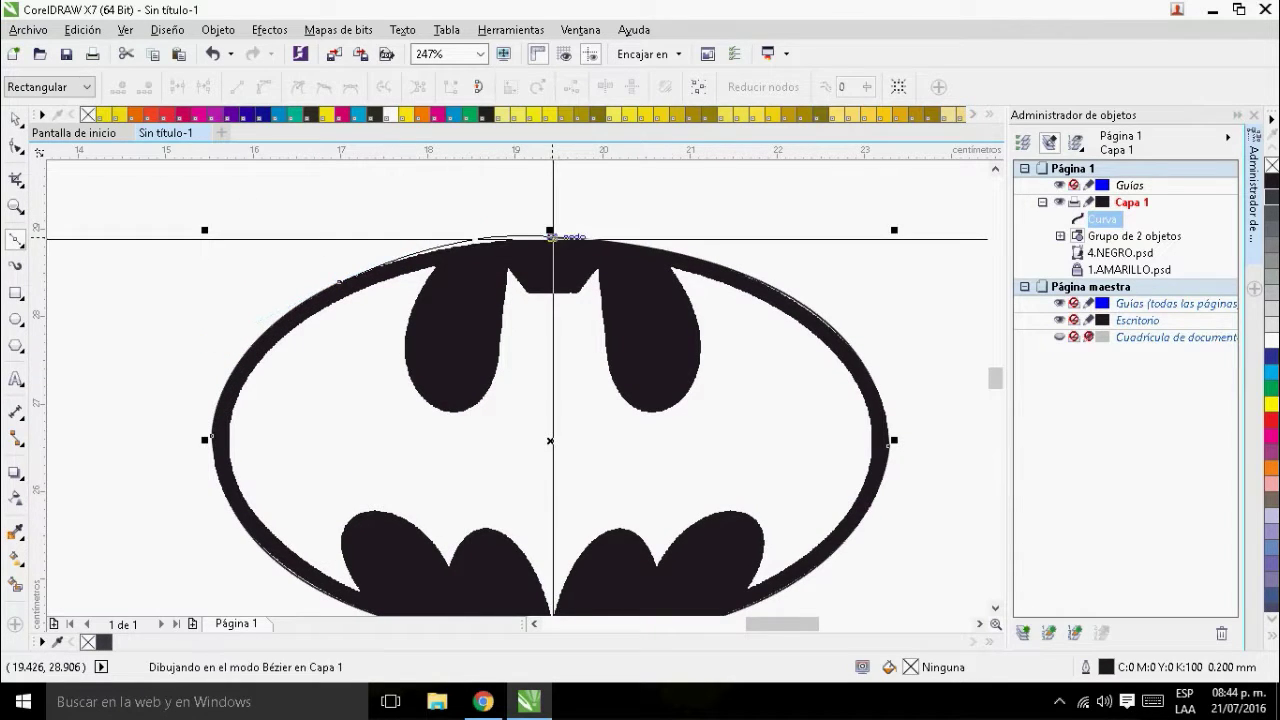
{"action": "key", "text": "ctrl+z"}
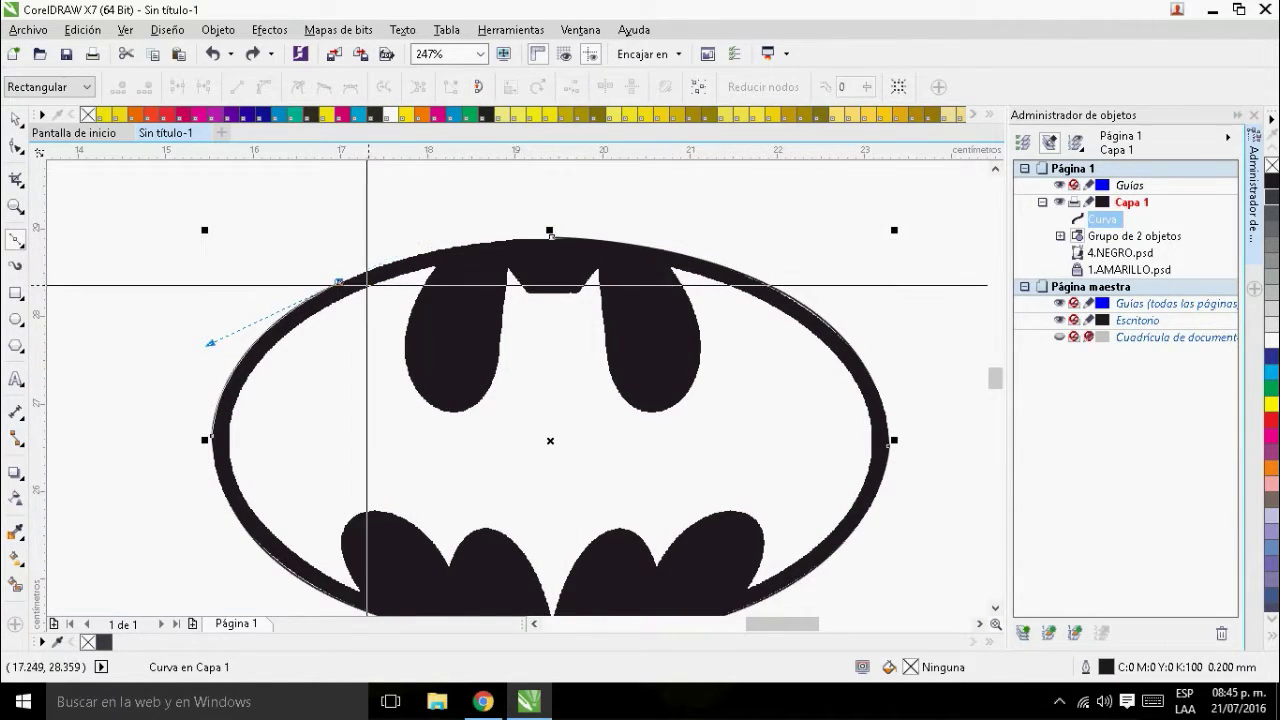
{"action": "left_click_drag", "start_coordinate": [483, 242], "coordinate": [551, 236]}
{"action": "left_click", "coordinate": [551, 237]}
- Start a second Bézier curve for the bat opening with straight segments from the left ear tip across the head to the right ear tip
{"action": "left_click_drag", "start_coordinate": [611, 346], "coordinate": [645, 284]}
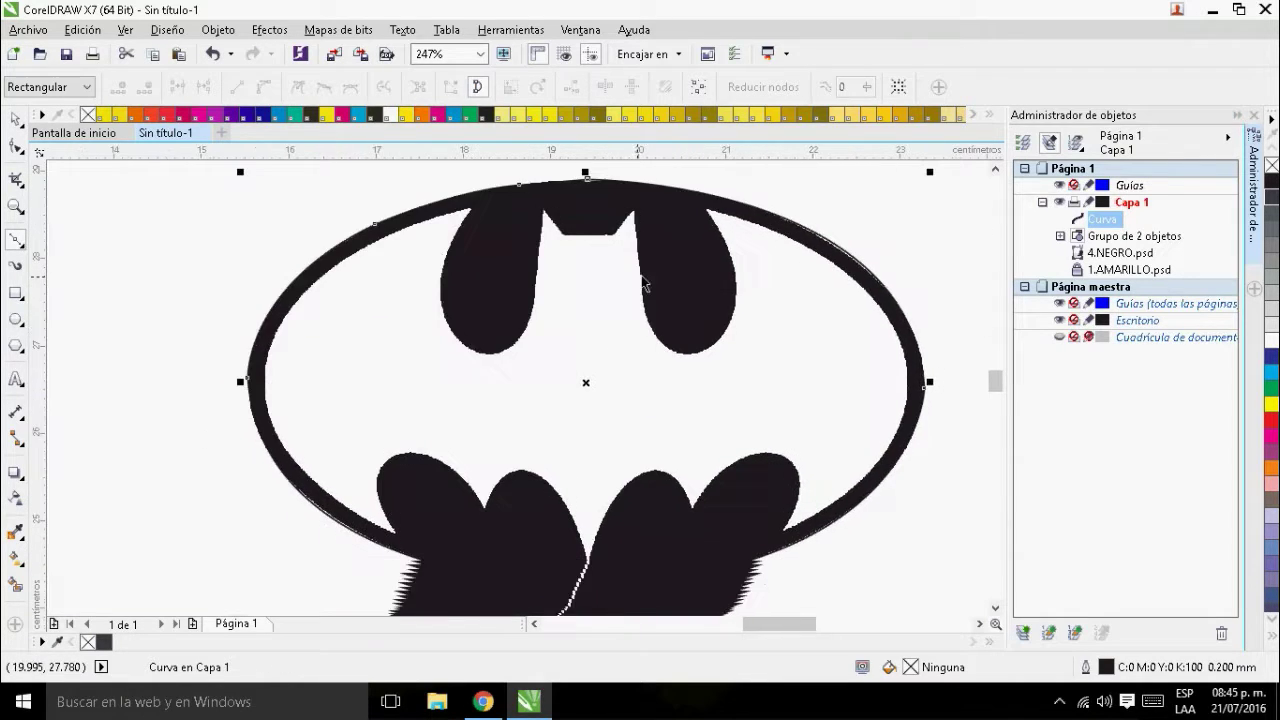
{"action": "left_click_drag", "start_coordinate": [502, 183], "coordinate": [679, 305]}
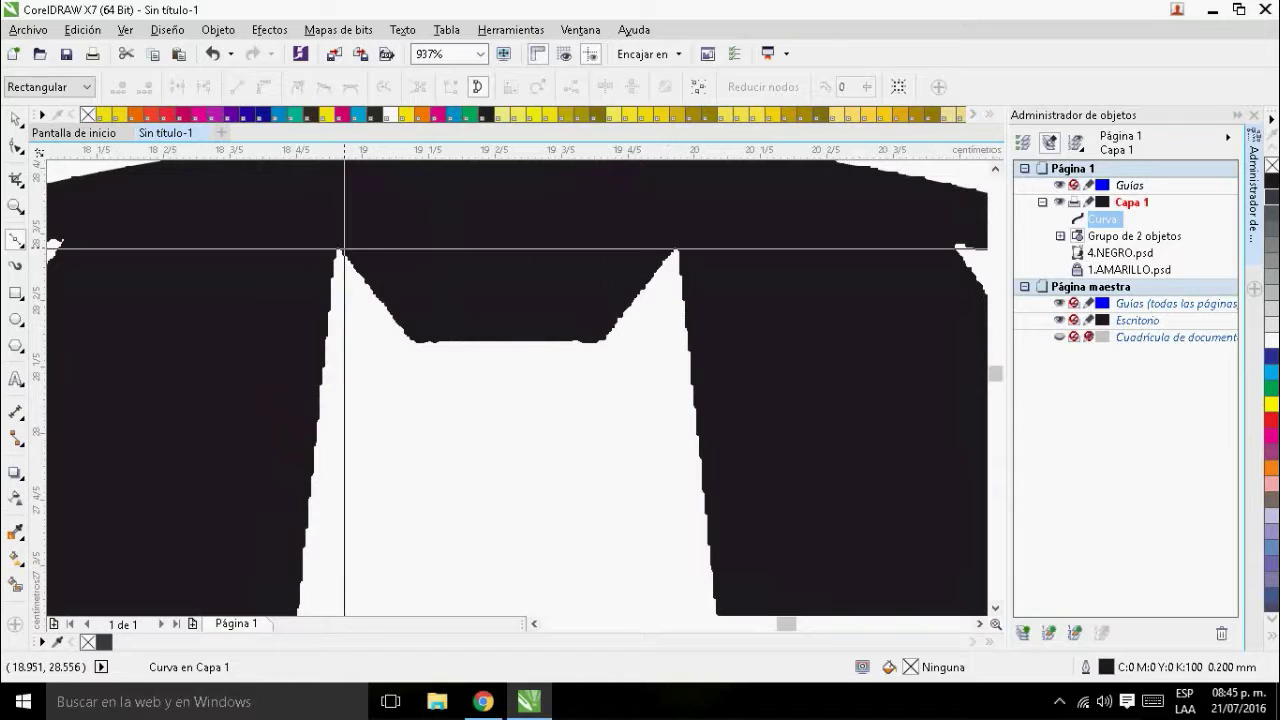
{"action": "left_click", "coordinate": [338, 247]}
{"action": "left_click", "coordinate": [413, 341]}
{"action": "left_click", "coordinate": [598, 342]}
{"action": "left_click", "coordinate": [677, 247]}
- Trace the right side of the head and its rounded cutout up to the right wing's upper tip, ending in a corner node
{"action": "scroll", "coordinate": [685, 326], "scroll_direction": "down", "scroll_amount": 2}
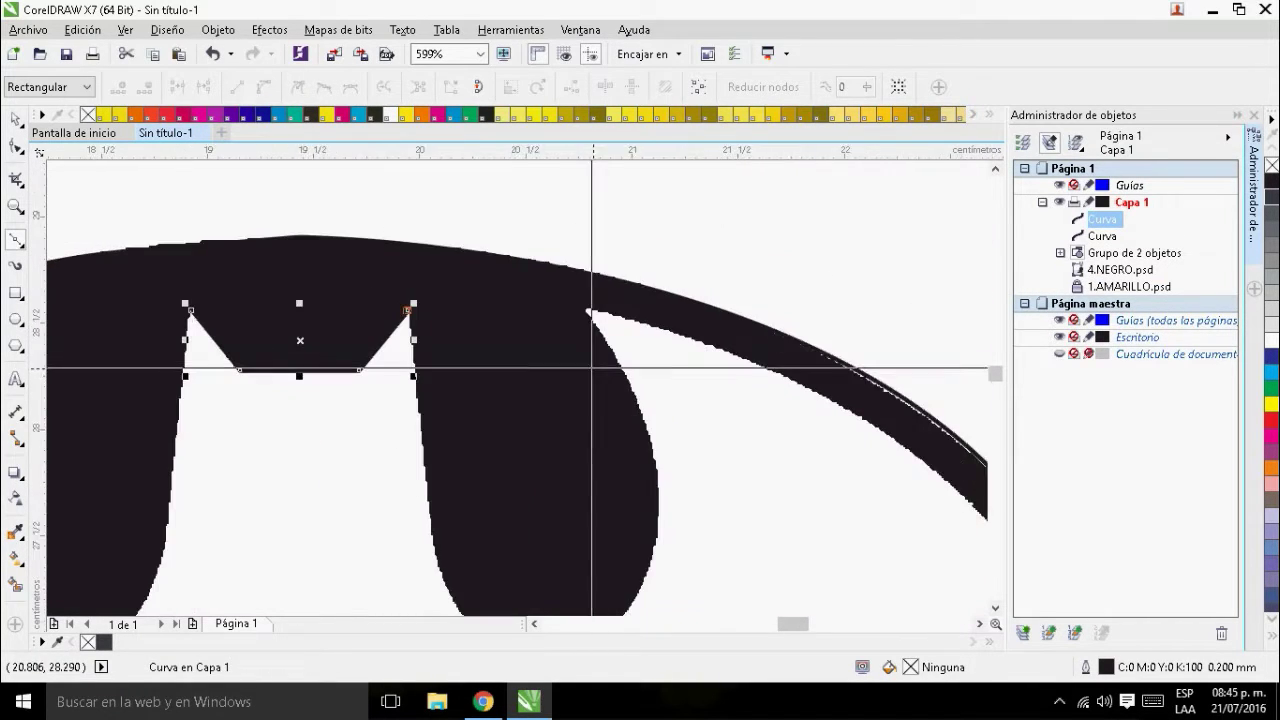
{"action": "left_click", "coordinate": [438, 411]}
{"action": "left_click_drag", "start_coordinate": [543, 535], "coordinate": [632, 542]}
{"action": "left_click_drag", "start_coordinate": [666, 360], "coordinate": [657, 313]}
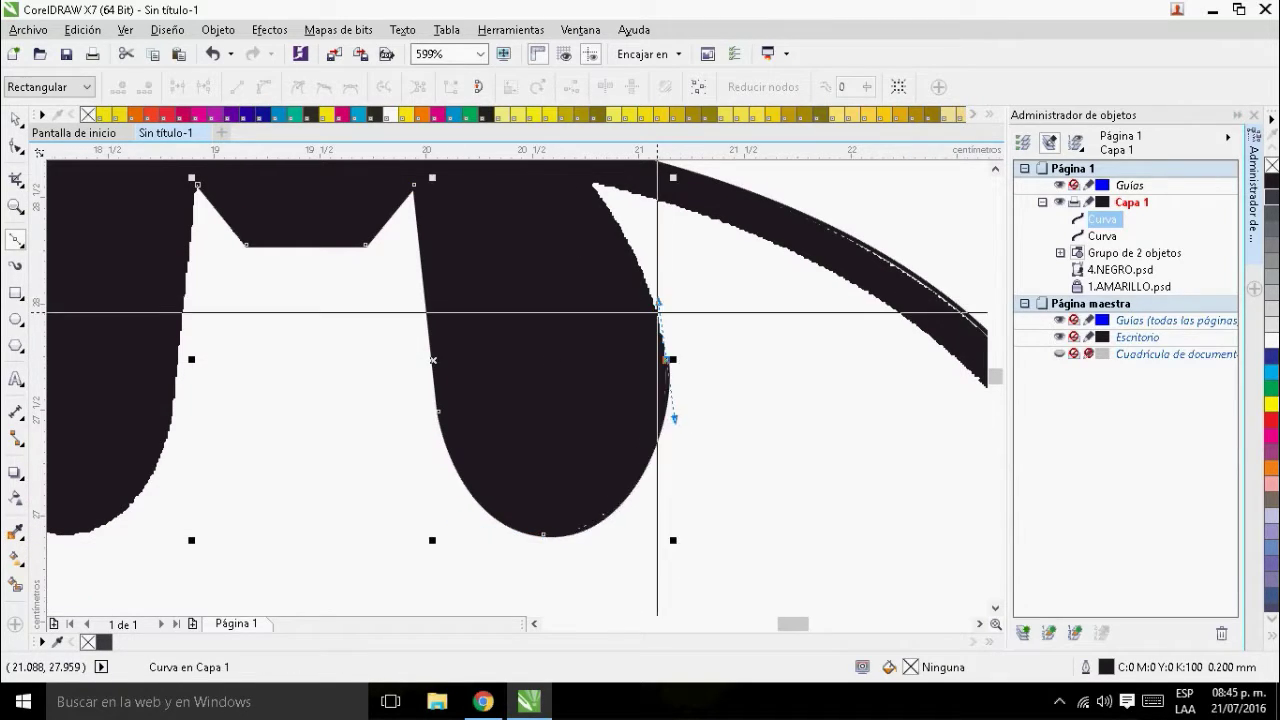
{"action": "scroll", "coordinate": [657, 313], "scroll_direction": "up", "scroll_amount": 3}
{"action": "left_click_drag", "start_coordinate": [576, 287], "coordinate": [563, 277]}
{"action": "double_click", "coordinate": [590, 307]}
- Trace the upper part of the right wing's outer edge along the ring's inner side with a smooth node
{"action": "left_click_drag", "start_coordinate": [676, 372], "coordinate": [398, 329]}
{"action": "left_click_drag", "start_coordinate": [637, 417], "coordinate": [735, 449]}
{"action": "left_click", "coordinate": [606, 349]}
{"action": "scroll", "coordinate": [710, 444], "scroll_direction": "down", "scroll_amount": 1}
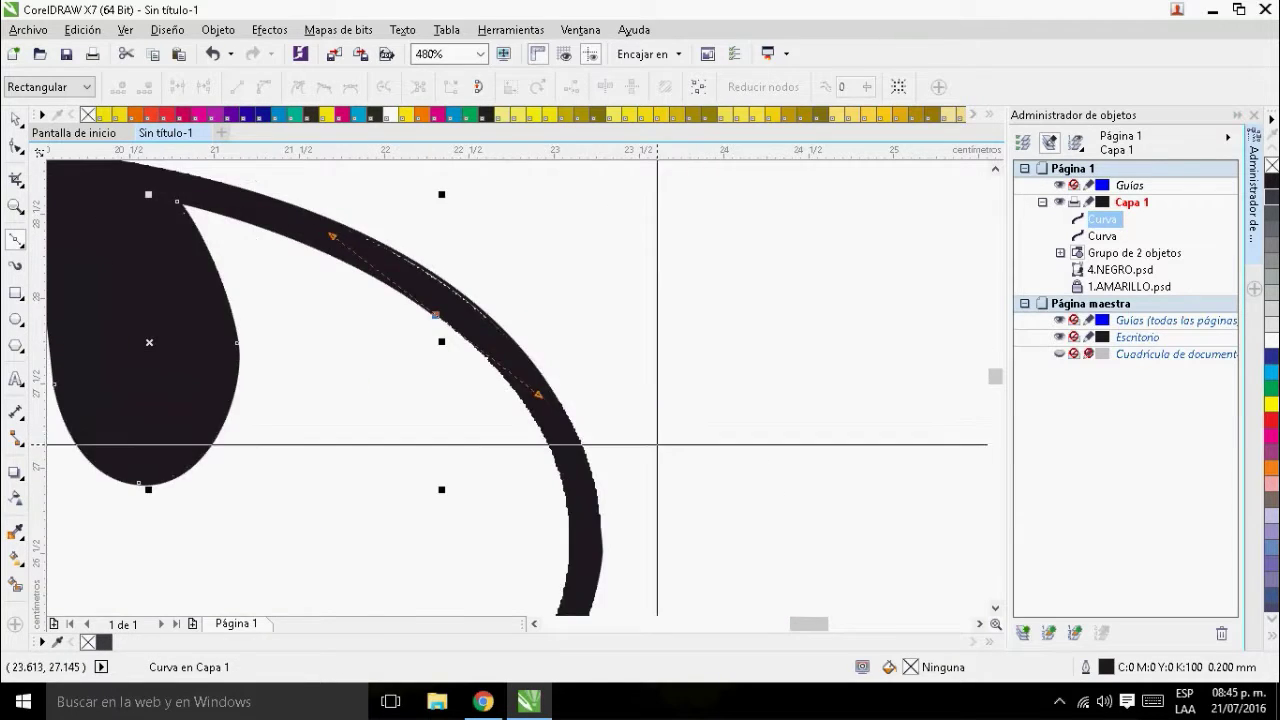
- Continue the right wing's outer edge past the rightmost point of the opening down to the wing's lower tip
{"action": "scroll", "coordinate": [657, 443], "scroll_direction": "down", "scroll_amount": 1}
{"action": "left_click", "coordinate": [521, 394]}
{"action": "key", "text": "ctrl+z"}
{"action": "left_click", "coordinate": [524, 393]}
{"action": "key", "text": "ctrl+z"}
{"action": "left_click", "coordinate": [522, 391]}
{"action": "left_click_drag", "start_coordinate": [522, 392], "coordinate": [520, 444]}
{"action": "left_click_drag", "start_coordinate": [481, 499], "coordinate": [505, 418]}
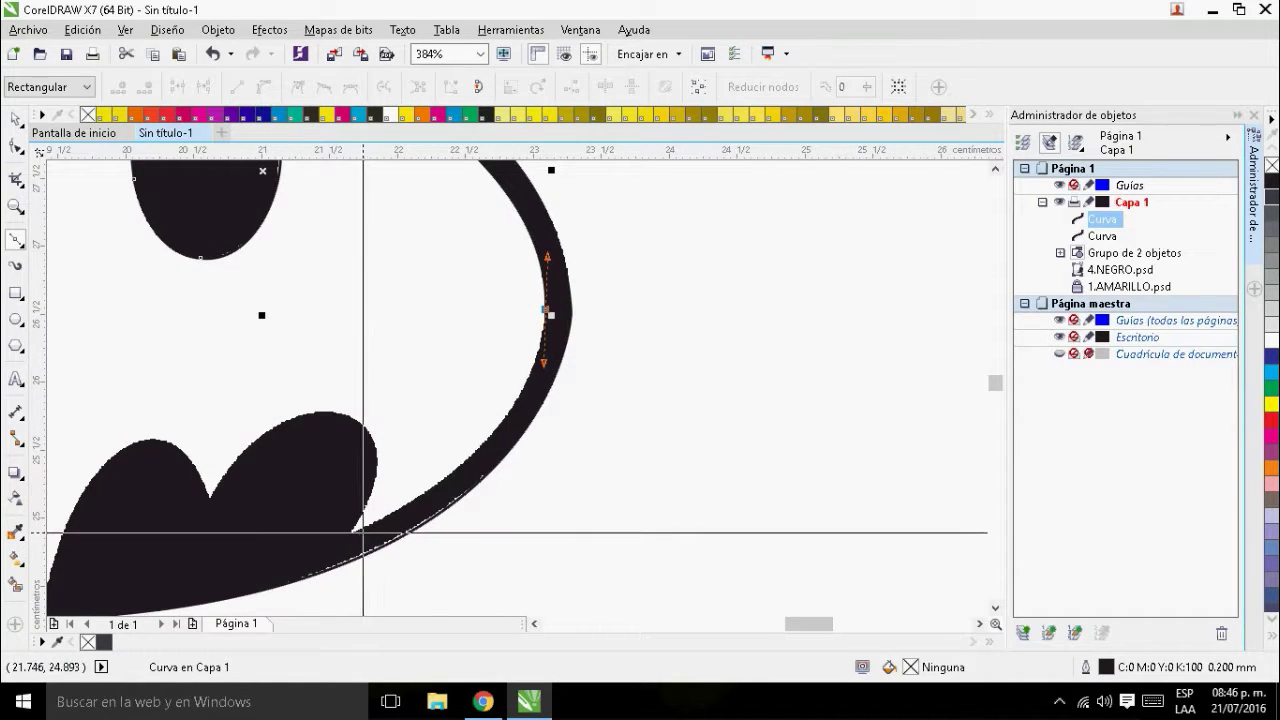
{"action": "left_click_drag", "start_coordinate": [352, 532], "coordinate": [210, 589]}
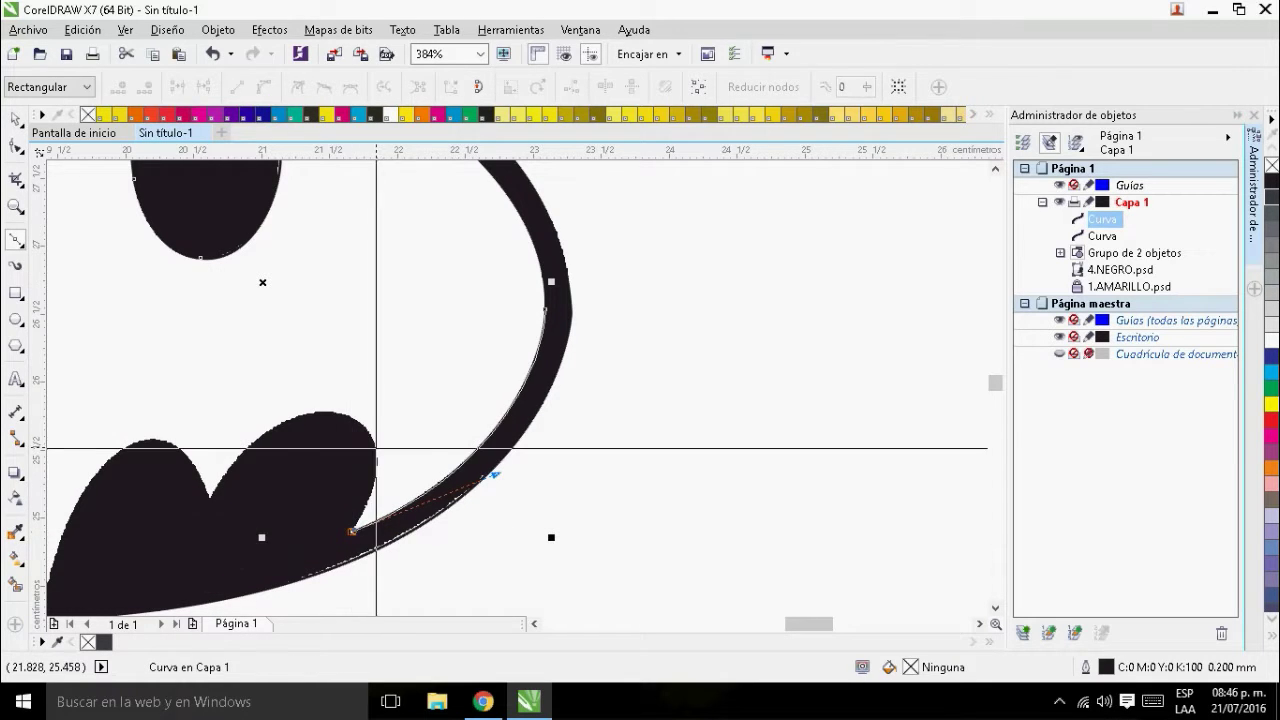
- Trace both right-hand scallops to the bat's pointed tail, making corner nodes at the notch and the tail
{"action": "left_click_drag", "start_coordinate": [361, 419], "coordinate": [322, 389]}
{"action": "left_click_drag", "start_coordinate": [208, 497], "coordinate": [178, 567]}
{"action": "double_click", "coordinate": [208, 500]}
{"action": "left_click_drag", "start_coordinate": [115, 440], "coordinate": [114, 441]}
{"action": "left_click_drag", "start_coordinate": [144, 448], "coordinate": [242, 390]}
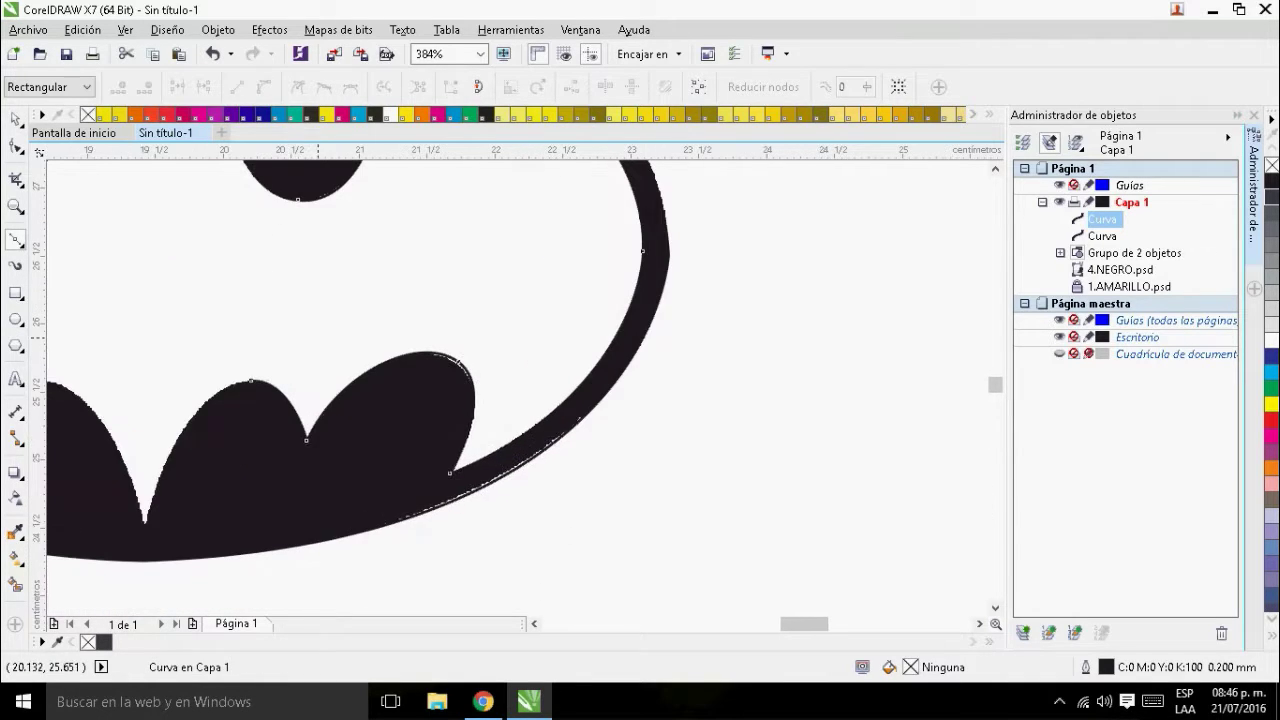
{"action": "mouse_move", "coordinate": [134, 567]}
{"action": "left_mouse_down"}
{"action": "mouse_move", "coordinate": [132, 612]}
{"action": "mouse_move", "coordinate": [110, 567]}
{"action": "left_mouse_up"}
{"action": "double_click", "coordinate": [145, 460]}
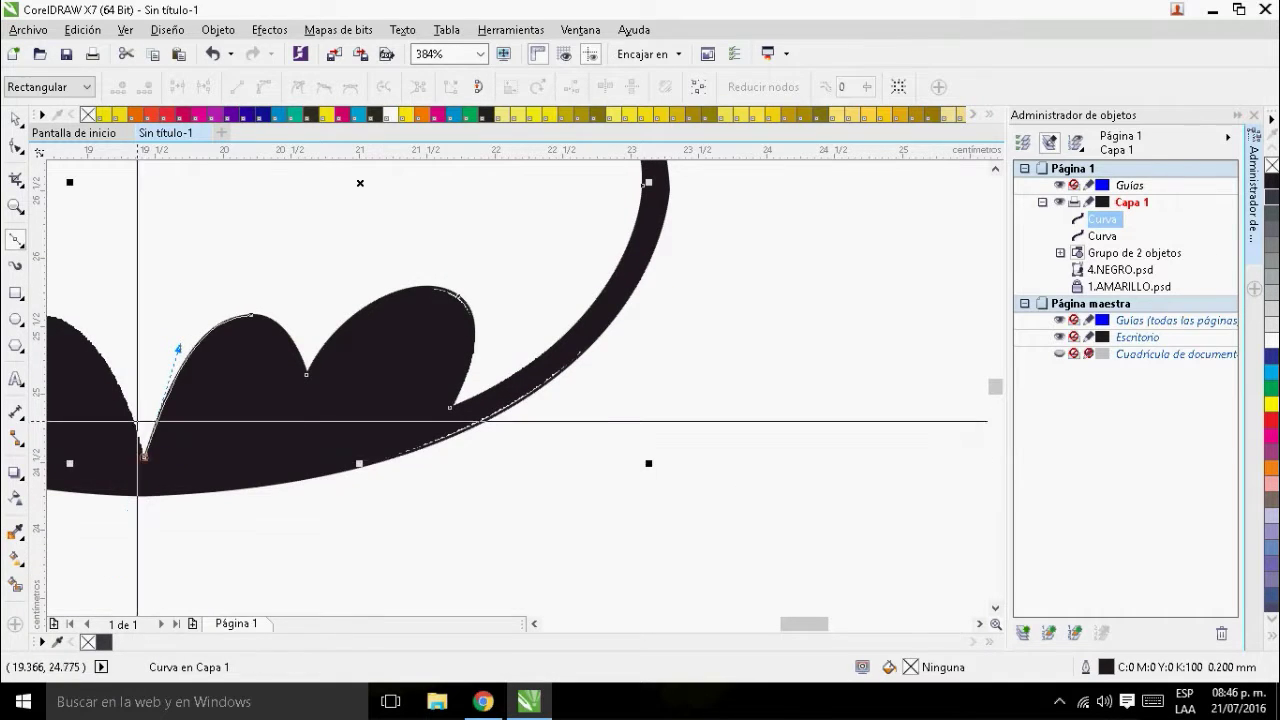
- Trace the left inner scallop from the tail to its notch, ending in a corner node
{"action": "left_click_drag", "start_coordinate": [145, 460], "coordinate": [384, 513]}
{"action": "left_click_drag", "start_coordinate": [282, 367], "coordinate": [212, 368]}
{"action": "left_click", "coordinate": [223, 427]}
{"action": "key", "text": "ctrl+z"}
{"action": "double_click", "coordinate": [282, 367]}
{"action": "left_click_drag", "start_coordinate": [223, 428], "coordinate": [202, 490]}
{"action": "double_click", "coordinate": [224, 426]}
- Trace the left outer scallop around to the left wing's lower tip, ending in a corner node
{"action": "left_click_drag", "start_coordinate": [209, 420], "coordinate": [315, 443]}
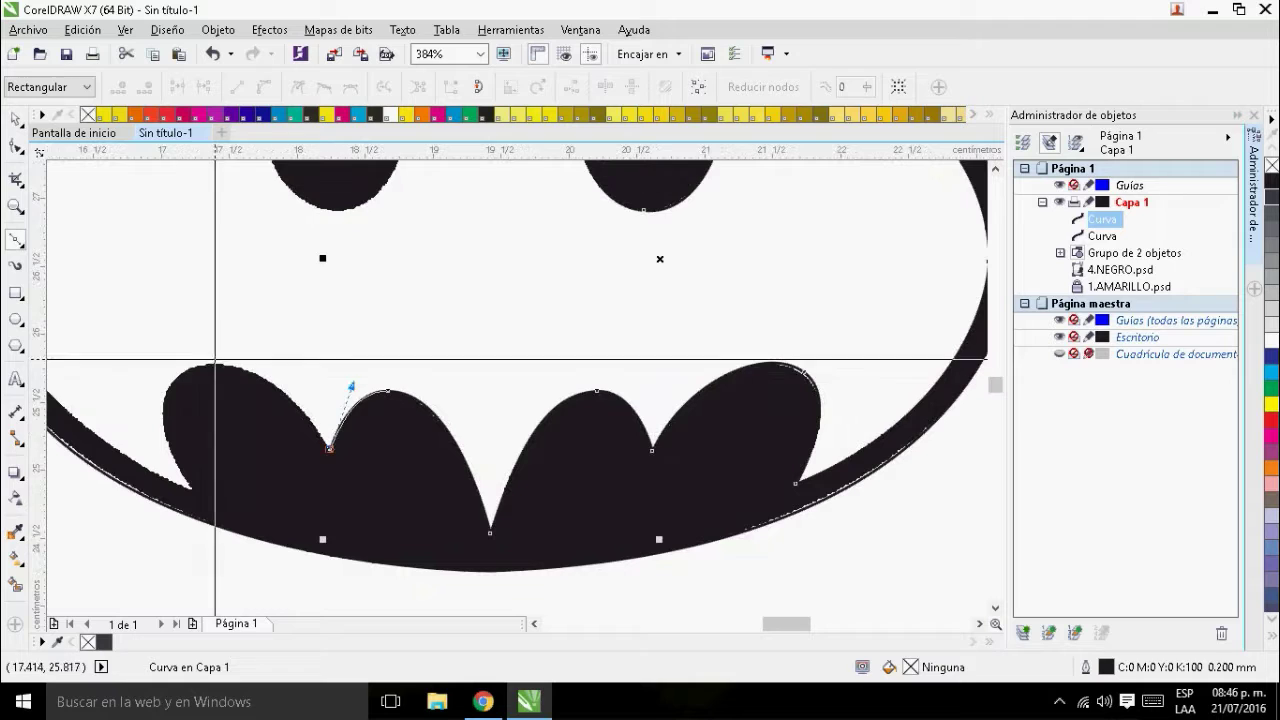
{"action": "left_click_drag", "start_coordinate": [196, 366], "coordinate": [118, 384]}
{"action": "mouse_move", "coordinate": [191, 489]}
{"action": "left_mouse_down"}
{"action": "mouse_move", "coordinate": [203, 494]}
{"action": "mouse_move", "coordinate": [193, 489]}
{"action": "left_mouse_up"}
{"action": "key", "text": "ctrl+z"}
{"action": "double_click", "coordinate": [197, 365]}
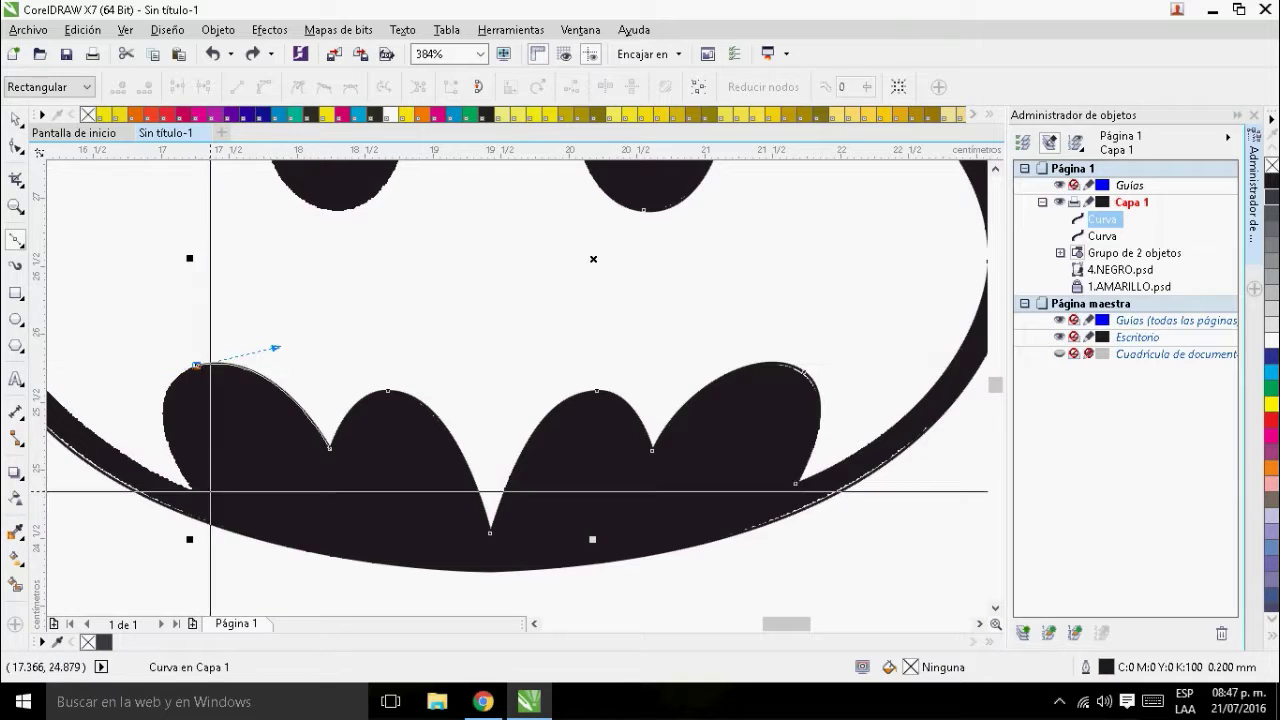
{"action": "left_click_drag", "start_coordinate": [218, 530], "coordinate": [268, 597]}
{"action": "double_click", "coordinate": [194, 489]}
- Trace the left wing's outer edge from its lower tip around to its upper tip
{"action": "left_click_drag", "start_coordinate": [183, 440], "coordinate": [438, 563]}
{"action": "left_click_drag", "start_coordinate": [243, 382], "coordinate": [241, 238]}
{"action": "left_click_drag", "start_coordinate": [416, 321], "coordinate": [234, 426]}
{"action": "left_click_drag", "start_coordinate": [381, 211], "coordinate": [525, 186]}
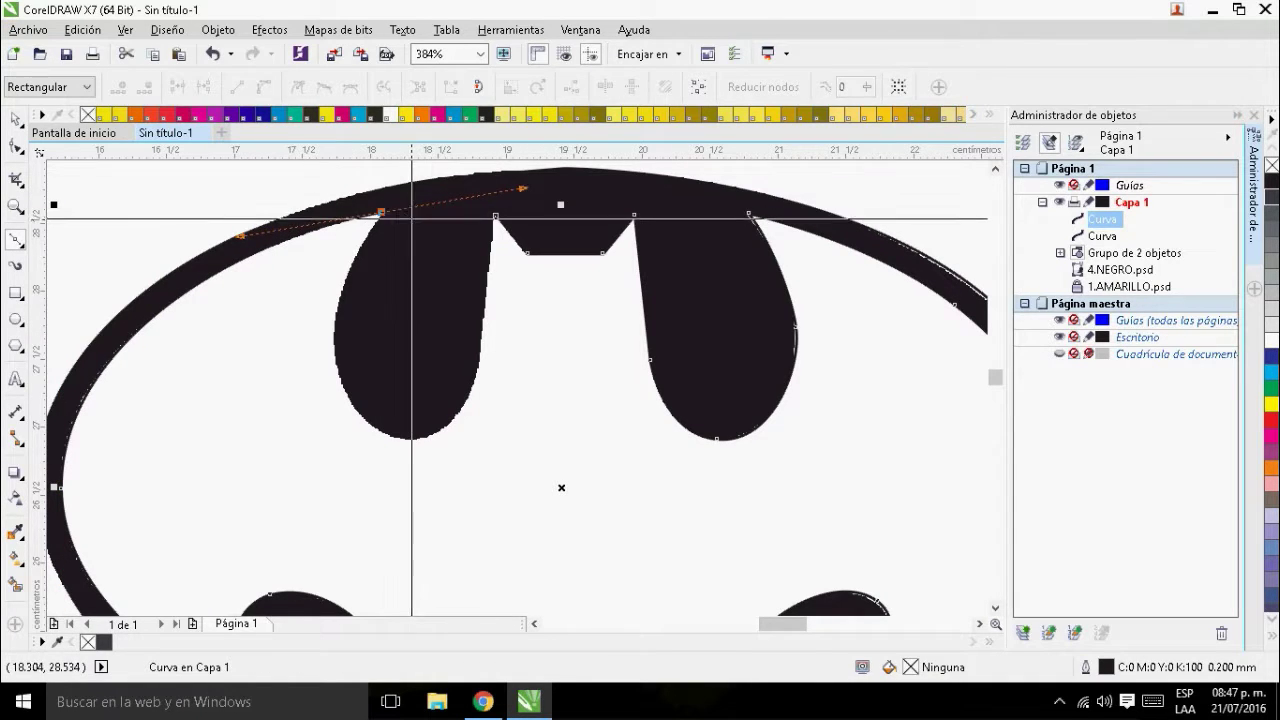
- Trace the left upper lobe from its outer edge around its rounded end and close the curve at the bat's left ear
{"action": "left_click_drag", "start_coordinate": [334, 342], "coordinate": [328, 418]}
{"action": "left_click_drag", "start_coordinate": [409, 439], "coordinate": [484, 448]}
{"action": "key", "text": "ctrl+z"}
{"action": "left_click", "coordinate": [482, 335]}
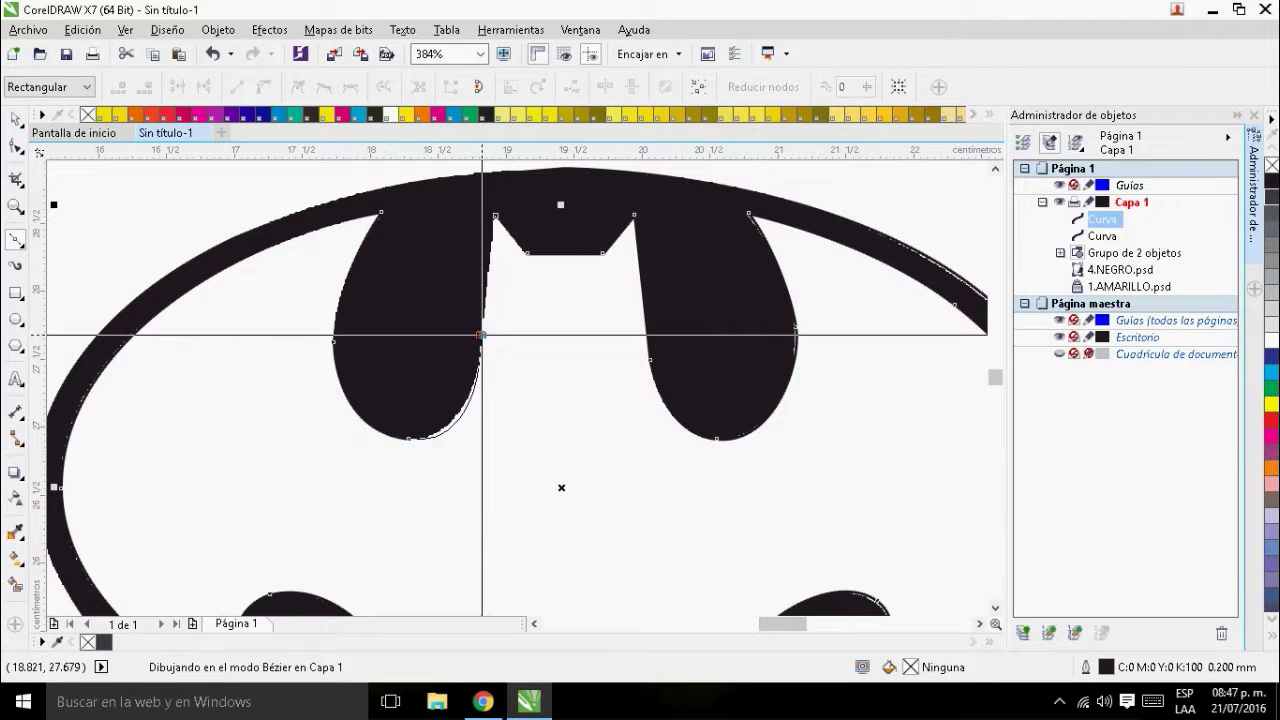
{"action": "left_click_drag", "start_coordinate": [486, 292], "coordinate": [490, 276]}
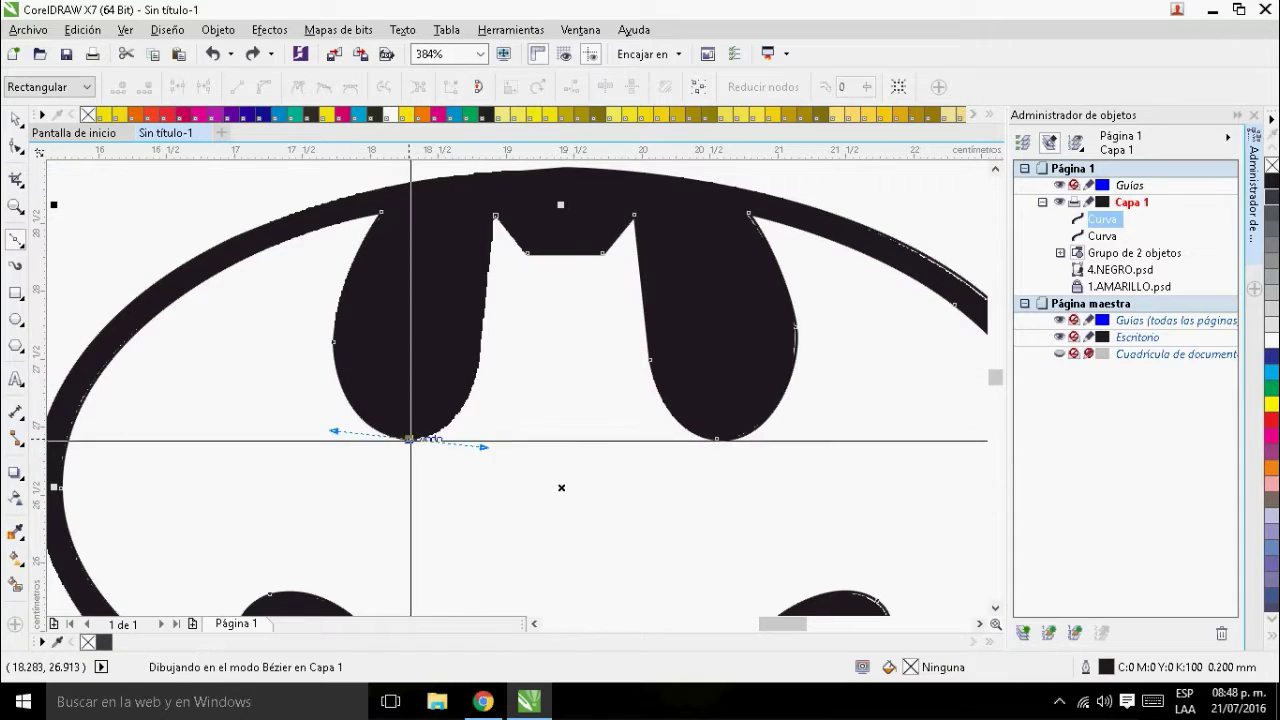
{"action": "left_click", "coordinate": [483, 338]}
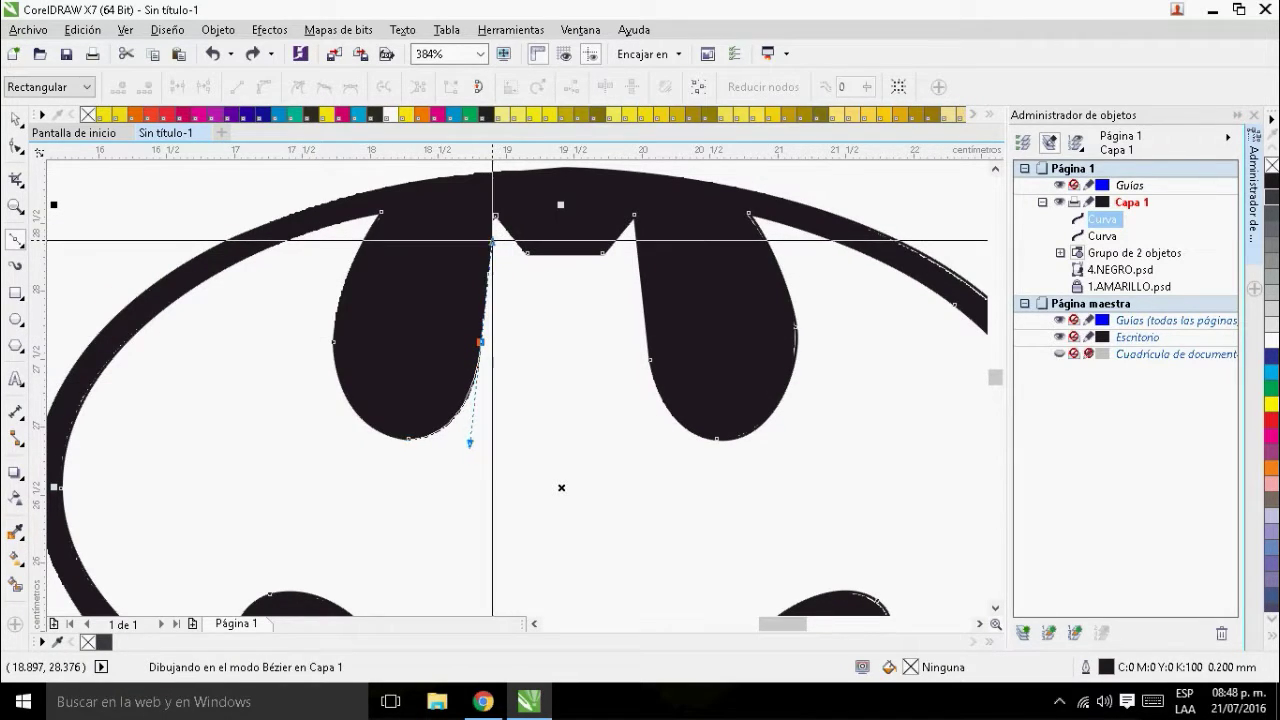
{"action": "left_click", "coordinate": [495, 214]}
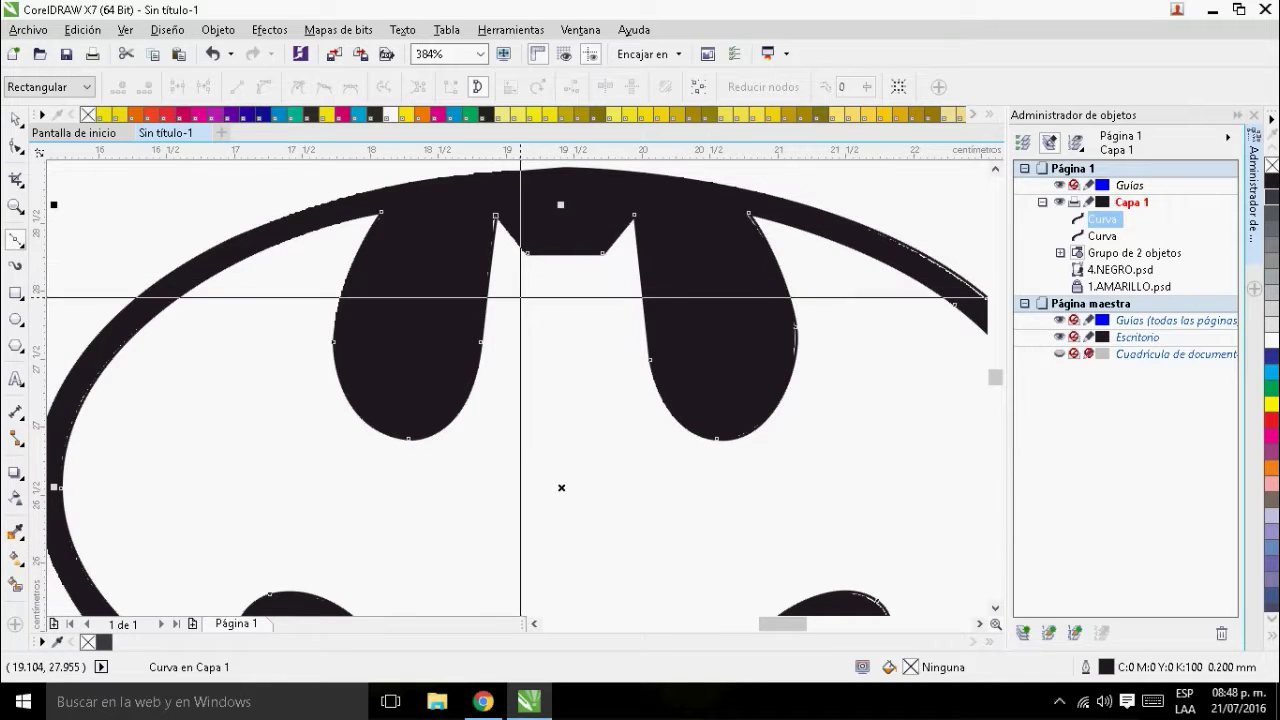
- Unlock the yellow logo bitmap 1.AMARILLO.psd and move it to the right, clear of the traced curves
{"action": "scroll", "coordinate": [610, 269], "scroll_direction": "down", "scroll_amount": 5}
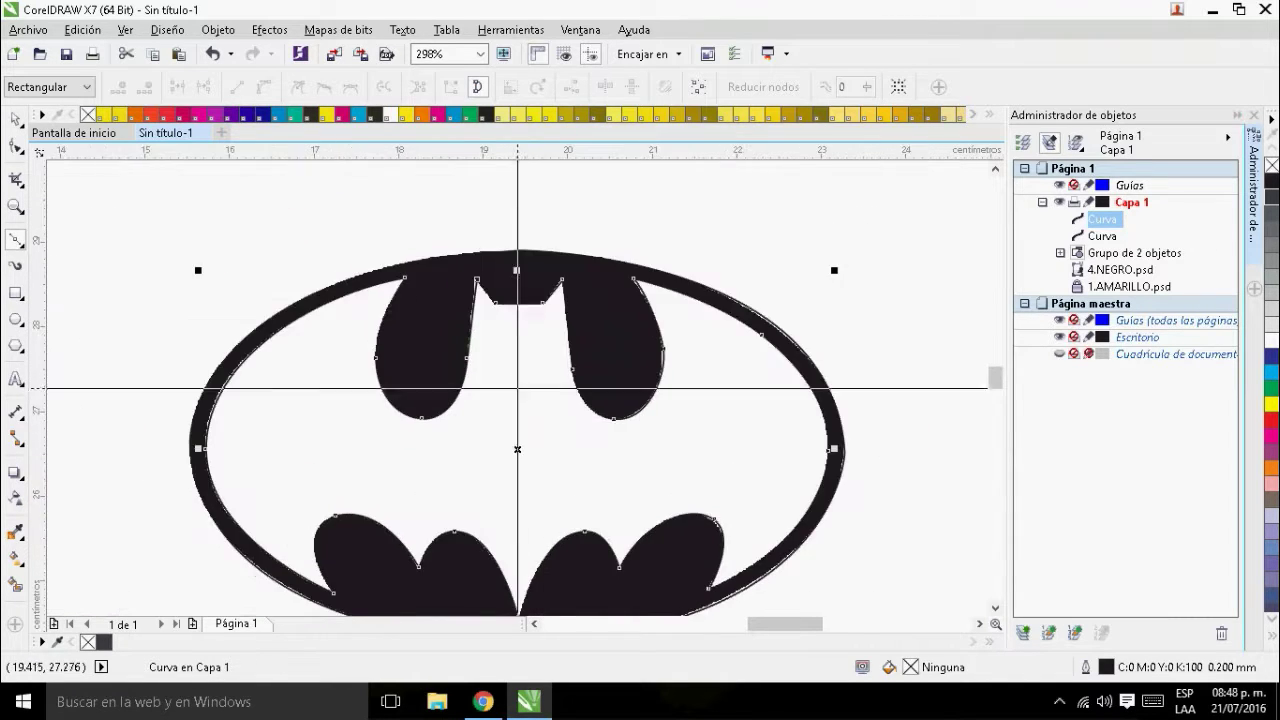
{"action": "left_click", "coordinate": [496, 252]}
{"action": "key", "text": "ctrl+z"}
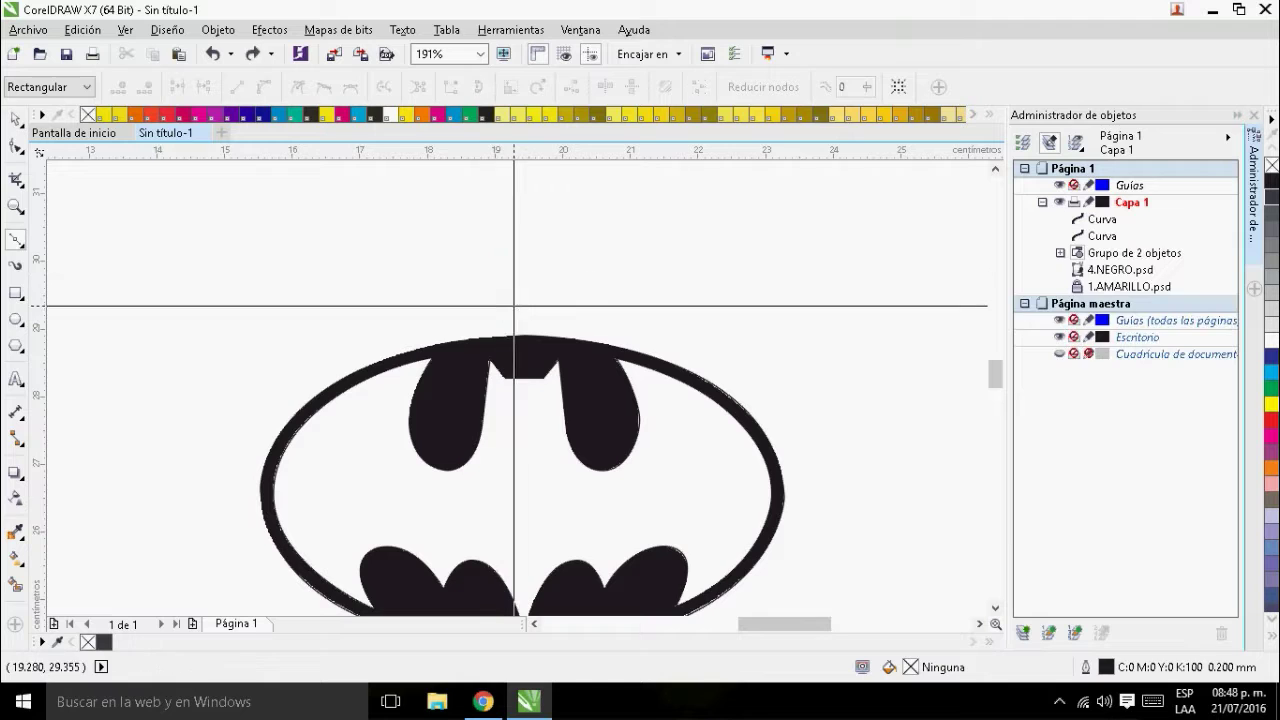
{"action": "key", "text": "space"}
{"action": "scroll", "coordinate": [580, 430], "scroll_direction": "down", "scroll_amount": 3}
{"action": "right_click", "coordinate": [588, 508]}
{"action": "left_click", "coordinate": [650, 524]}
{"action": "scroll", "coordinate": [540, 380], "scroll_direction": "down", "scroll_amount": 2}
{"action": "scroll", "coordinate": [505, 360], "scroll_direction": "down", "scroll_amount": 2}
{"action": "left_click_drag", "start_coordinate": [551, 457], "coordinate": [793, 466]}
- Combine the two traced curves into one yellow-filled shape and centre the dark logo group over it
{"action": "left_click_drag", "start_coordinate": [380, 322], "coordinate": [582, 486]}
{"action": "key", "text": "ctrl+l"}
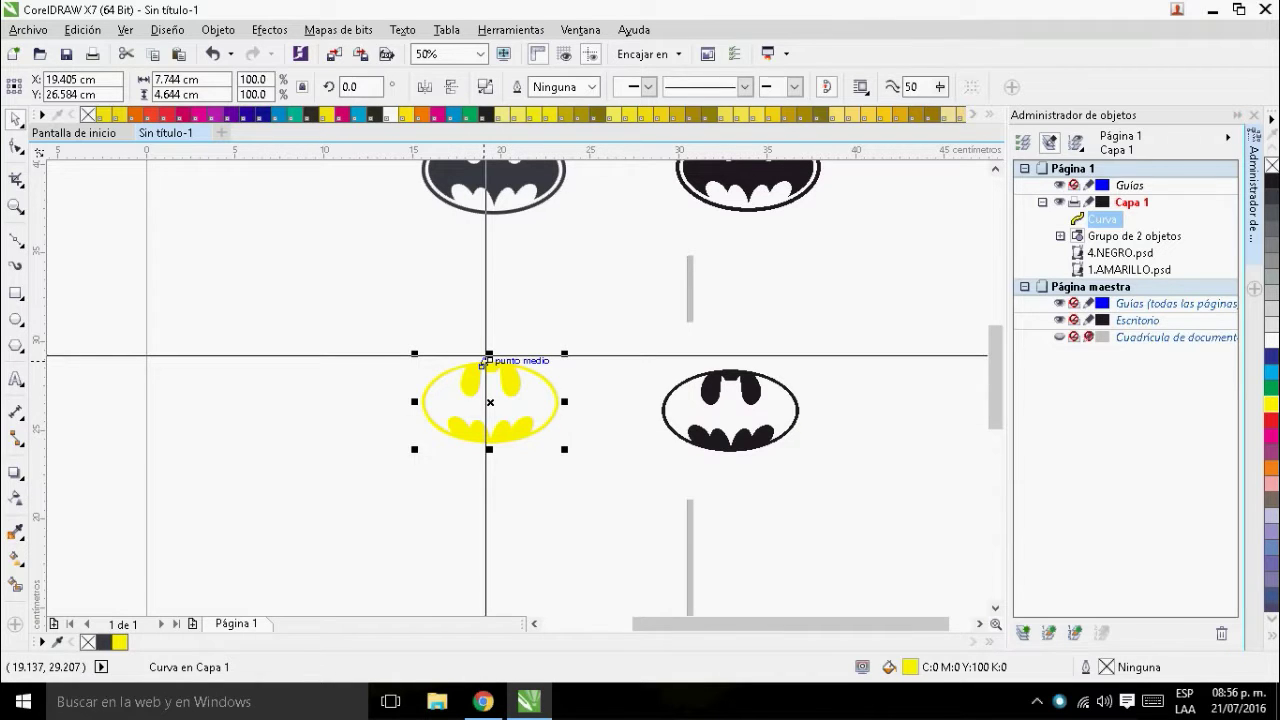
{"action": "left_click", "coordinate": [497, 180]}
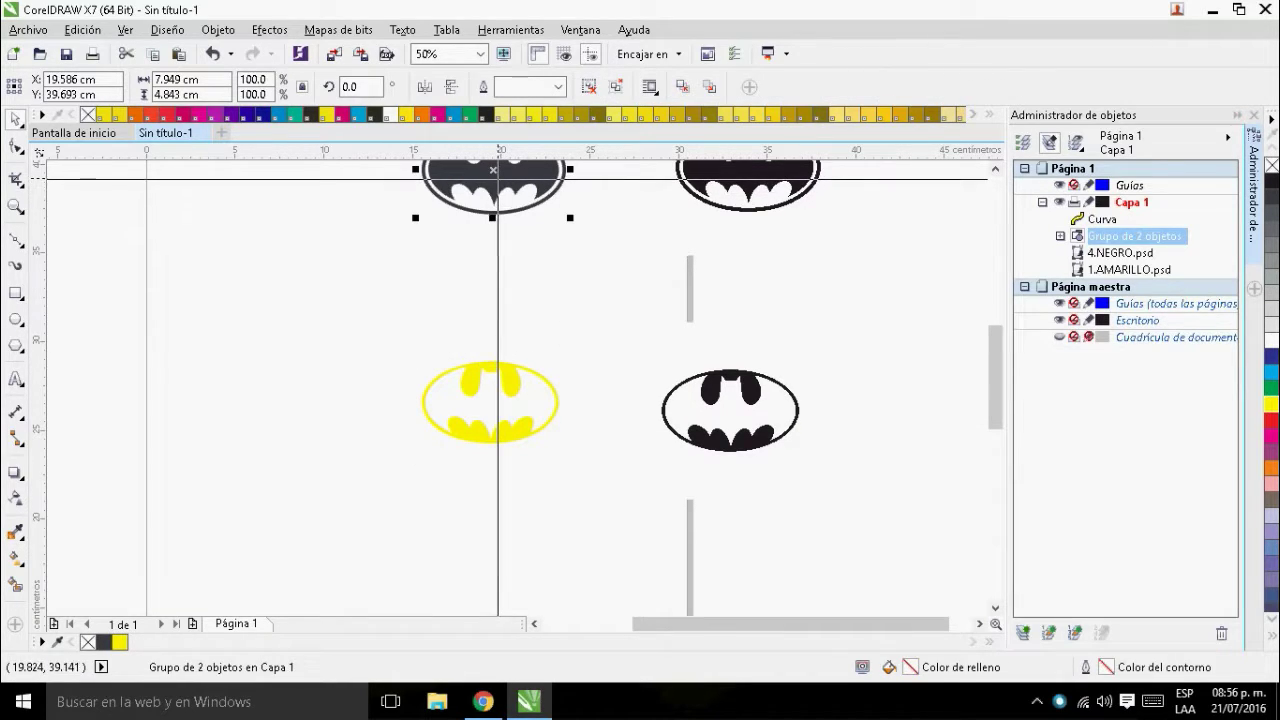
{"action": "left_click_drag", "start_coordinate": [492, 170], "coordinate": [490, 402]}
{"action": "scroll", "coordinate": [493, 489], "scroll_direction": "up", "scroll_amount": 5}
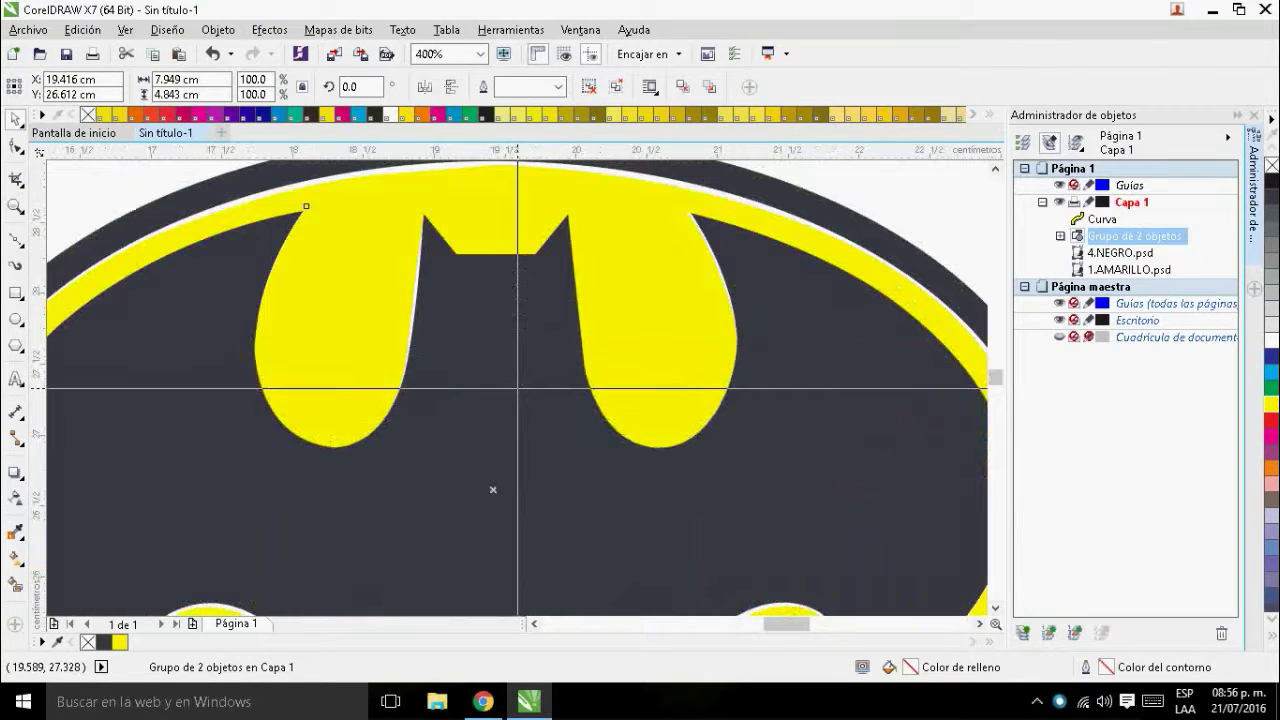
{"action": "scroll", "coordinate": [517, 388], "scroll_direction": "down", "scroll_amount": 2}
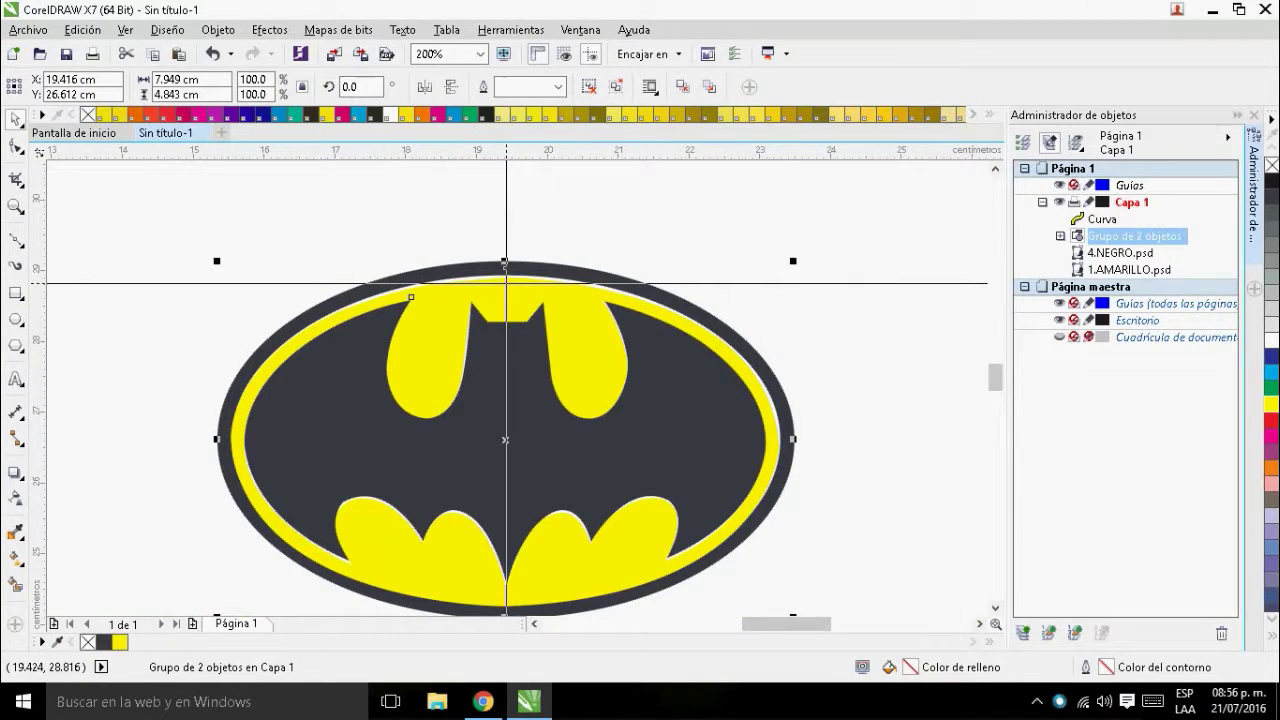
- Give the yellow curve a matching yellow outline 0.75 mm wide to cover the gaps beside the dark shapes
{"action": "scroll", "coordinate": [517, 380], "scroll_direction": "up", "scroll_amount": 3}
{"action": "left_click", "coordinate": [515, 410]}
{"action": "scroll", "coordinate": [515, 410], "scroll_direction": "down", "scroll_amount": 6}
{"action": "scroll", "coordinate": [508, 398], "scroll_direction": "up", "scroll_amount": 2}
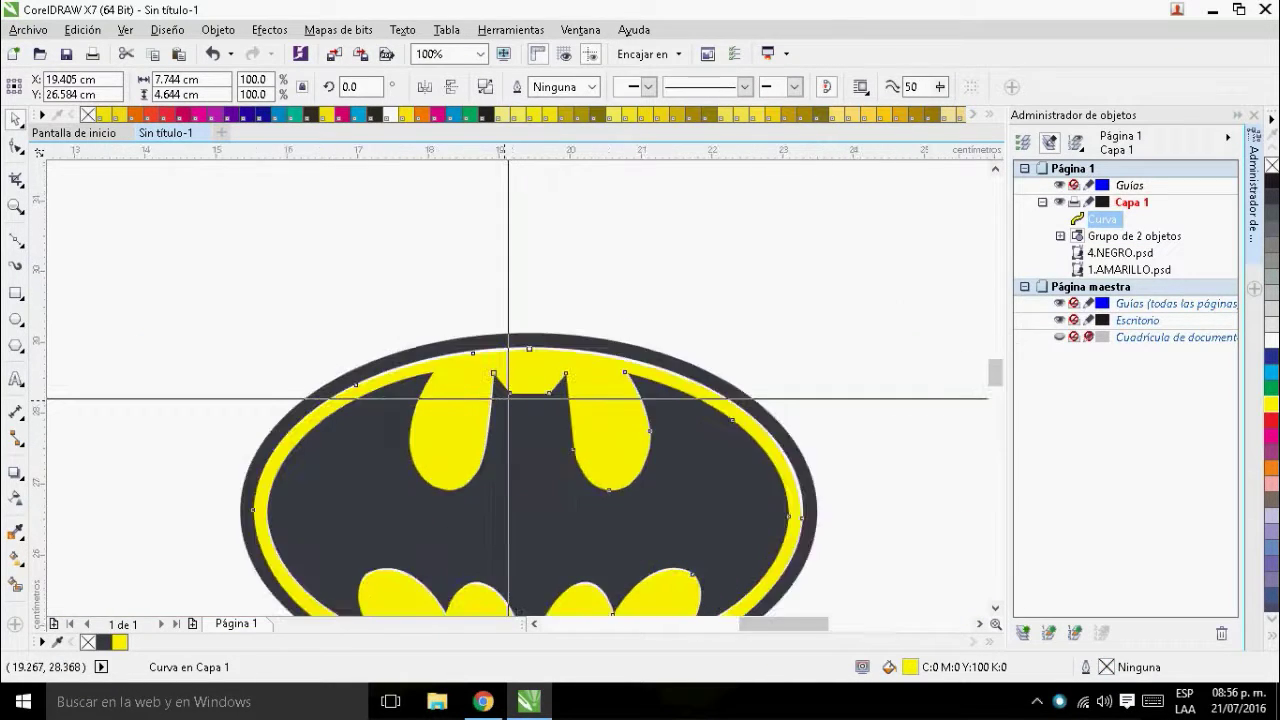
{"action": "scroll", "coordinate": [508, 398], "scroll_direction": "up", "scroll_amount": 2}
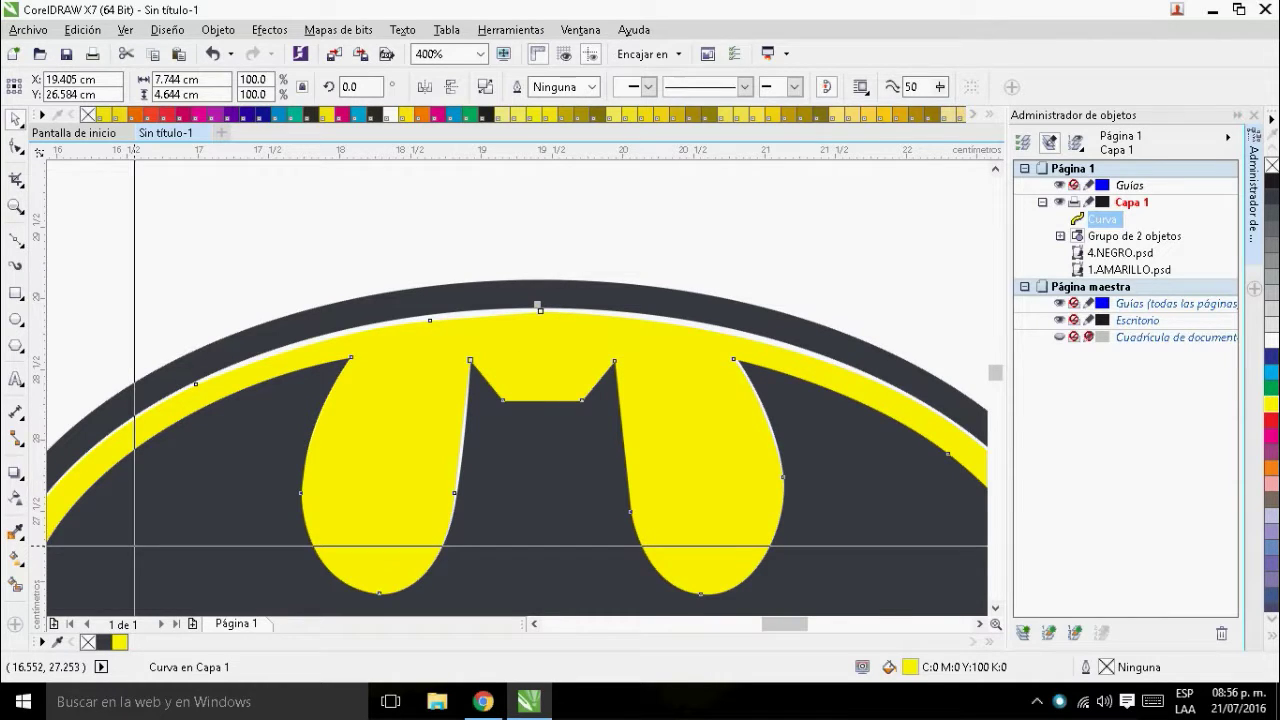
{"action": "right_click", "coordinate": [121, 644]}
{"action": "left_click", "coordinate": [592, 87]}
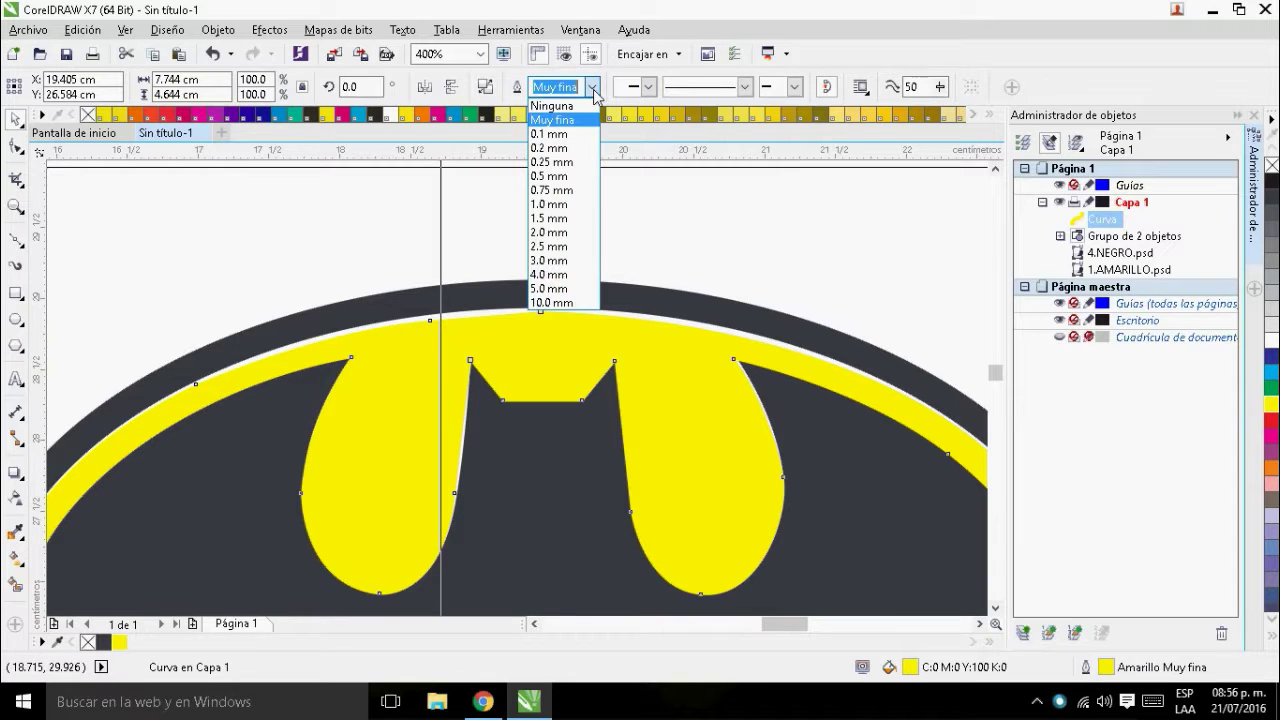
{"action": "left_click", "coordinate": [557, 190]}
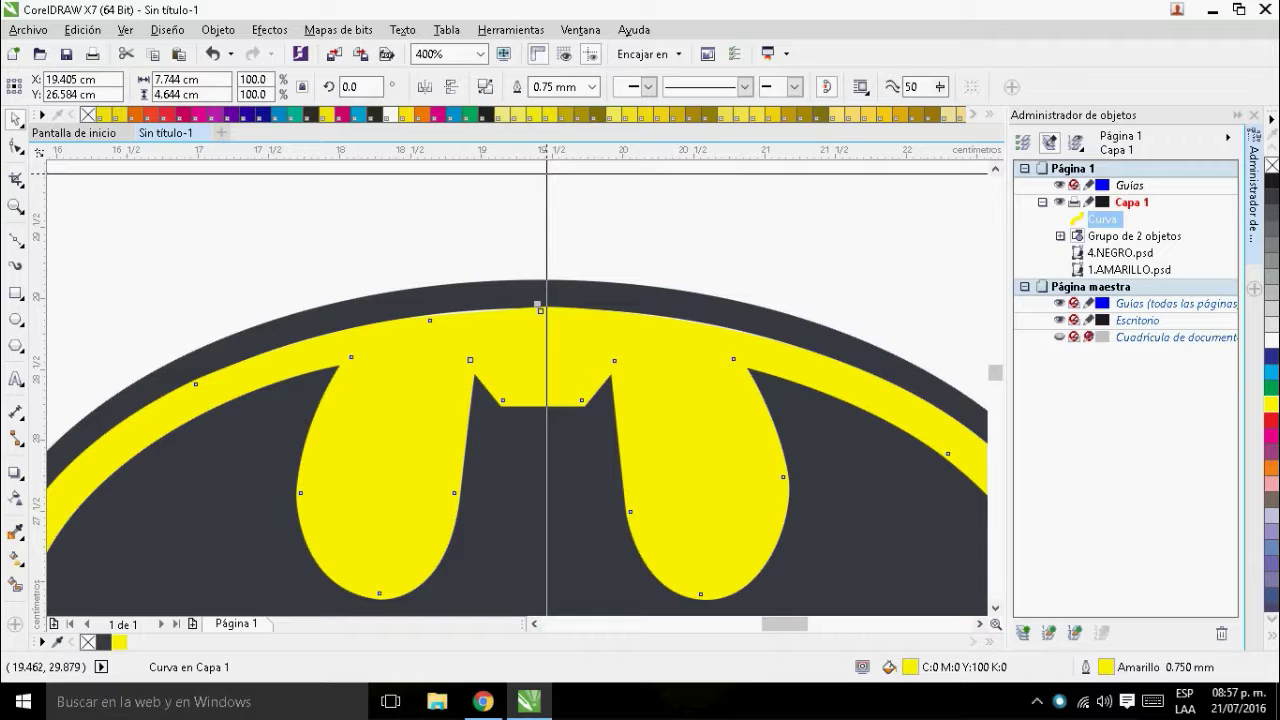
- Send the yellow curve behind all other objects and set its outline width to 1.0 mm
{"action": "key", "text": "shift+Page_Down"}
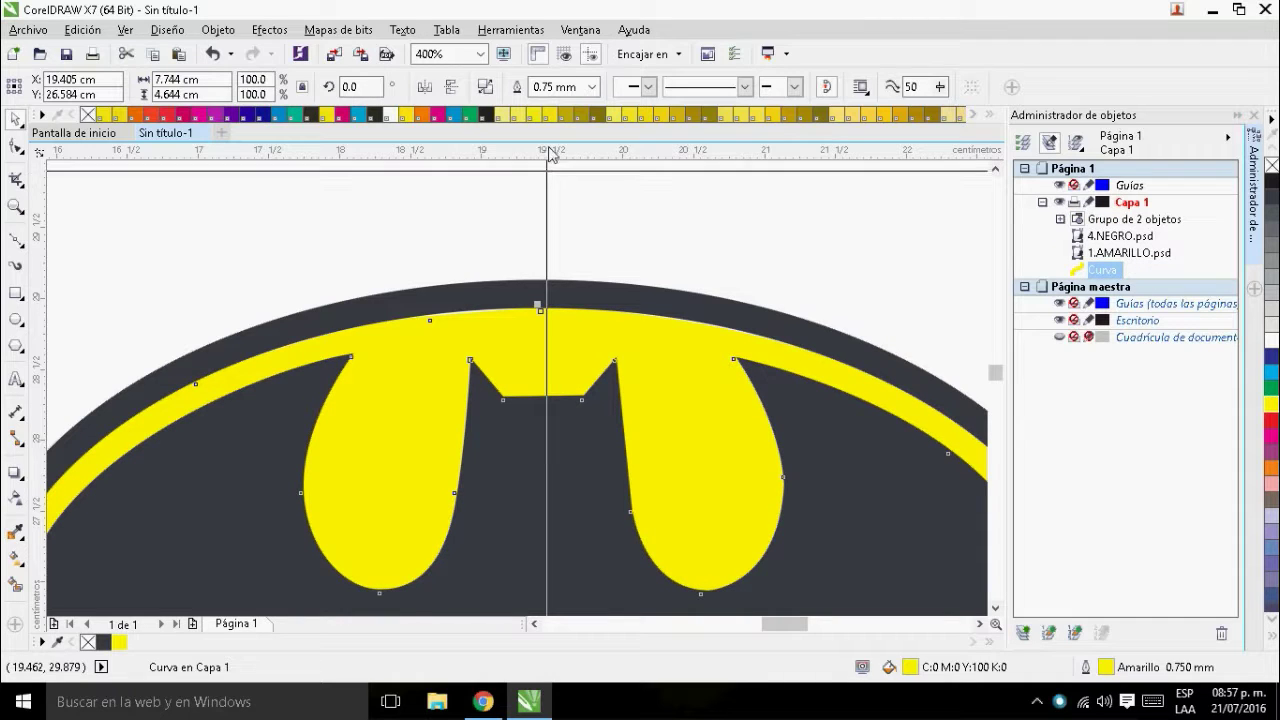
{"action": "left_click", "coordinate": [592, 88]}
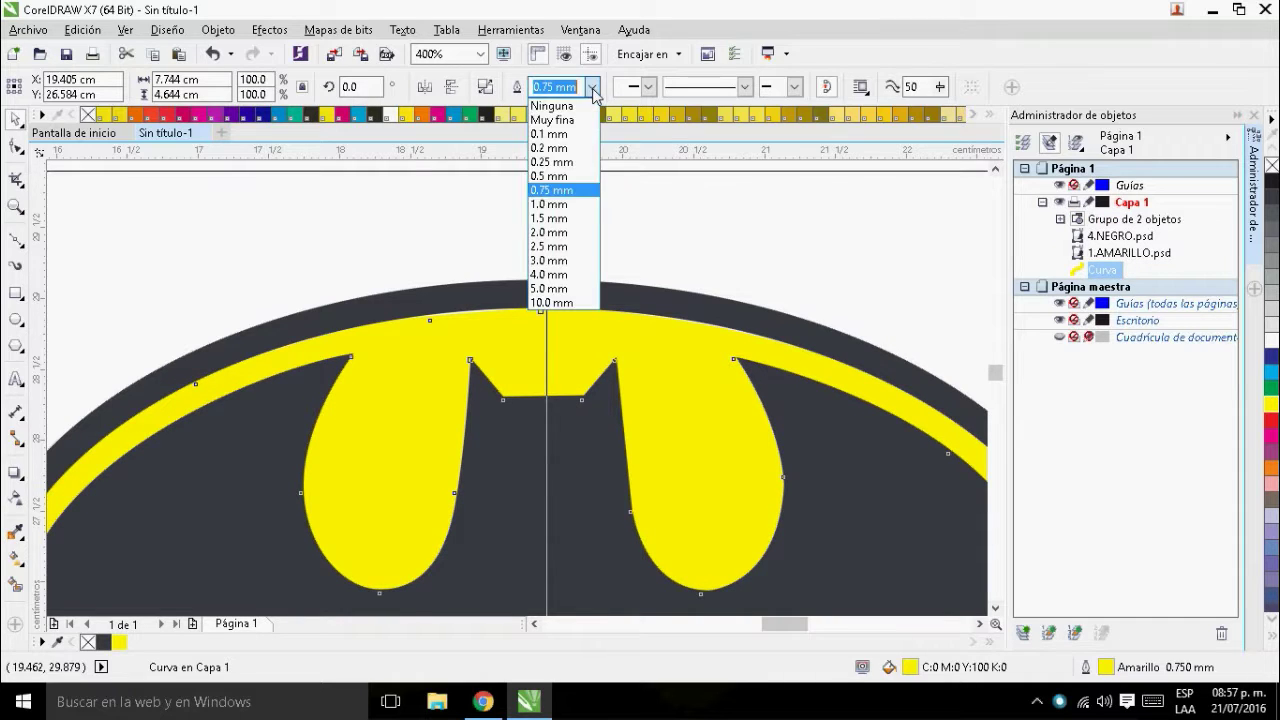
{"action": "left_click", "coordinate": [577, 207]}
- Examine the assembled logo's edges for gaps between the yellow shape and the dark bat and ring
{"action": "scroll", "coordinate": [514, 390], "scroll_direction": "down", "scroll_amount": 2}
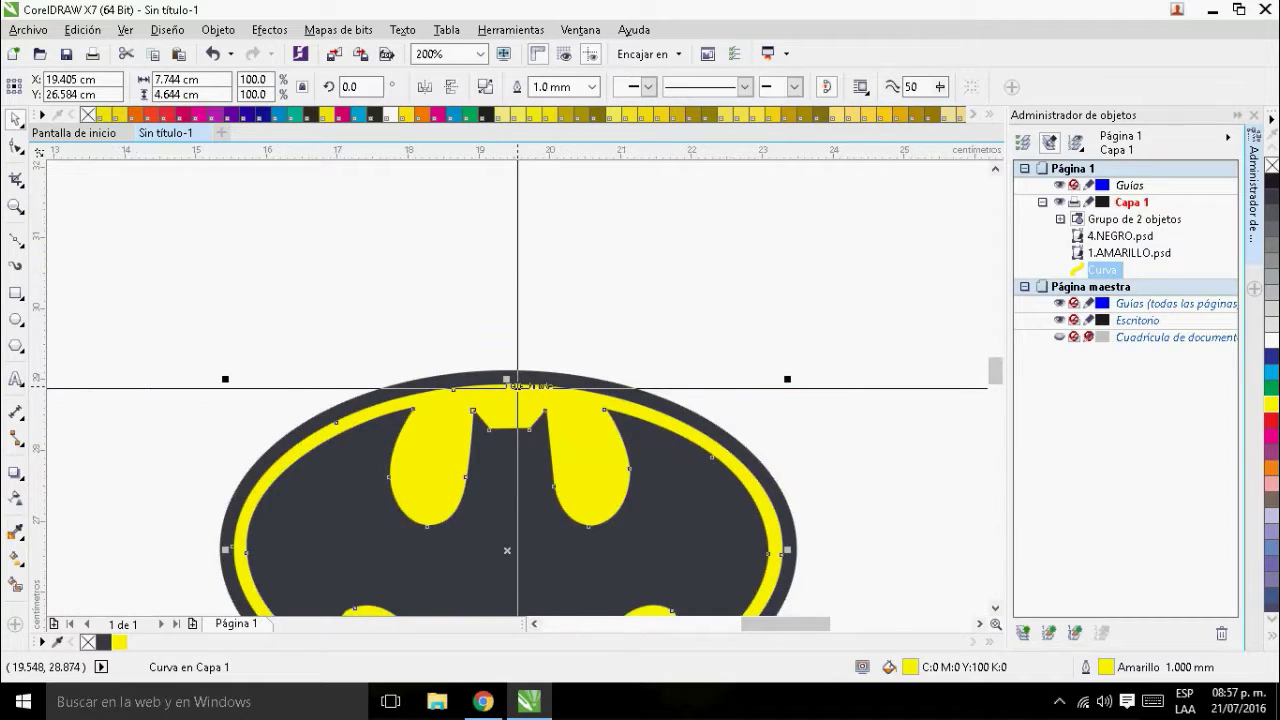
{"action": "scroll", "coordinate": [517, 387], "scroll_direction": "down", "scroll_amount": 2}
{"action": "scroll", "coordinate": [508, 465], "scroll_direction": "up", "scroll_amount": 2}
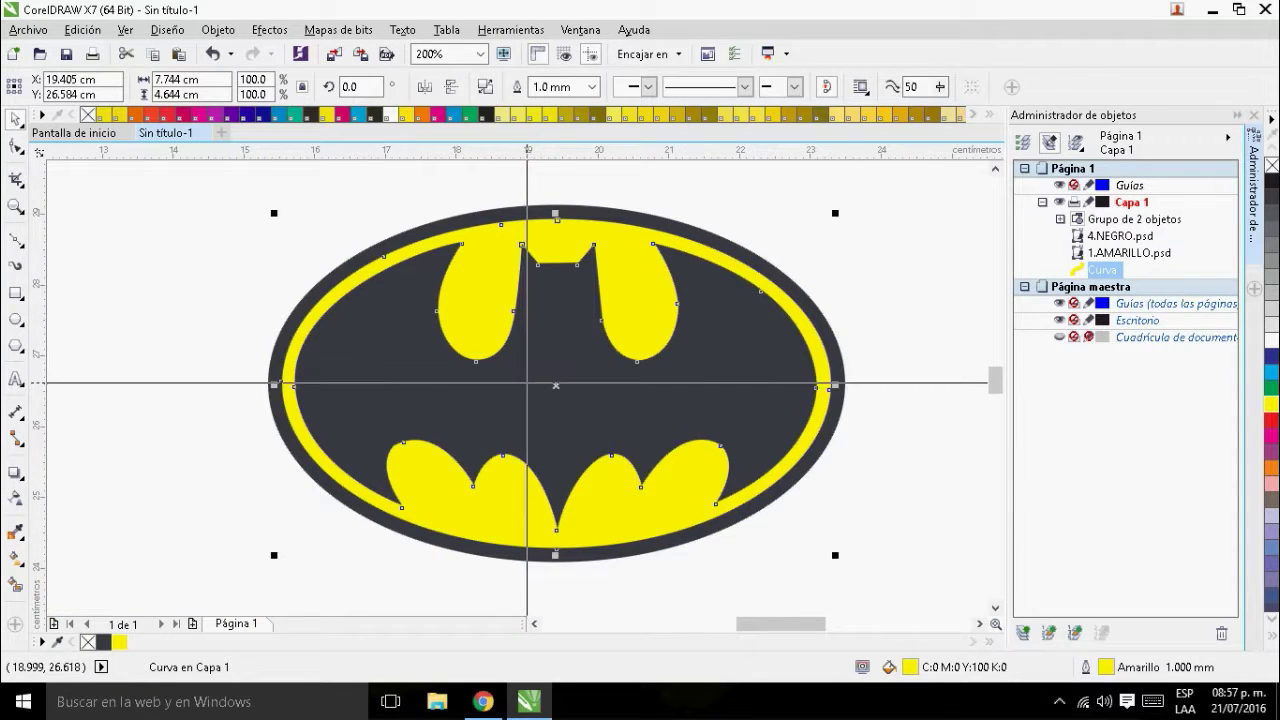
{"action": "scroll", "coordinate": [528, 381], "scroll_direction": "up", "scroll_amount": 2}
{"action": "scroll", "coordinate": [522, 385], "scroll_direction": "down", "scroll_amount": 2}
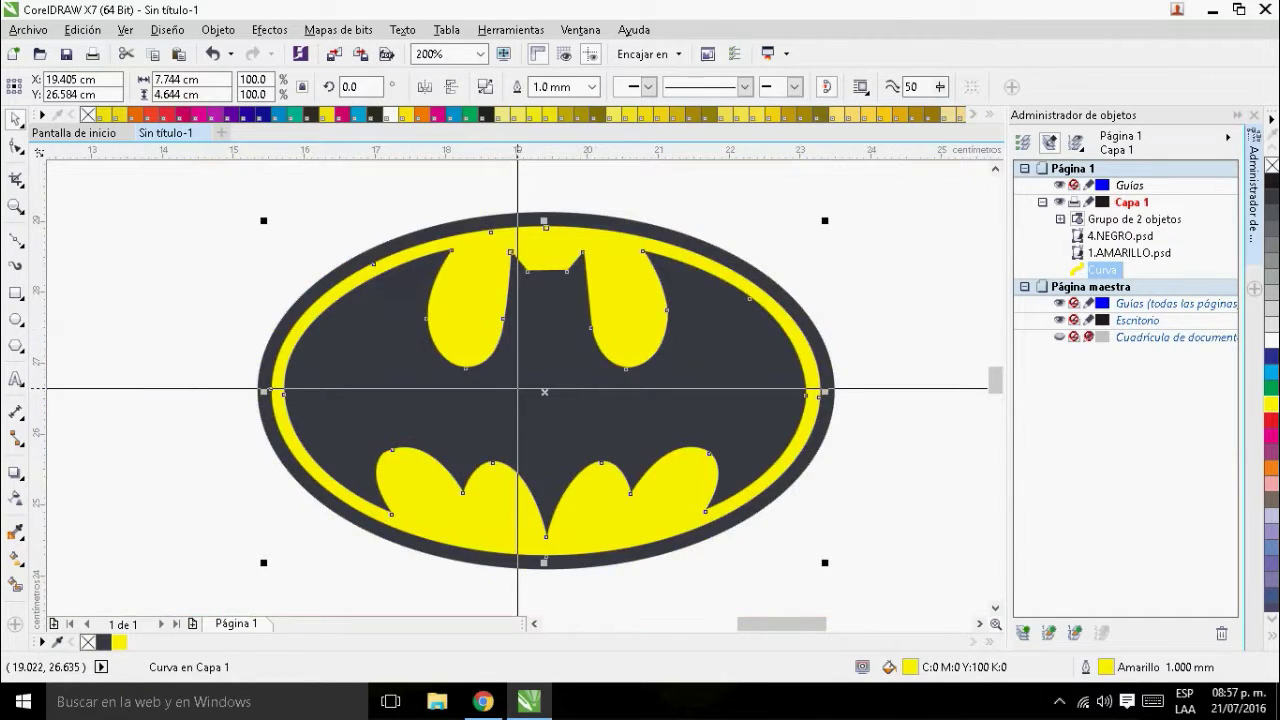
{"action": "left_click", "coordinate": [895, 323]}
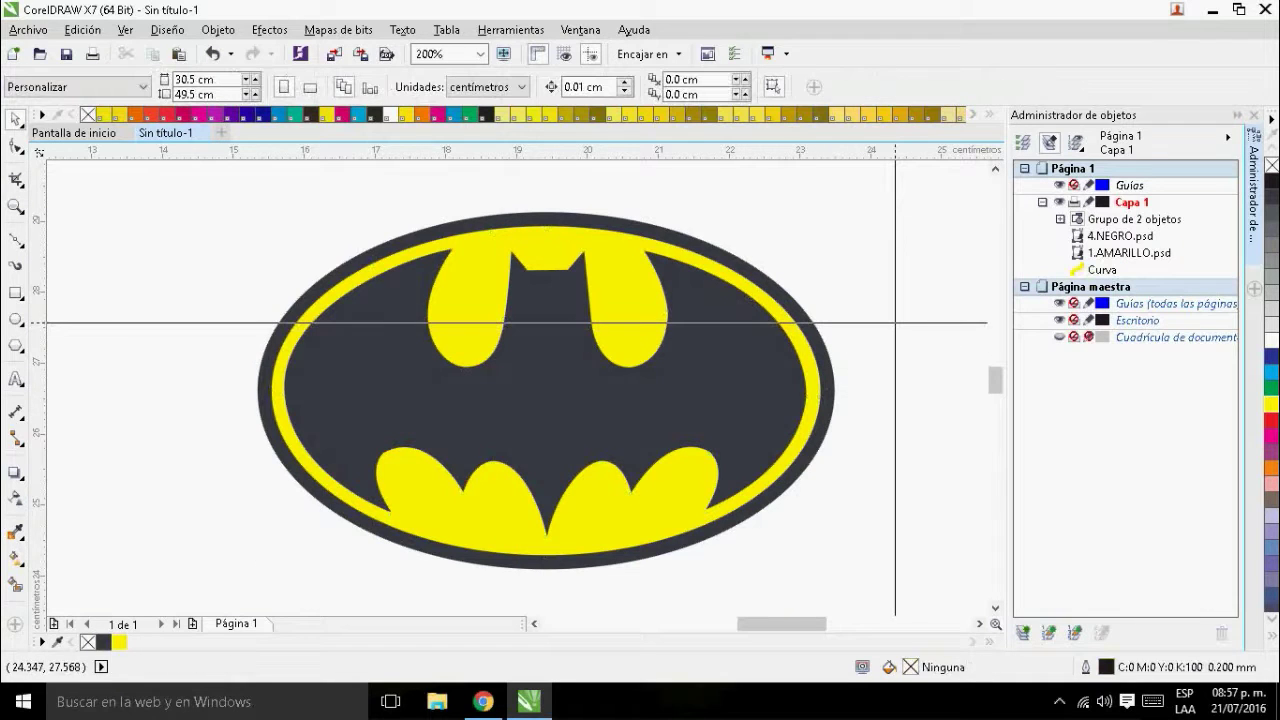
{"action": "scroll", "coordinate": [607, 468], "scroll_direction": "up", "scroll_amount": 2}
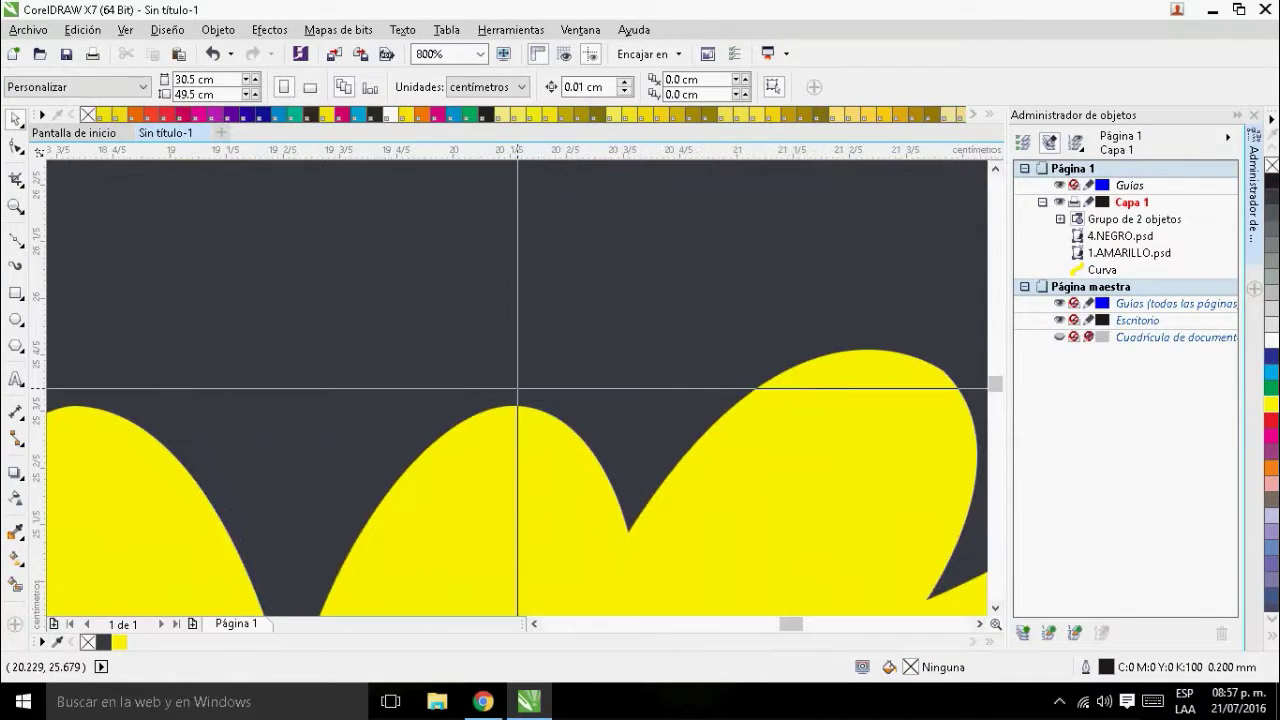
{"action": "scroll", "coordinate": [517, 388], "scroll_direction": "down", "scroll_amount": 3}
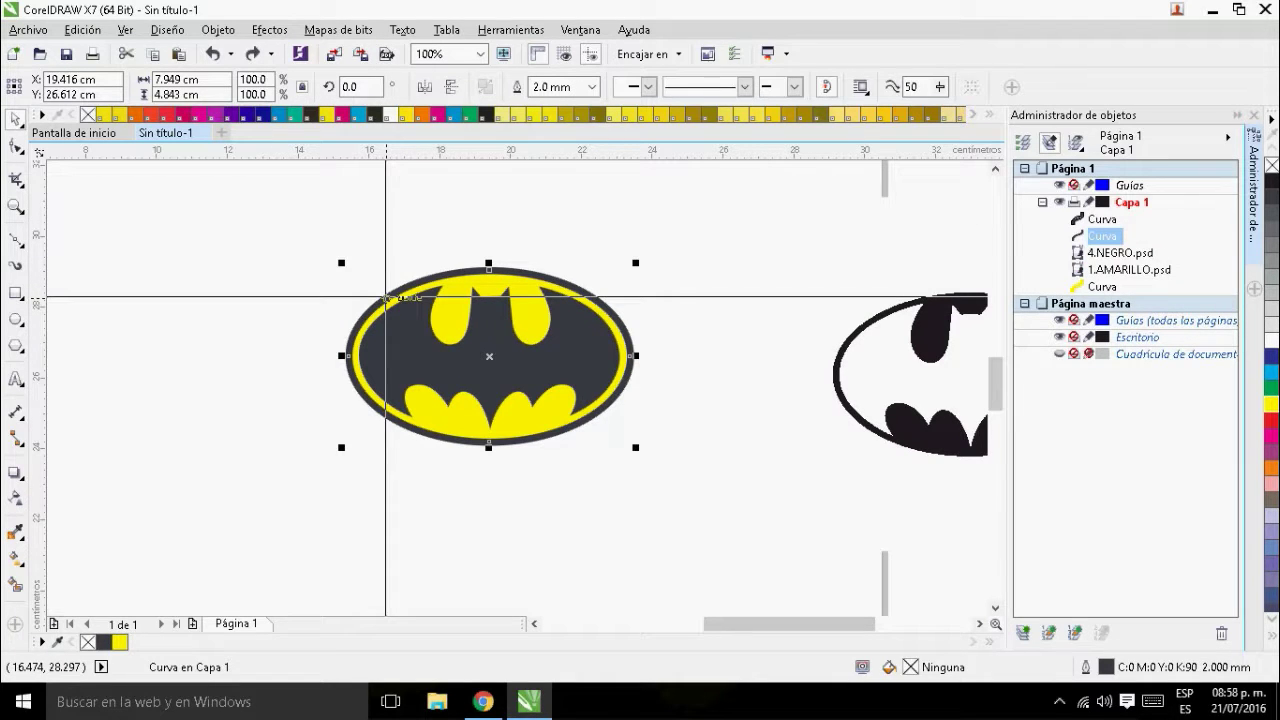
- Convert the outlines of the dark outer ring and the yellow curve into objects
{"action": "key", "text": "ctrl+shift+q"}
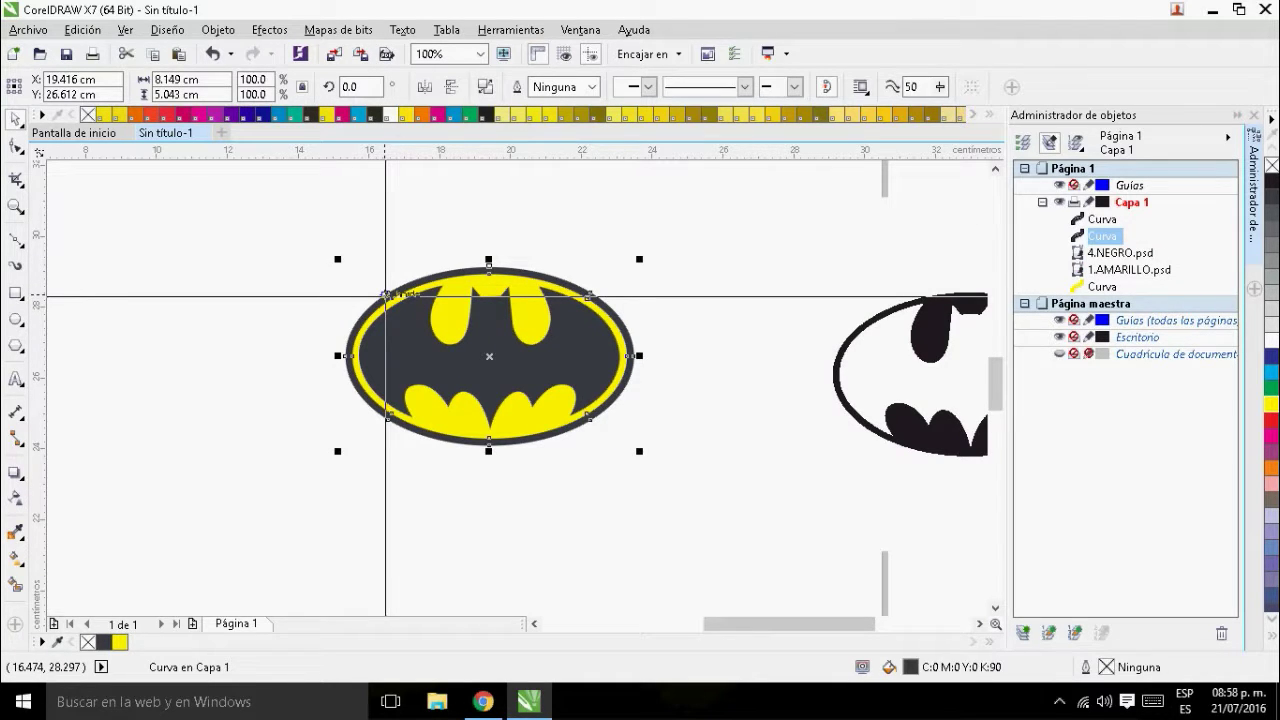
{"action": "left_click", "coordinate": [172, 246]}
{"action": "left_click", "coordinate": [393, 340]}
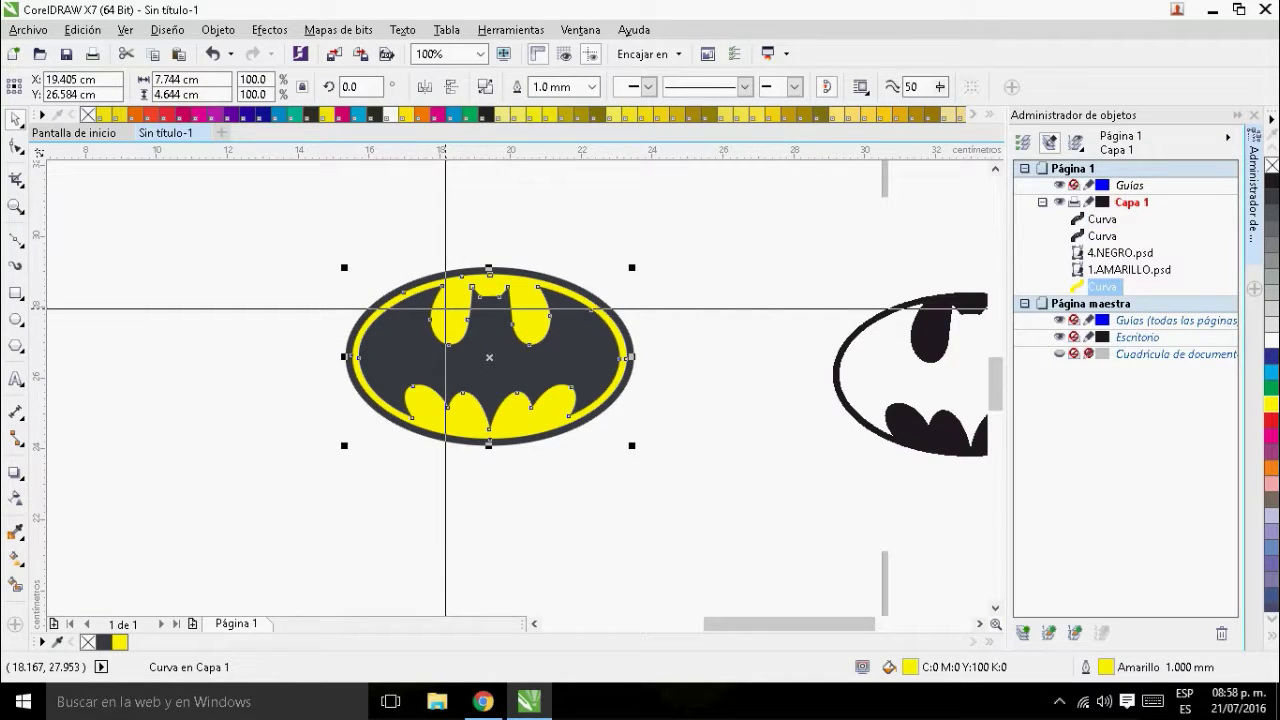
{"action": "key", "text": "ctrl+shift+q"}
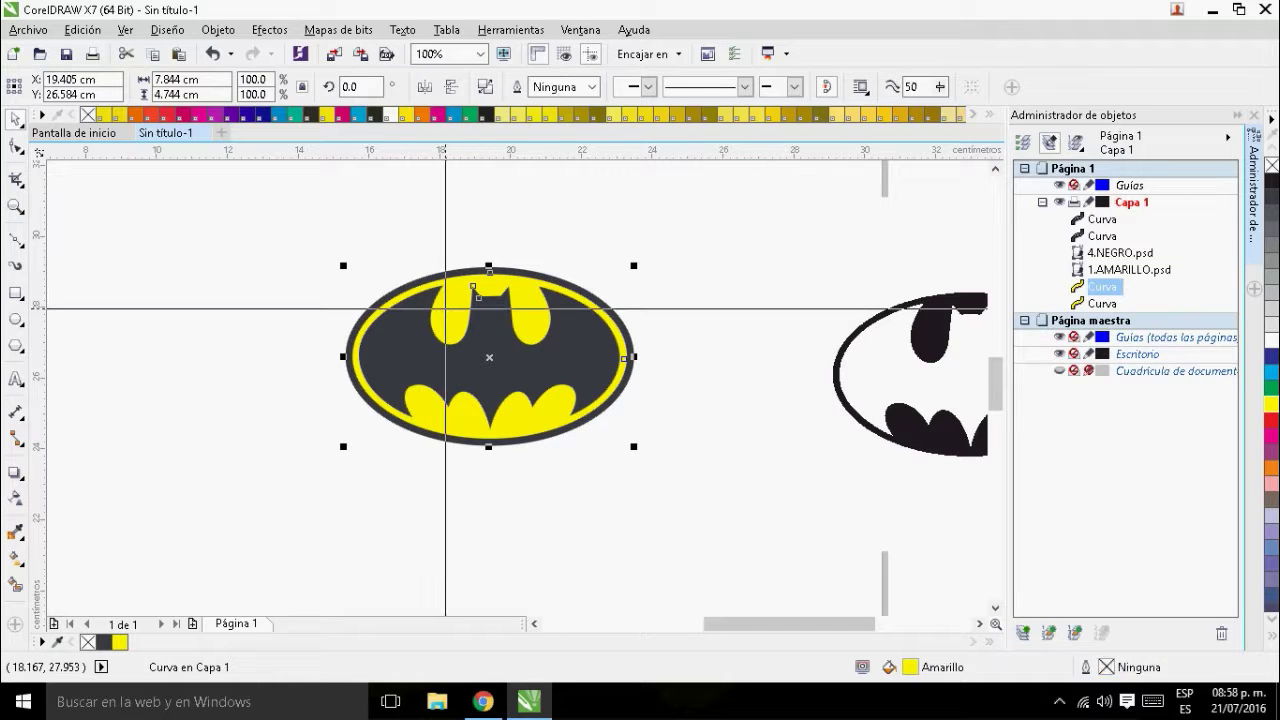
{"action": "left_click", "coordinate": [267, 278]}
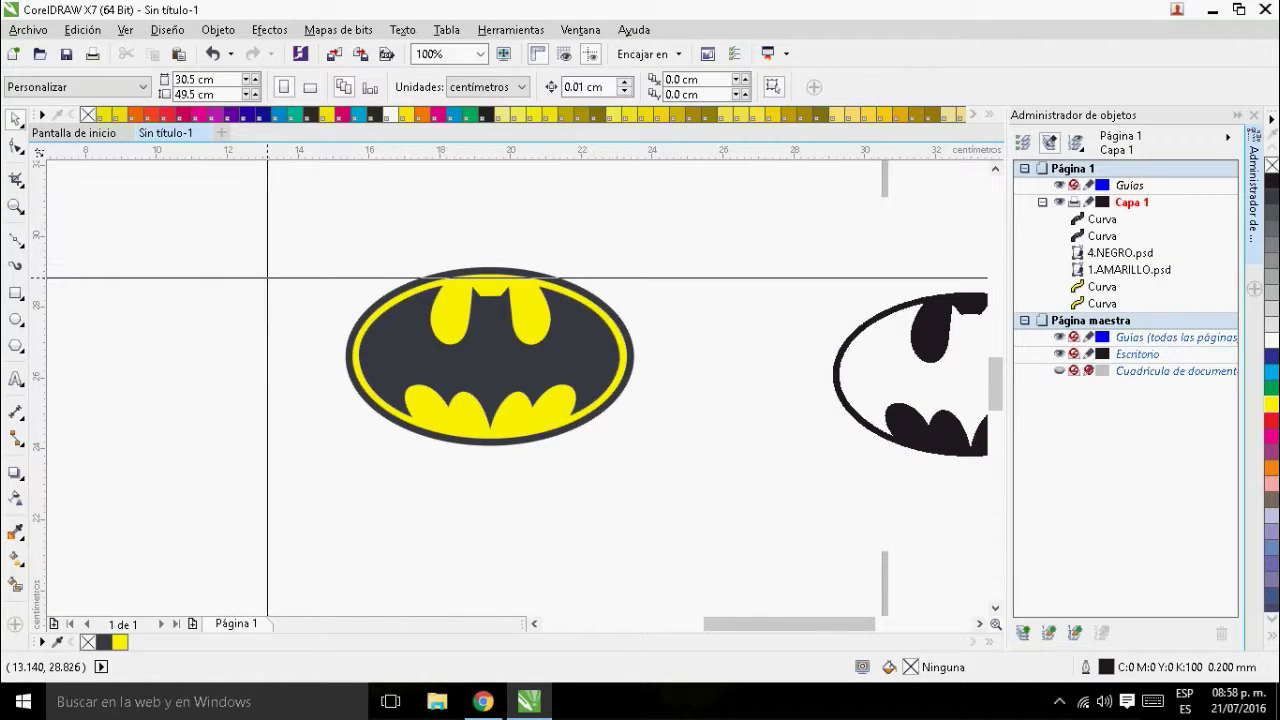
- Combine the yellow curve with its converted outline object, undo the combination, and group the two instead
{"action": "left_click", "coordinate": [1122, 287]}
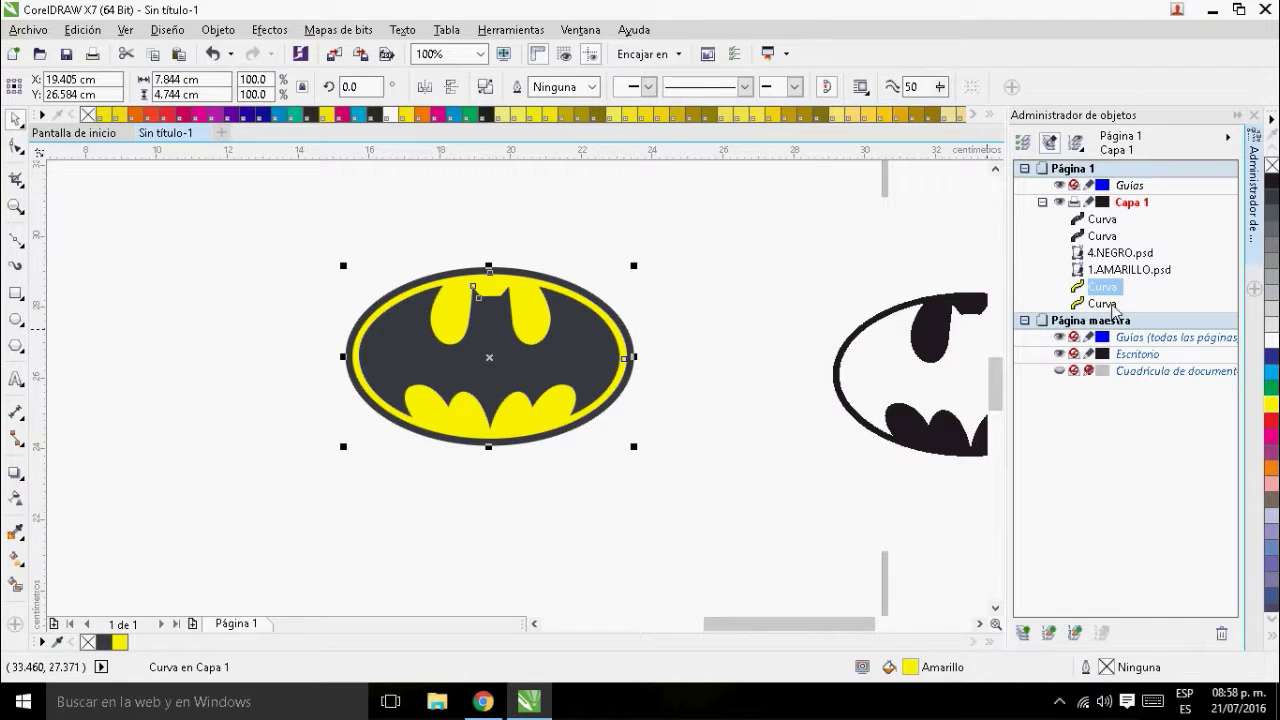
{"action": "left_click", "coordinate": [1103, 304], "text": "shift"}
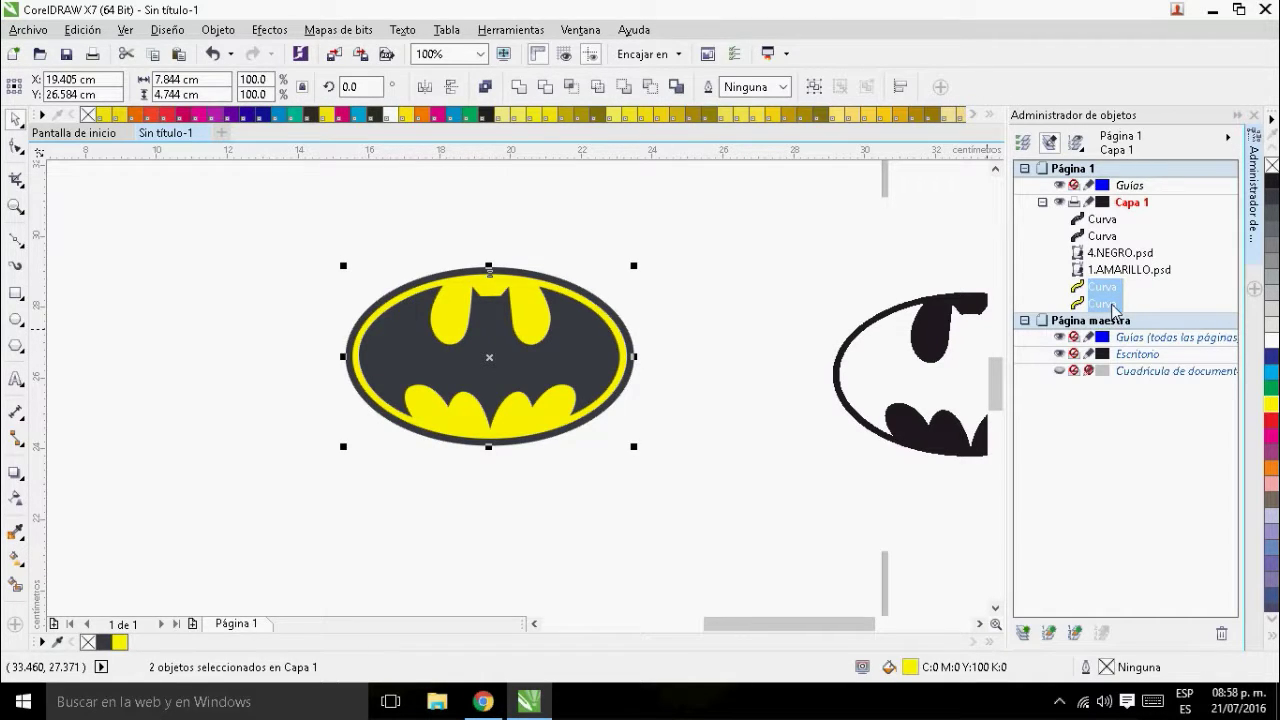
{"action": "key", "text": "ctrl+l"}
{"action": "scroll", "coordinate": [606, 260], "scroll_direction": "up", "scroll_amount": 5}
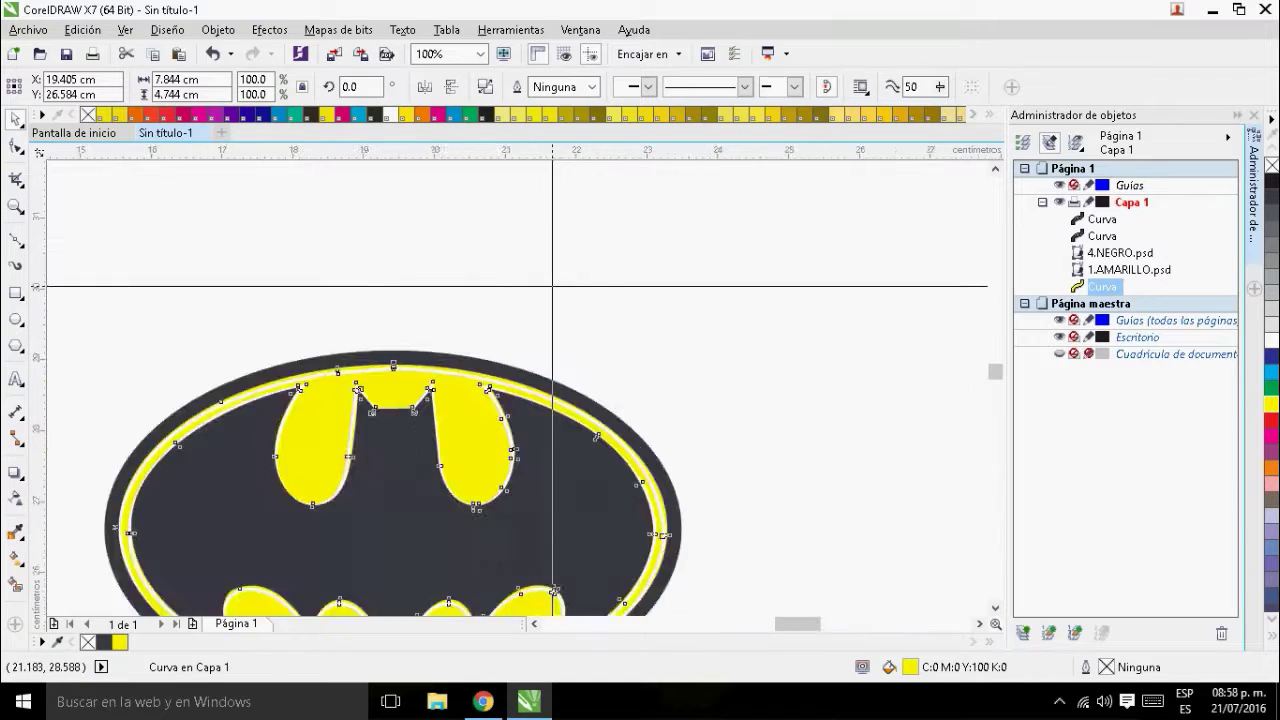
{"action": "scroll", "coordinate": [435, 449], "scroll_direction": "down", "scroll_amount": 2}
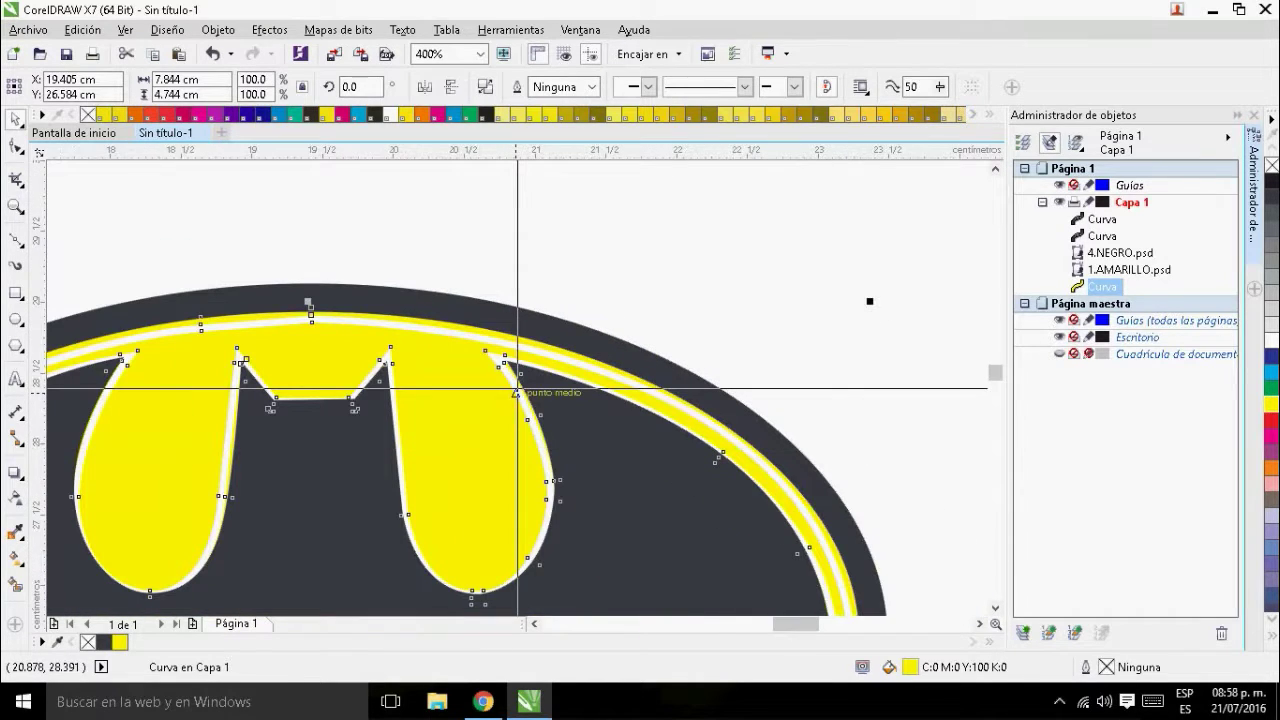
{"action": "key", "text": "ctrl+k"}
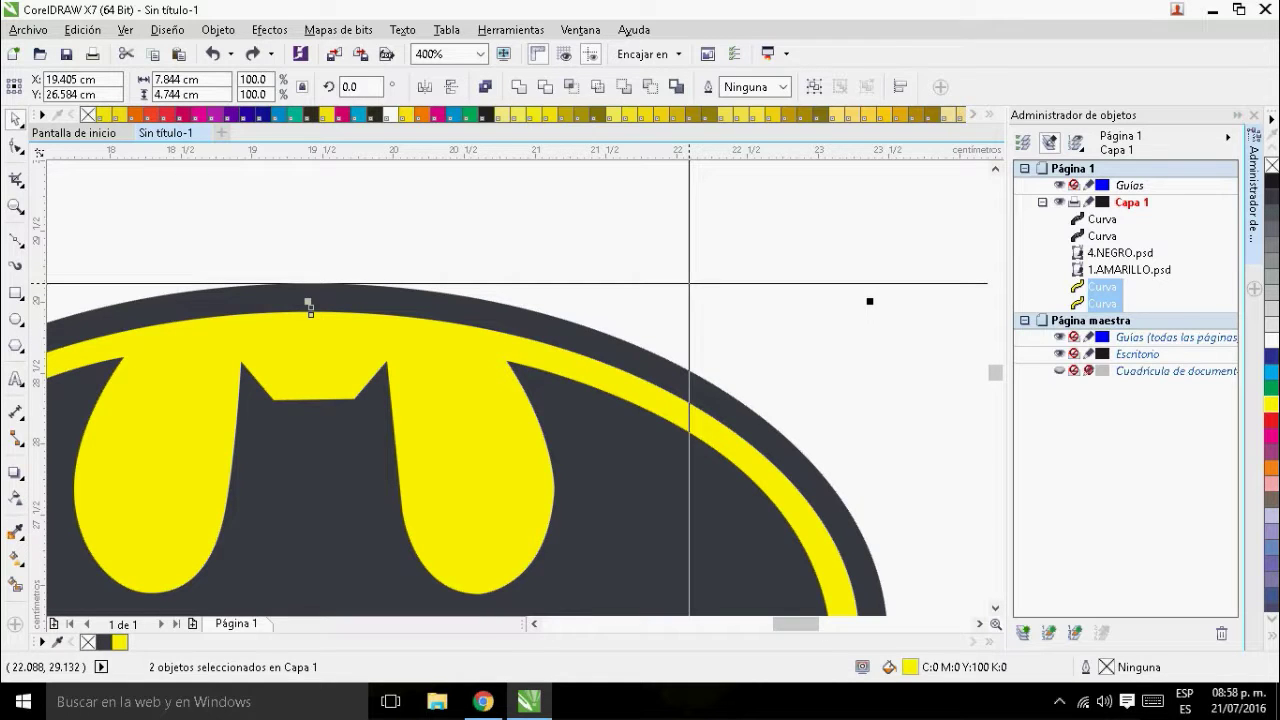
{"action": "key", "text": "ctrl+g"}
{"action": "scroll", "coordinate": [591, 306], "scroll_direction": "down", "scroll_amount": 2}
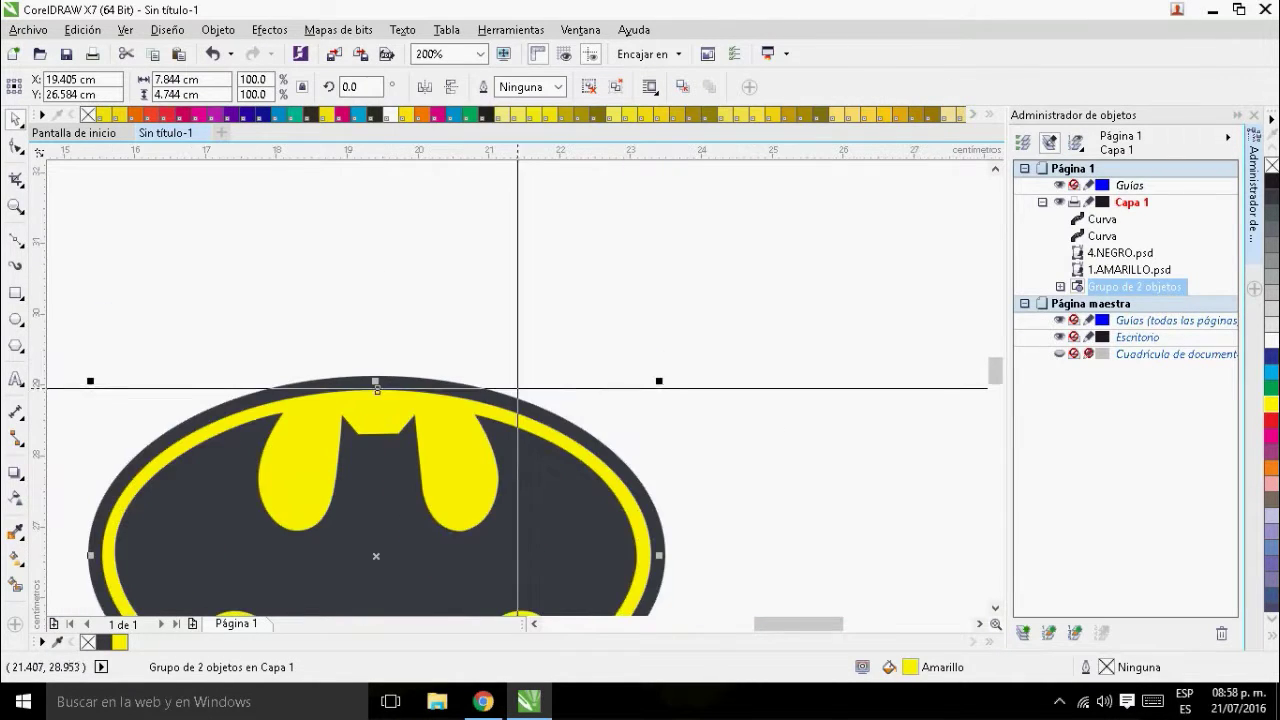
- Group the dark bat with the outer ring, and recolour the yellow group with PANTONE Yellow C
{"action": "left_click", "coordinate": [526, 545]}
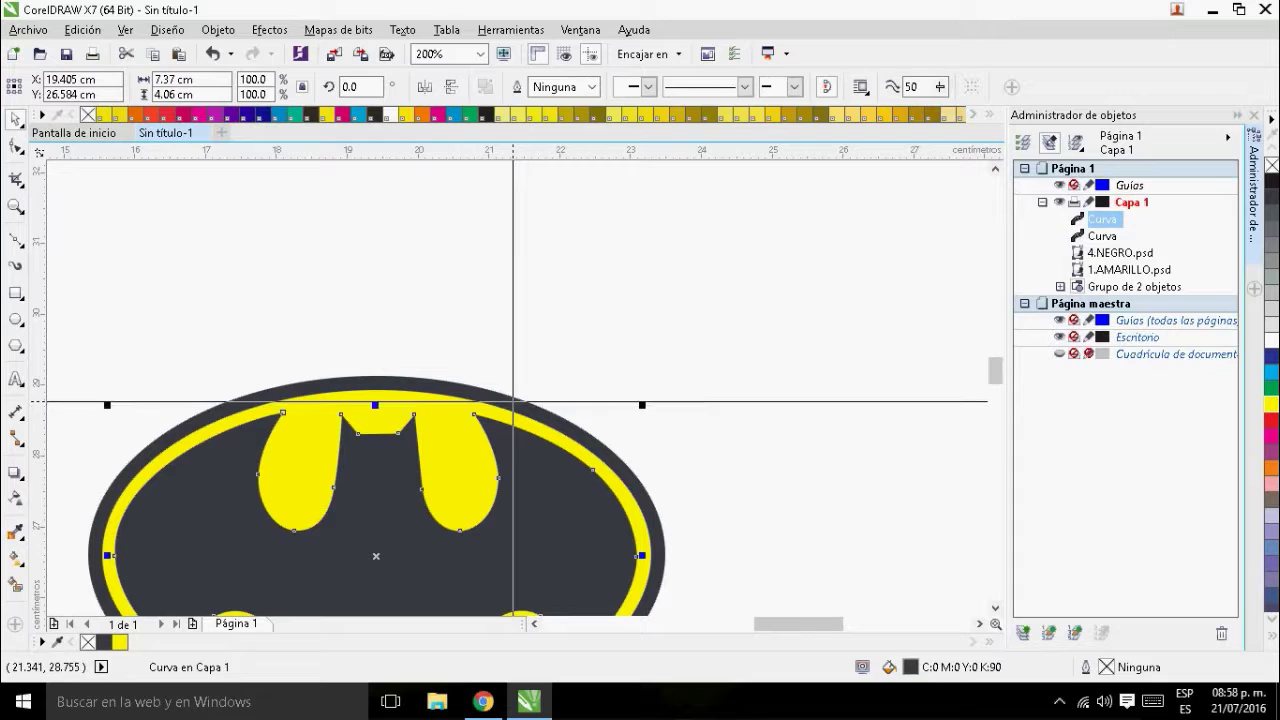
{"action": "left_click", "coordinate": [513, 401], "text": "shift"}
{"action": "key", "text": "ctrl+g"}
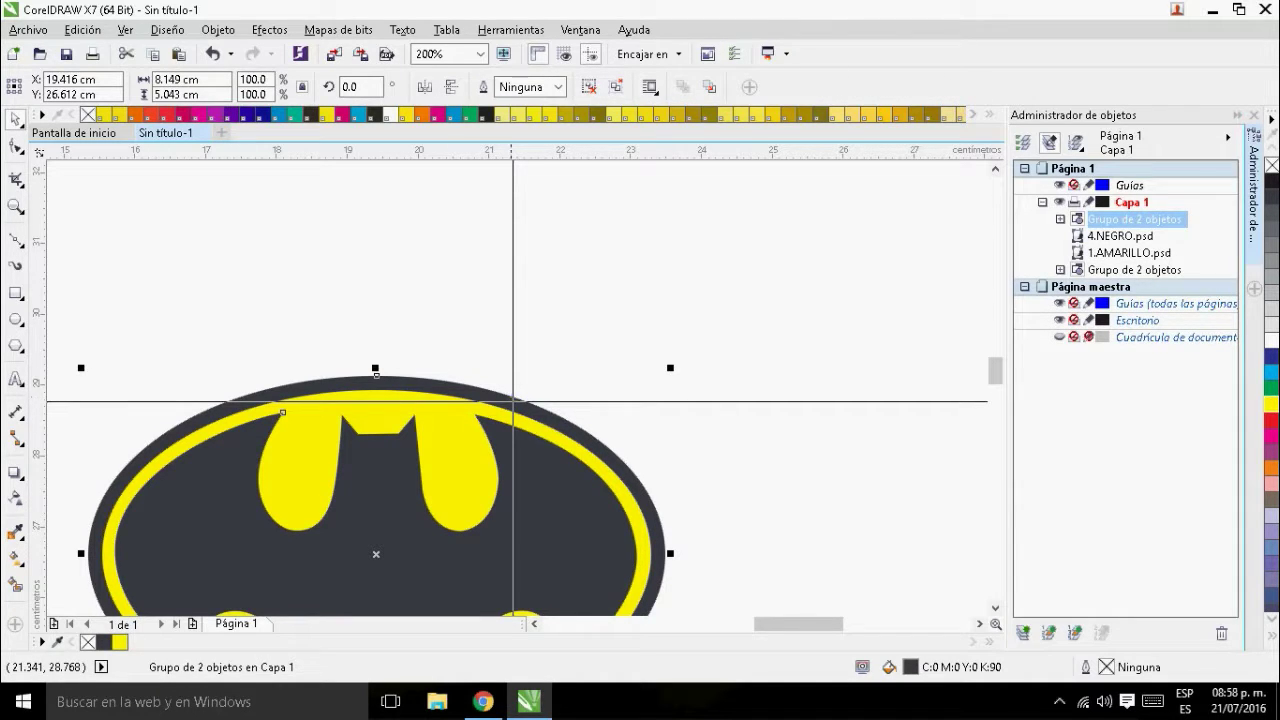
{"action": "left_click", "coordinate": [454, 469]}
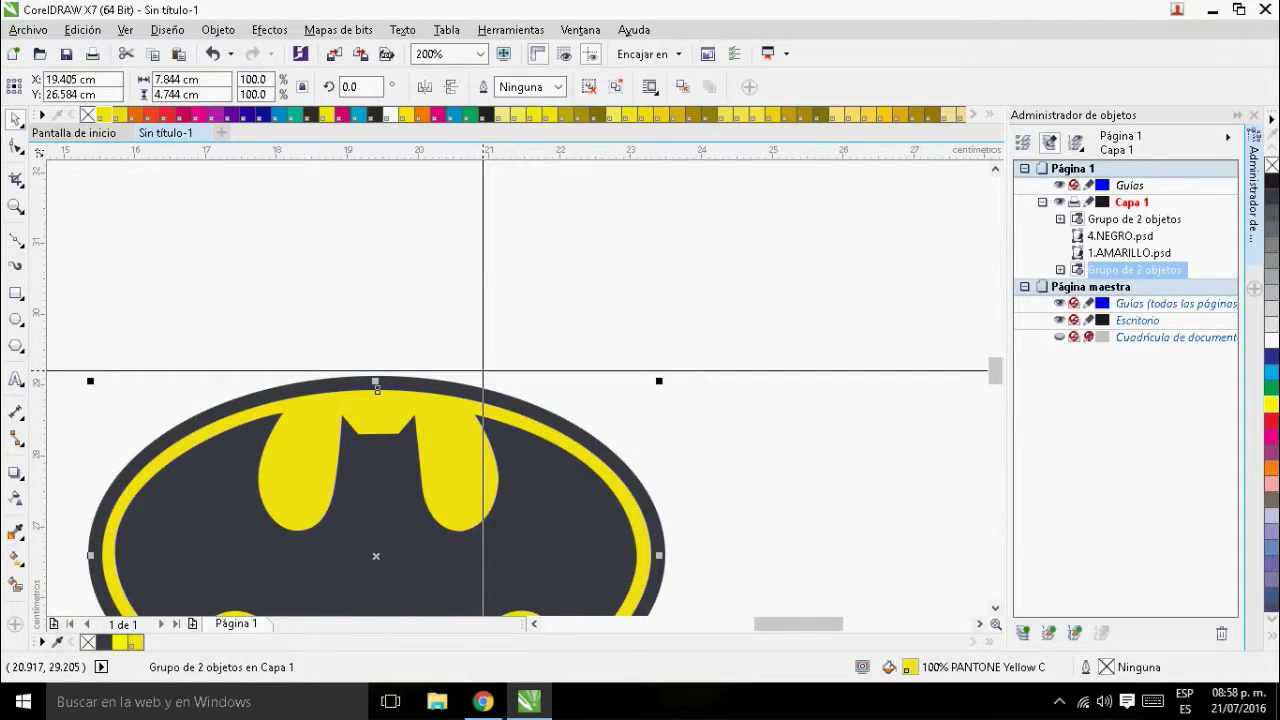
- Recolour the grouped bat and outer ring with the solid black swatch in place of the dark grey
{"action": "scroll", "coordinate": [483, 371], "scroll_direction": "down", "scroll_amount": 1}
{"action": "left_click", "coordinate": [517, 482]}
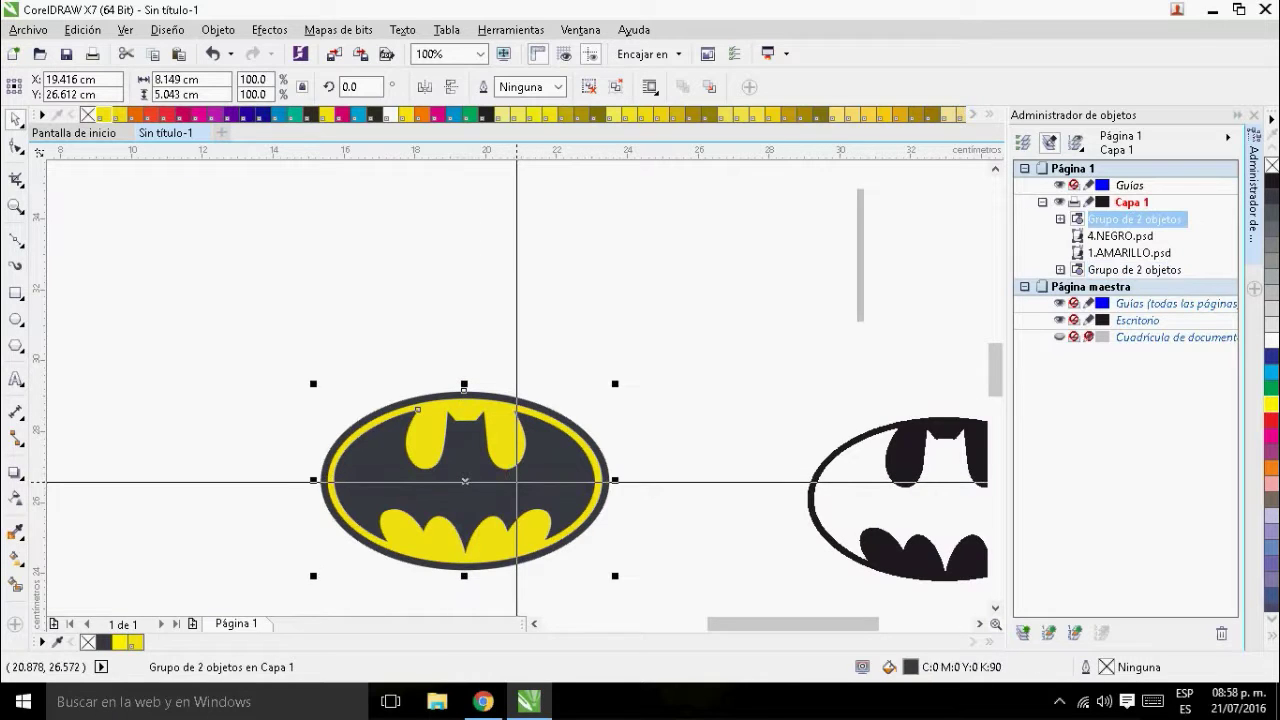
{"action": "left_click", "coordinate": [312, 115]}
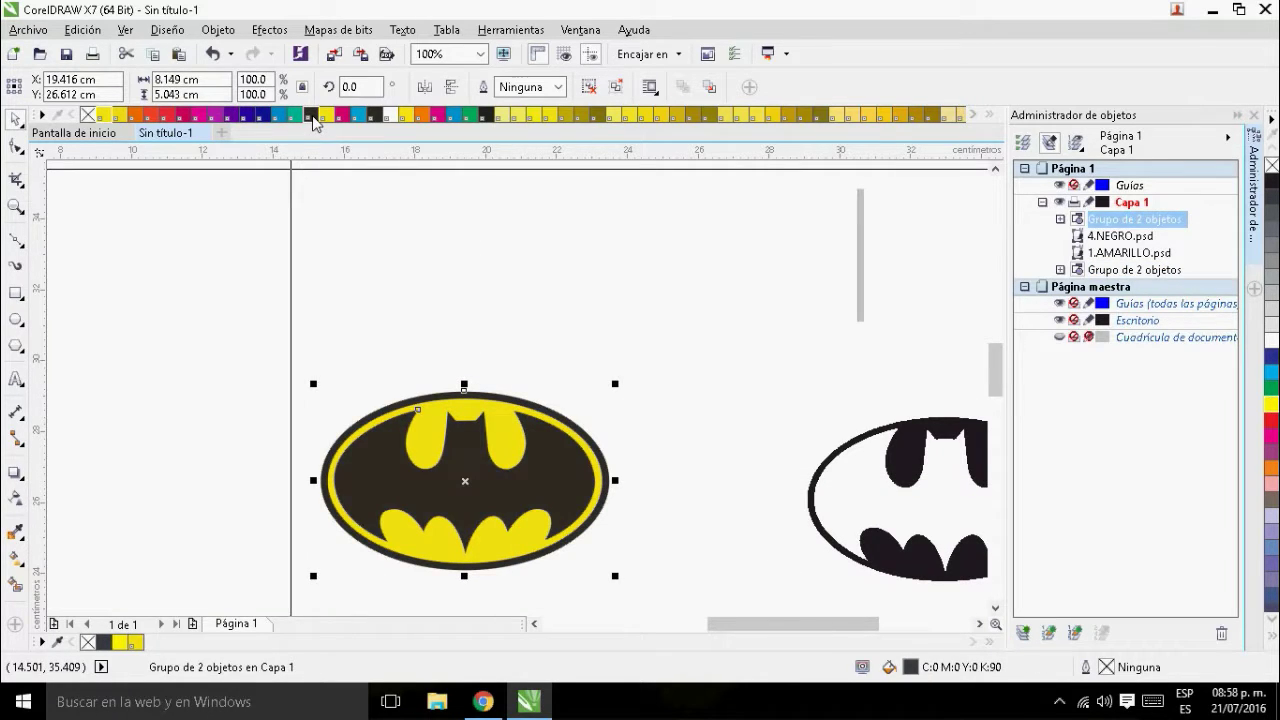
{"action": "scroll", "coordinate": [490, 470], "scroll_direction": "up", "scroll_amount": 2}
{"action": "scroll", "coordinate": [470, 420], "scroll_direction": "down", "scroll_amount": 2}
{"action": "left_click", "coordinate": [517, 274]}
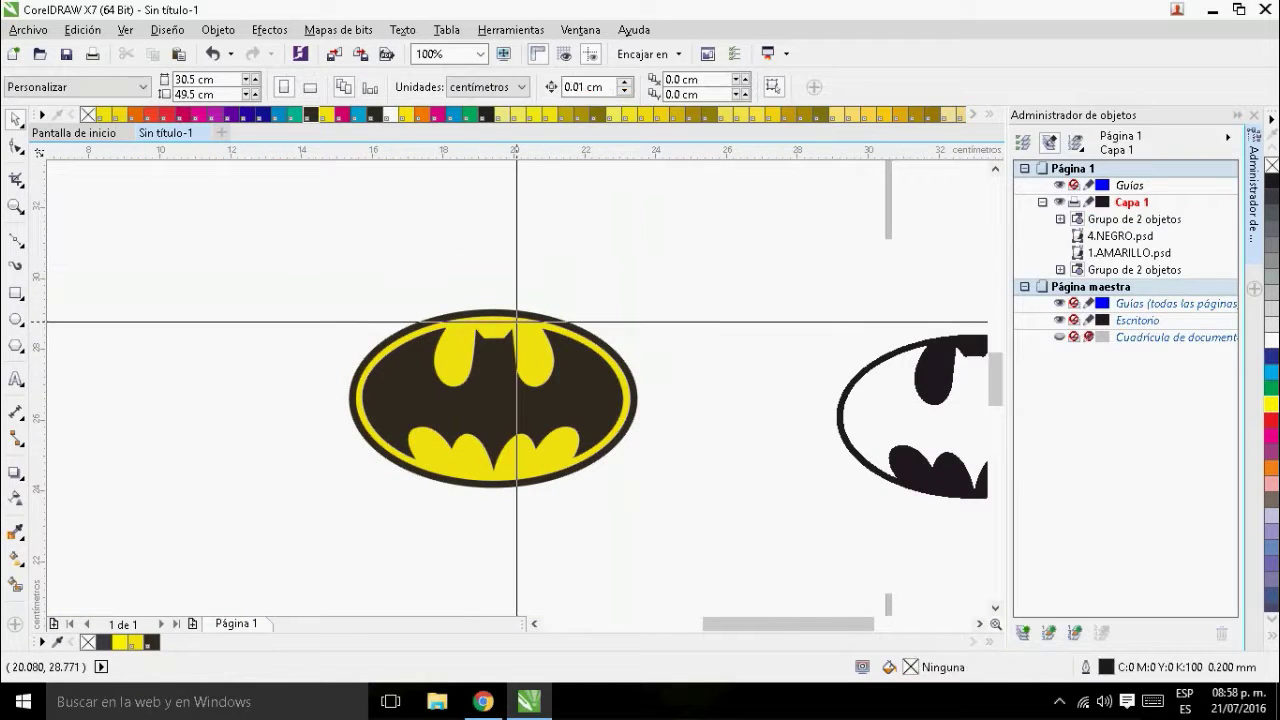
- Delete the two source bitmaps, 1.AMARILLO.psd and 4.NEGRO.psd
{"action": "scroll", "coordinate": [517, 380], "scroll_direction": "down", "scroll_amount": 2}
{"action": "left_click", "coordinate": [632, 412]}
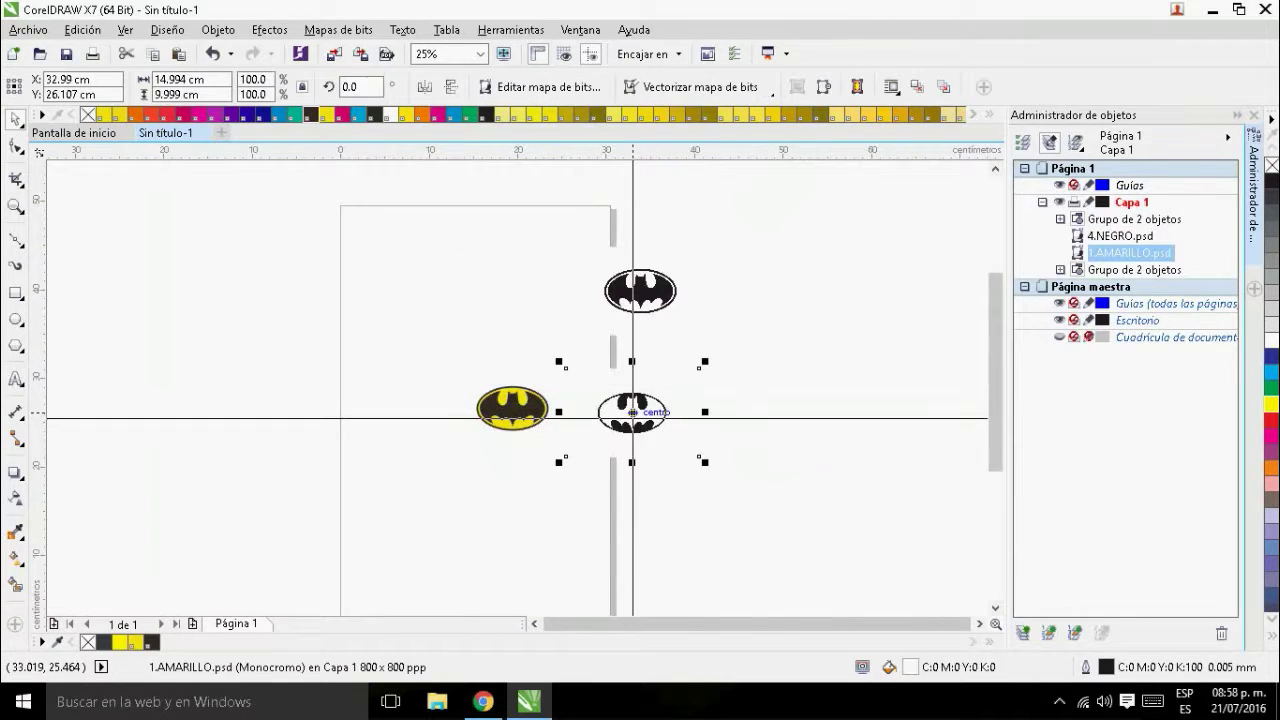
{"action": "left_click", "coordinate": [637, 293], "text": "shift"}
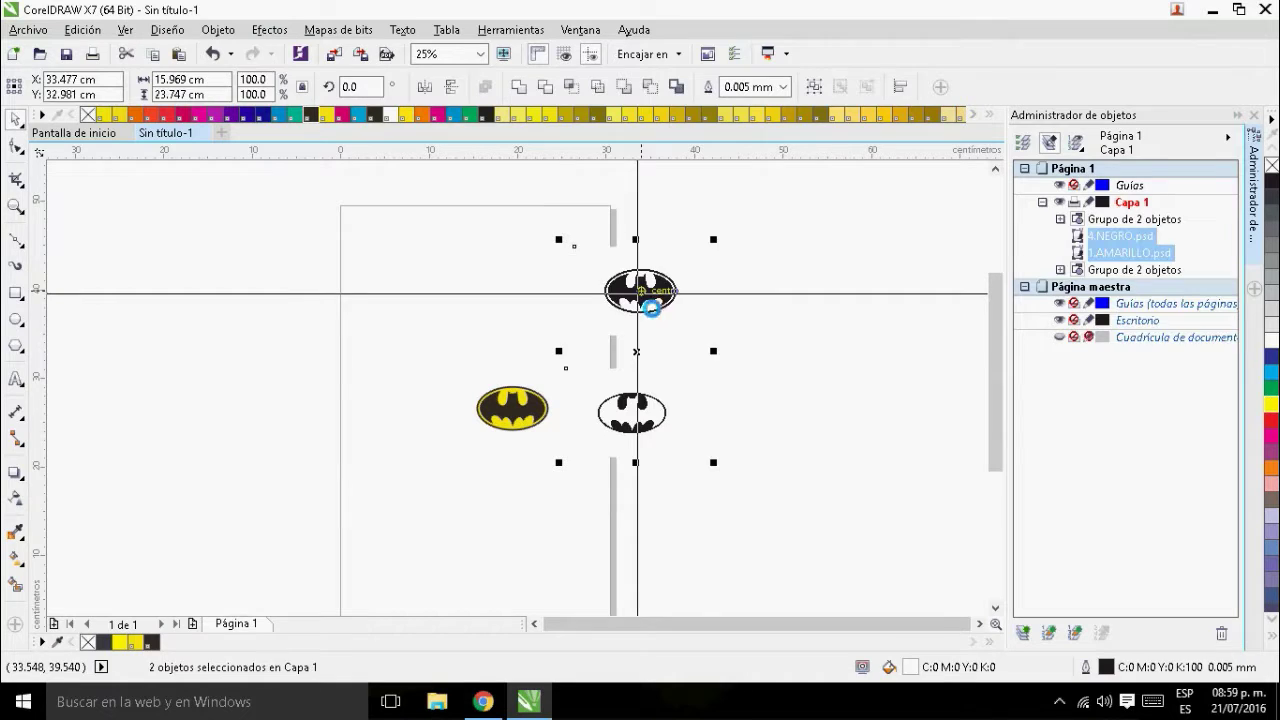
{"action": "key", "text": "Delete"}
- Group the yellow and black parts of the logo, centre them on the page, and ungroup them again
{"action": "scroll", "coordinate": [525, 434], "scroll_direction": "up", "scroll_amount": 1}
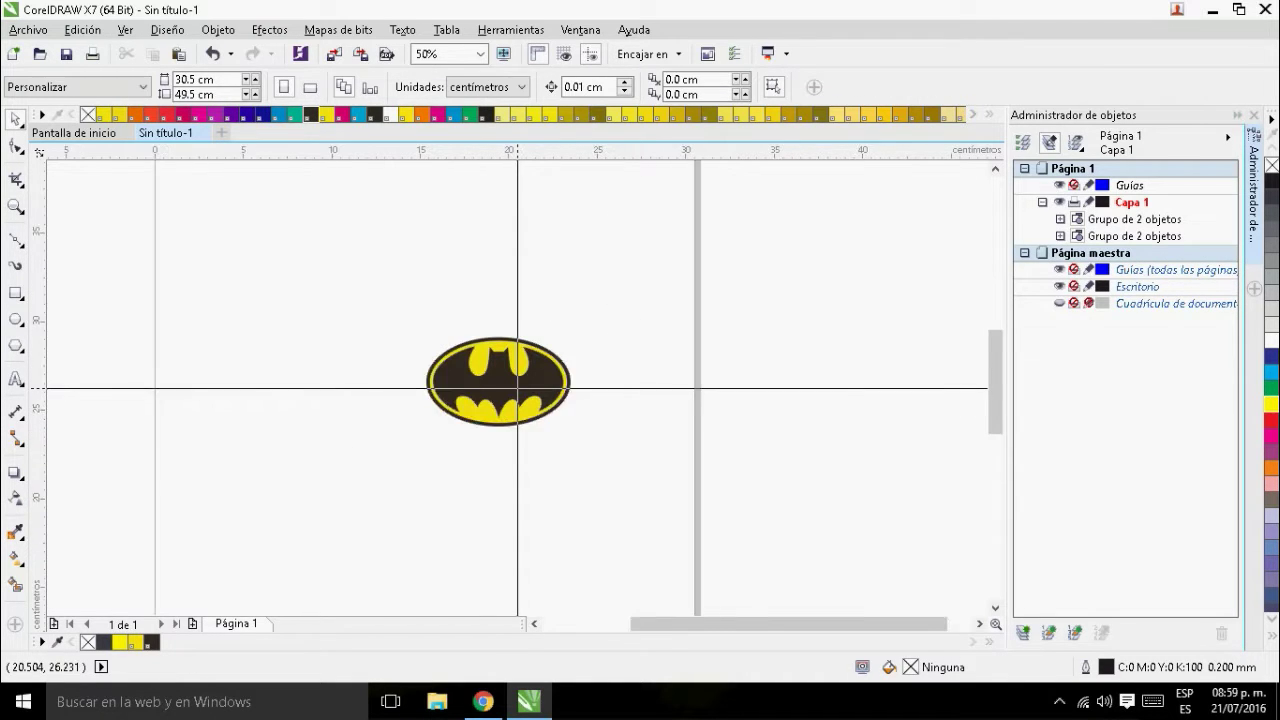
{"action": "scroll", "coordinate": [517, 388], "scroll_direction": "up", "scroll_amount": 1}
{"action": "left_click_drag", "start_coordinate": [281, 246], "coordinate": [734, 494]}
{"action": "left_click", "coordinate": [764, 406]}
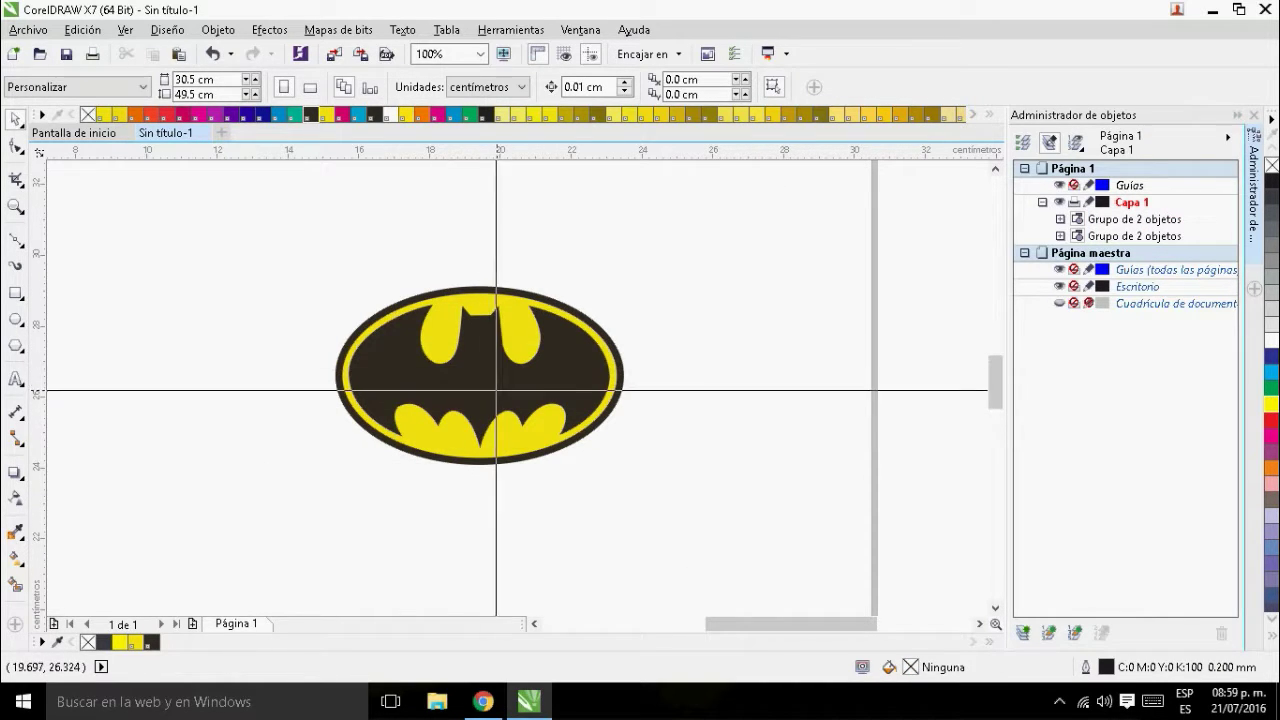
{"action": "left_click_drag", "start_coordinate": [249, 237], "coordinate": [768, 522]}
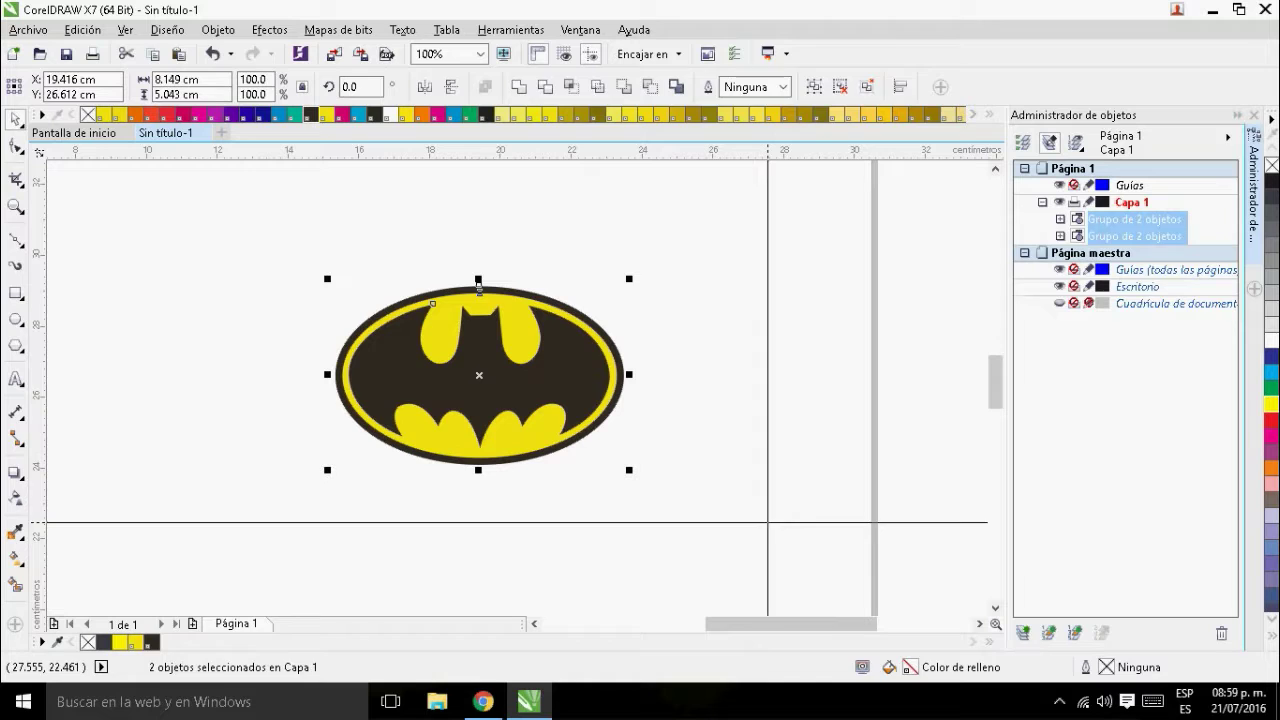
{"action": "key", "text": "ctrl+g"}
{"action": "key", "text": "p"}
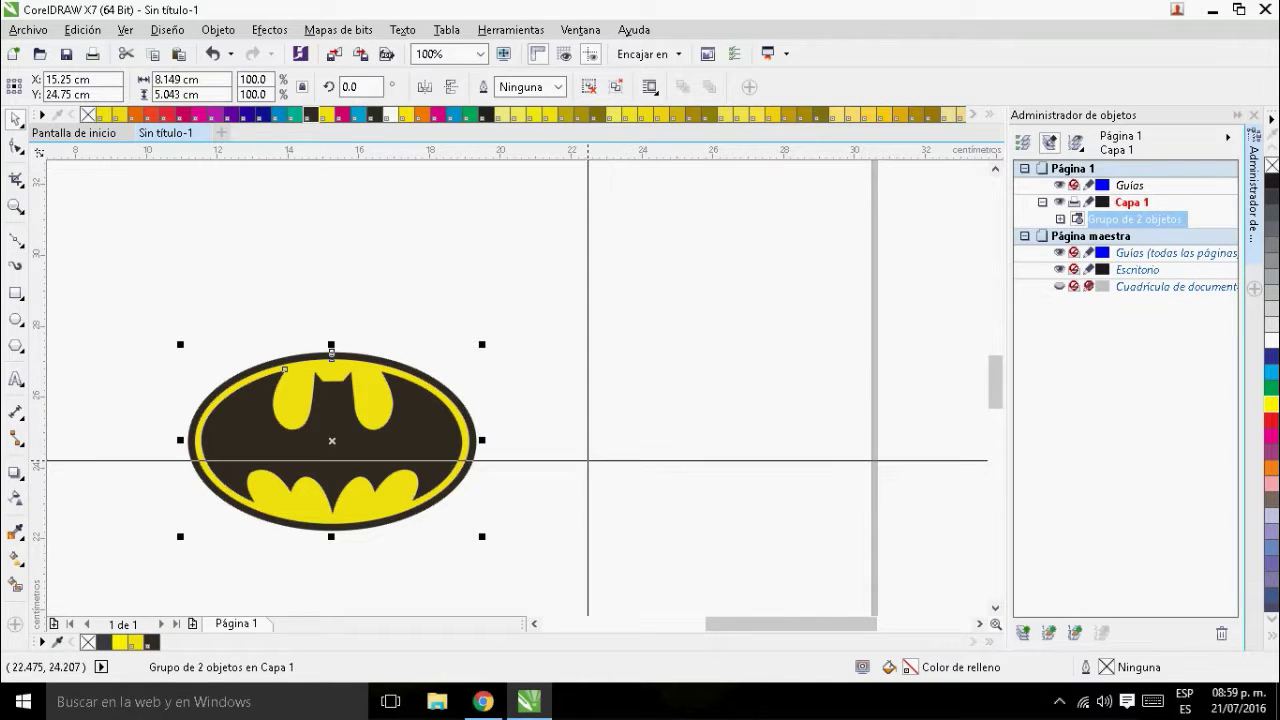
{"action": "key", "text": "ctrl+u"}
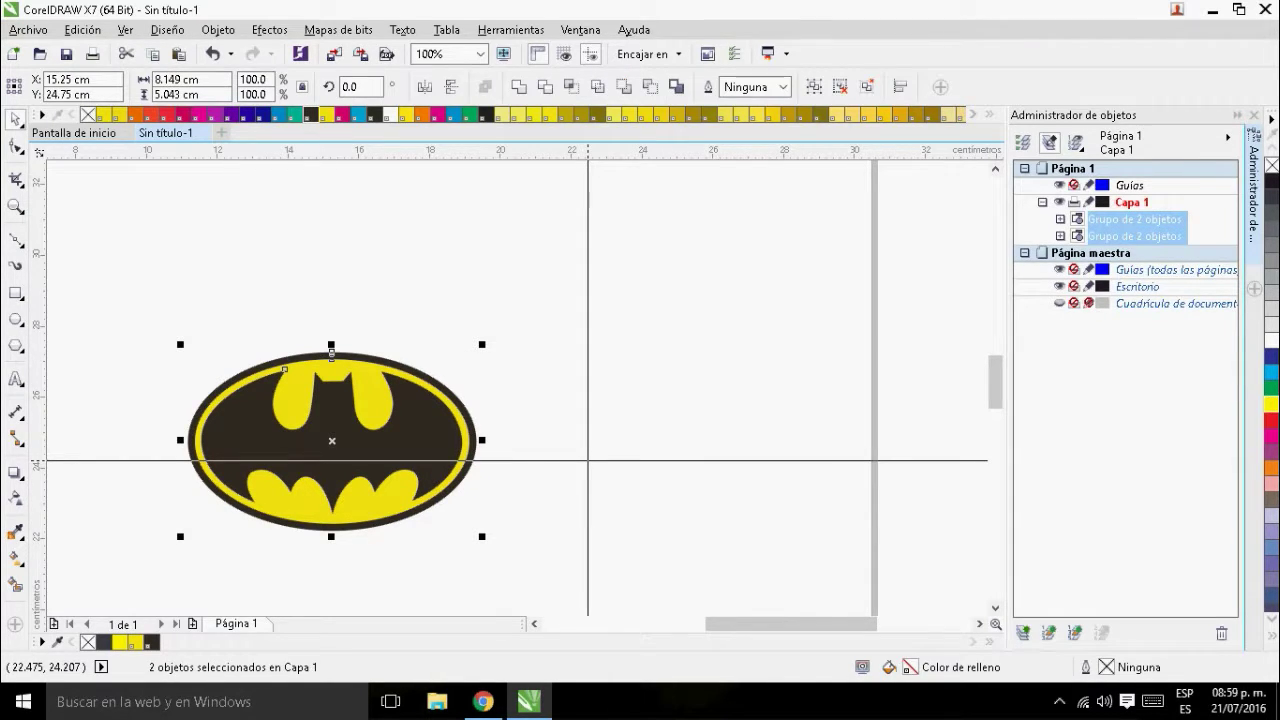
{"action": "left_click", "coordinate": [588, 460]}
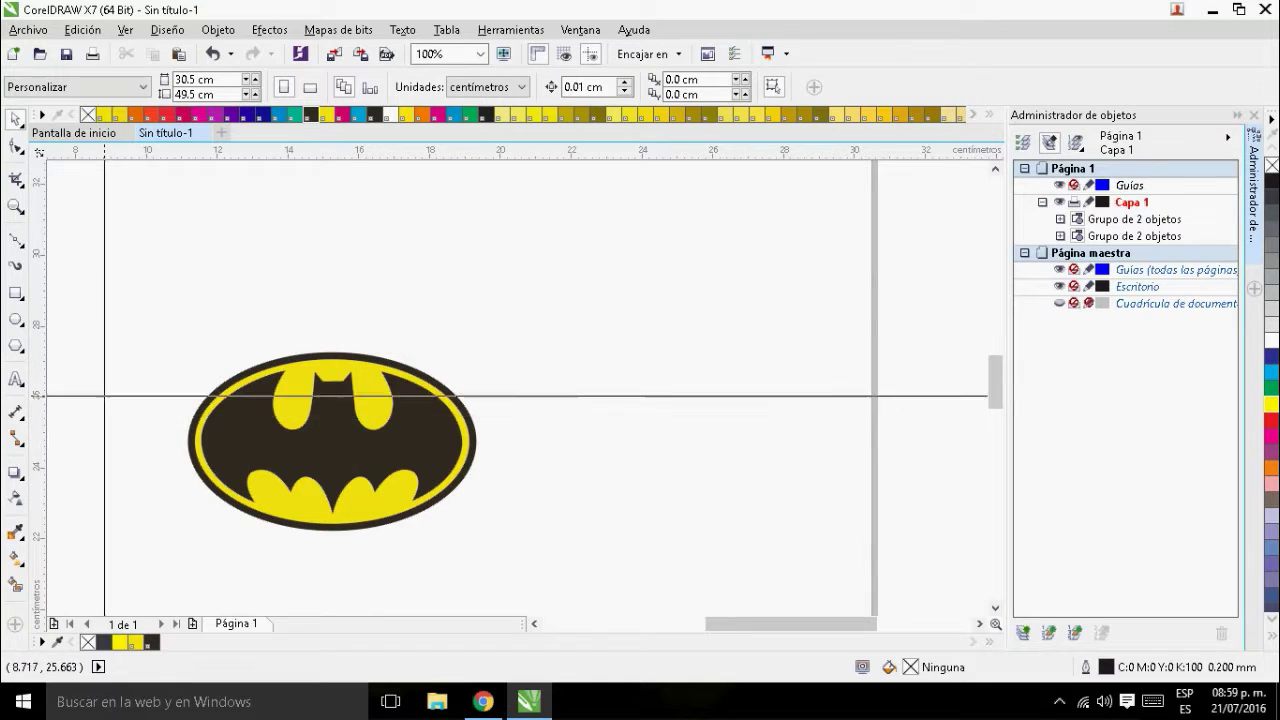
- Place a vertical guide through the logo's centre and draw a 0.5 cm circle above the logo, centred on the guide
{"action": "left_click_drag", "start_coordinate": [376, 418], "coordinate": [332, 440]}
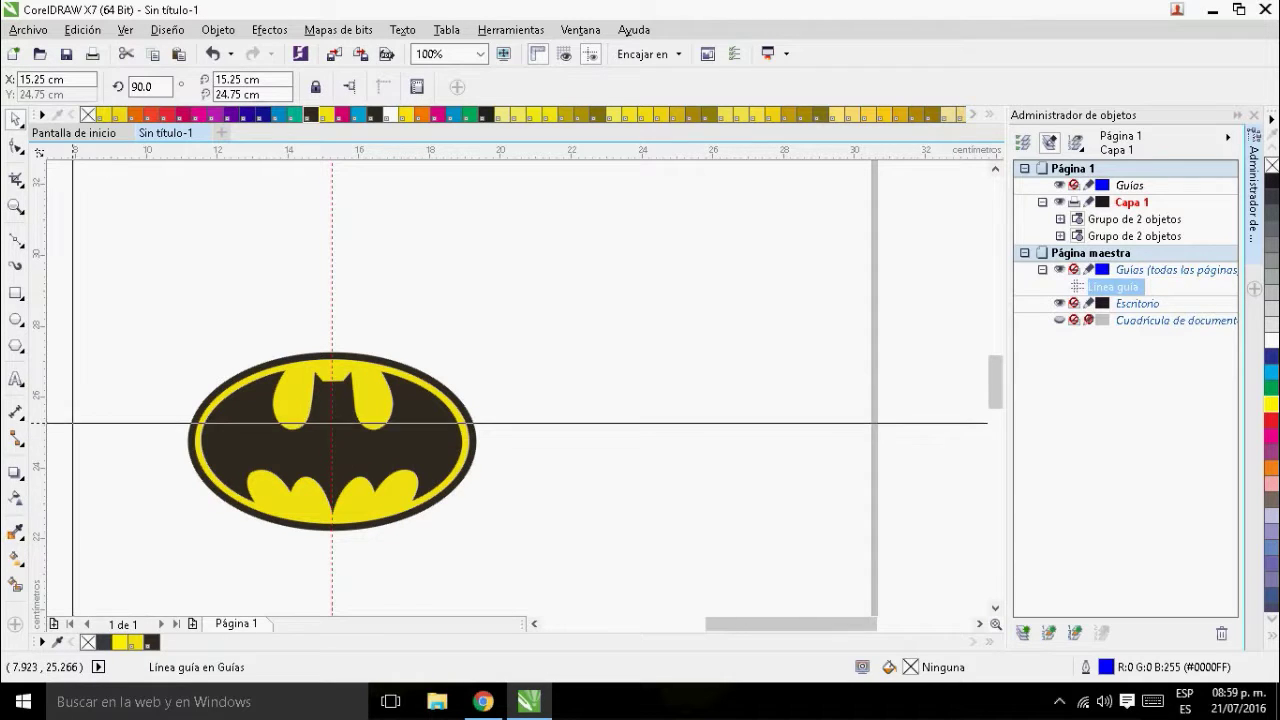
{"action": "left_click", "coordinate": [17, 321]}
{"action": "left_click_drag", "start_coordinate": [318, 310], "coordinate": [348, 340]}
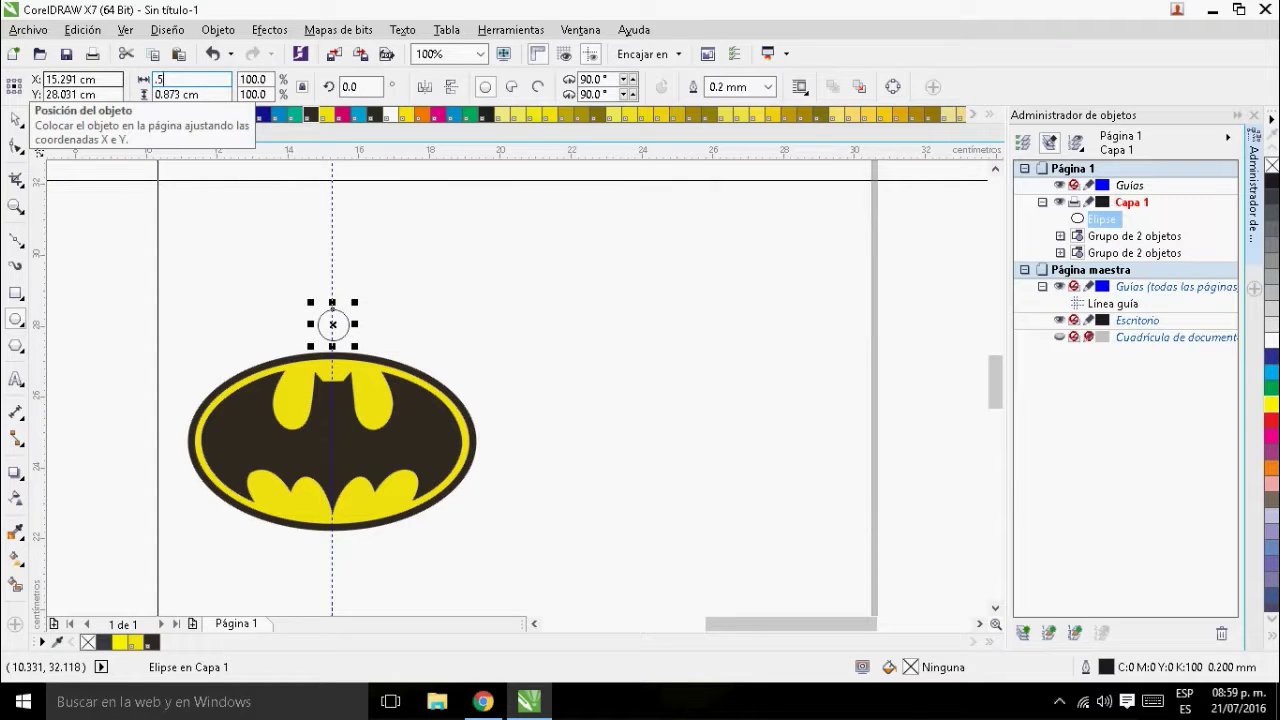
{"action": "scroll", "coordinate": [344, 317], "scroll_direction": "up", "scroll_amount": 2}
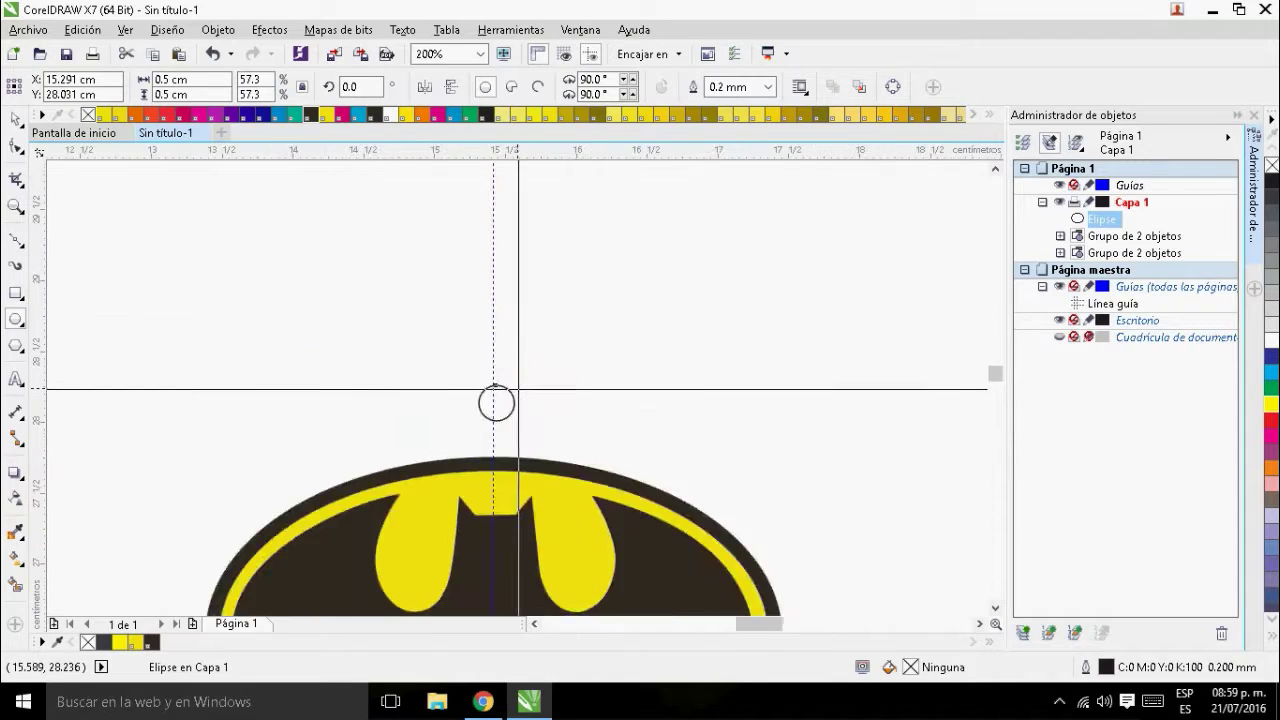
{"action": "mouse_move", "coordinate": [475, 417]}
{"action": "left_mouse_down"}
{"action": "mouse_move", "coordinate": [471, 430]}
{"action": "mouse_move", "coordinate": [379, 409]}
{"action": "mouse_move", "coordinate": [470, 421]}
{"action": "left_mouse_up"}
{"action": "left_click", "coordinate": [606, 343]}
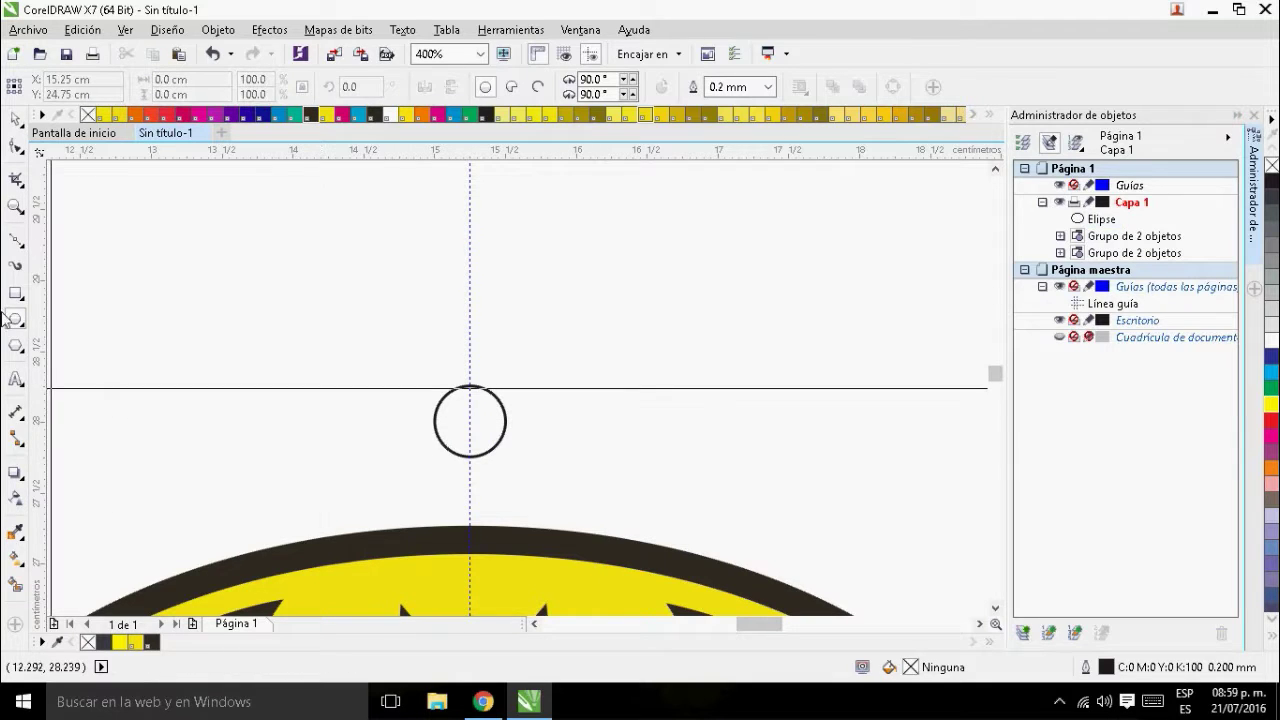
- Draw a vertical line about 0.9 cm long through the circle along the guide, and add a copy rotated 90° to form a cross
{"action": "left_click", "coordinate": [15, 244]}
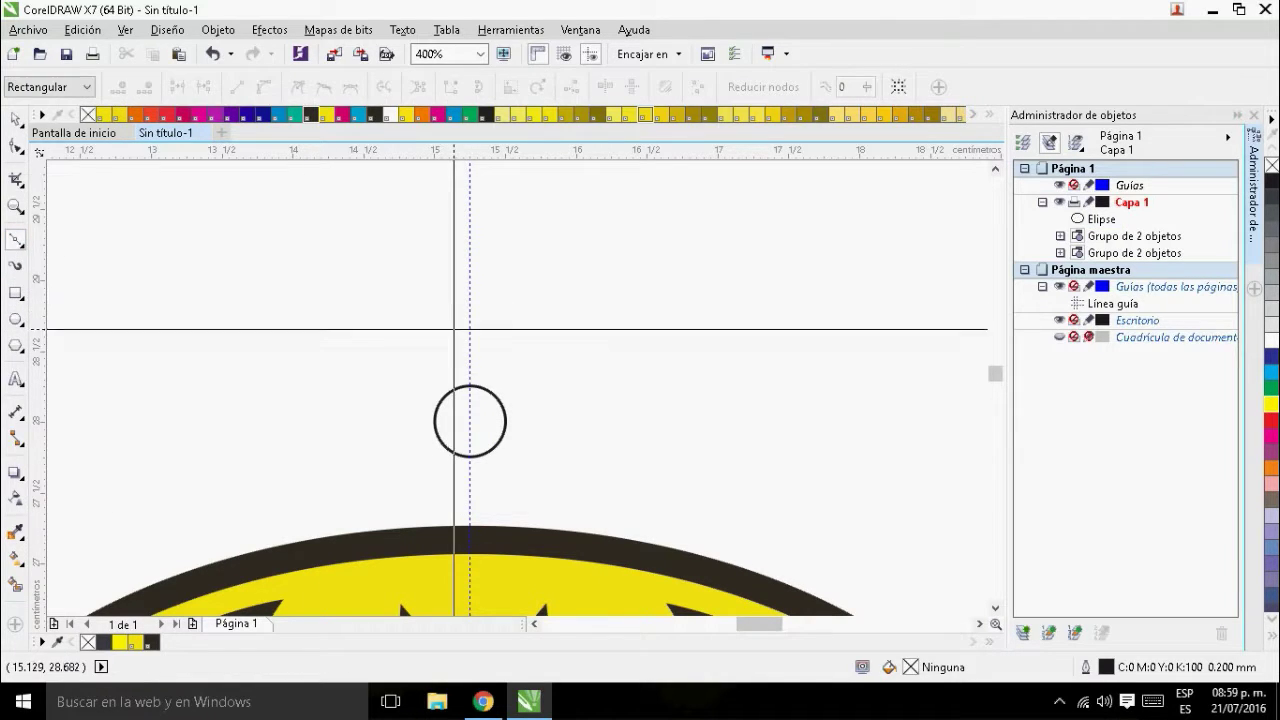
{"action": "left_click", "coordinate": [470, 357]}
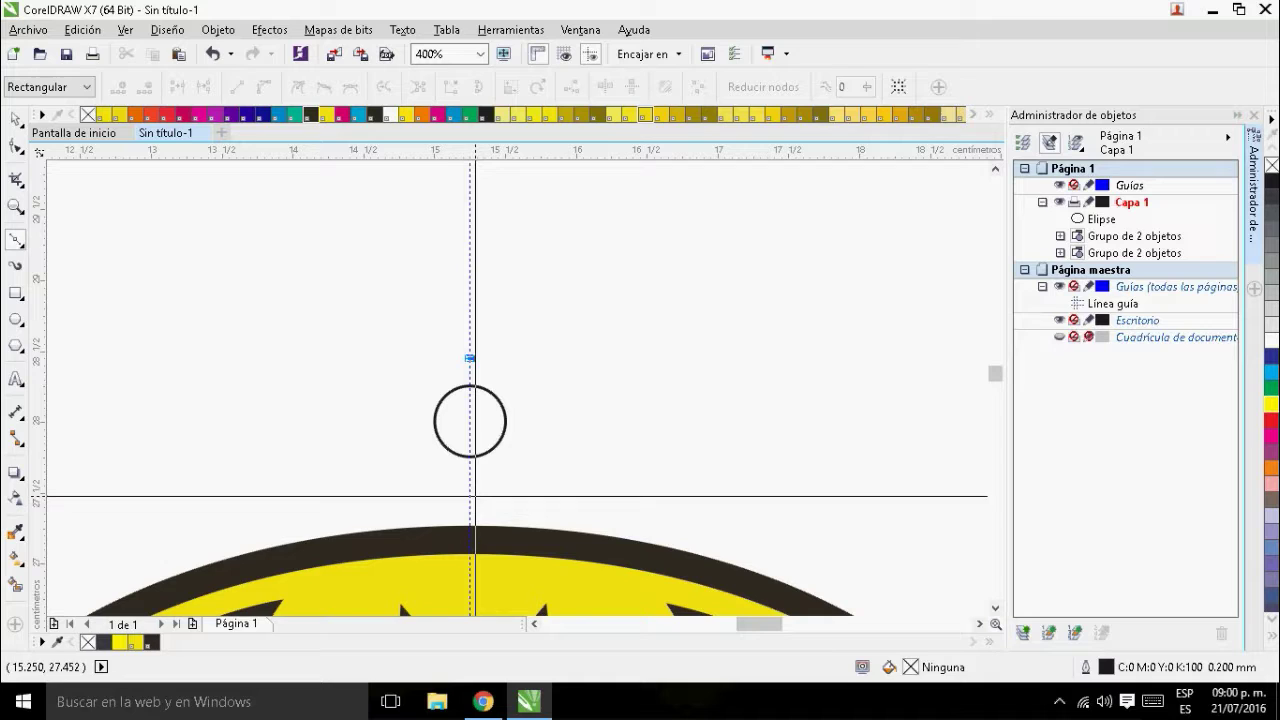
{"action": "left_click", "coordinate": [470, 487]}
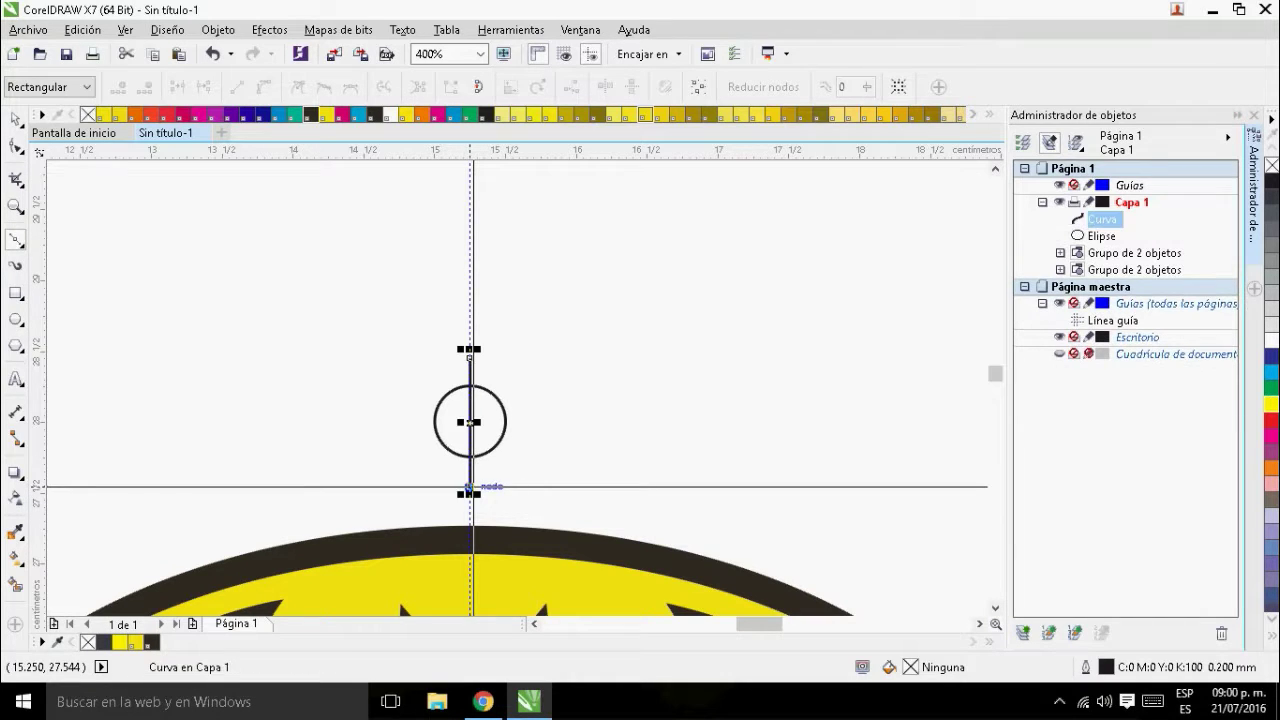
{"action": "key", "text": "space"}
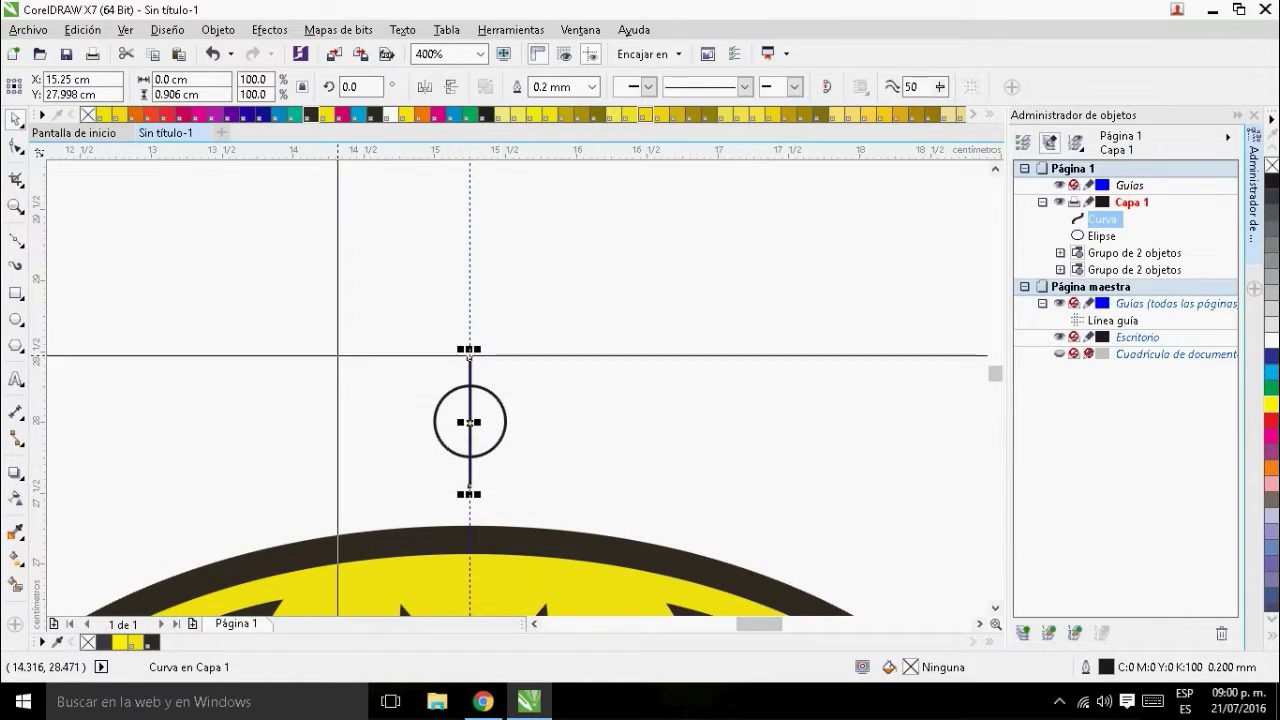
{"action": "left_click", "coordinate": [337, 354]}
{"action": "left_click", "coordinate": [471, 372]}
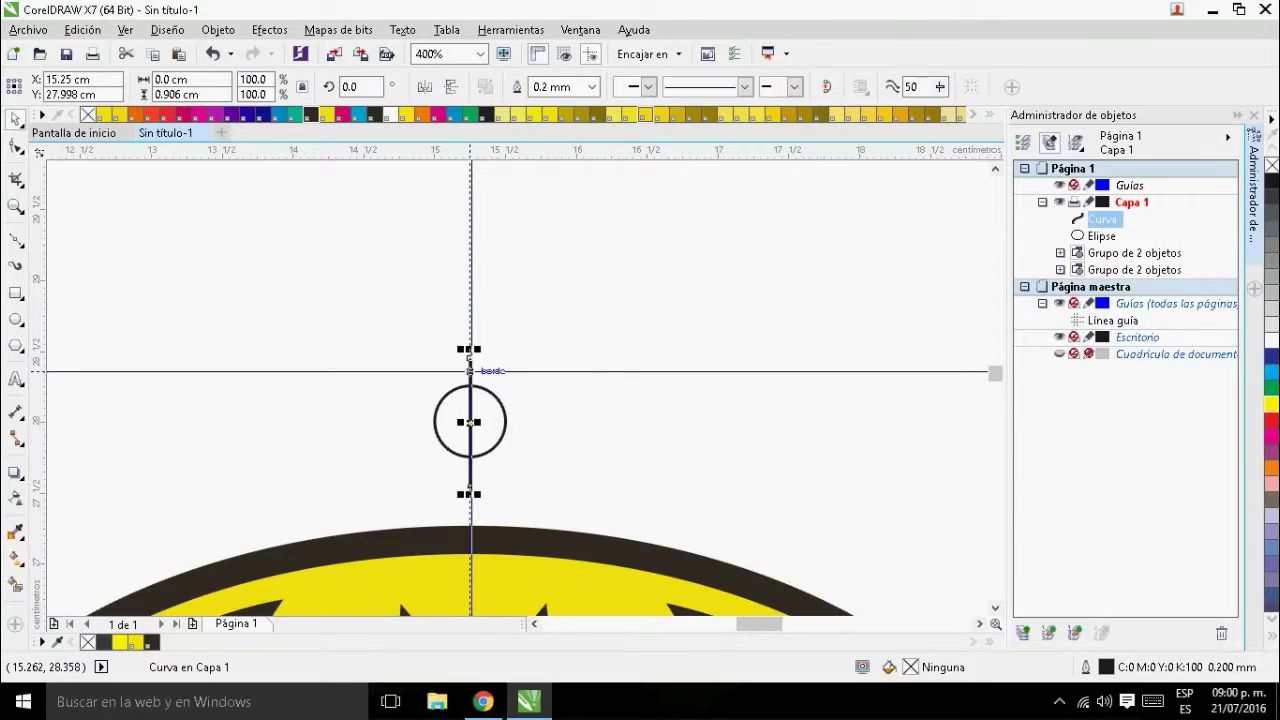
{"action": "key", "text": "ctrl+d"}
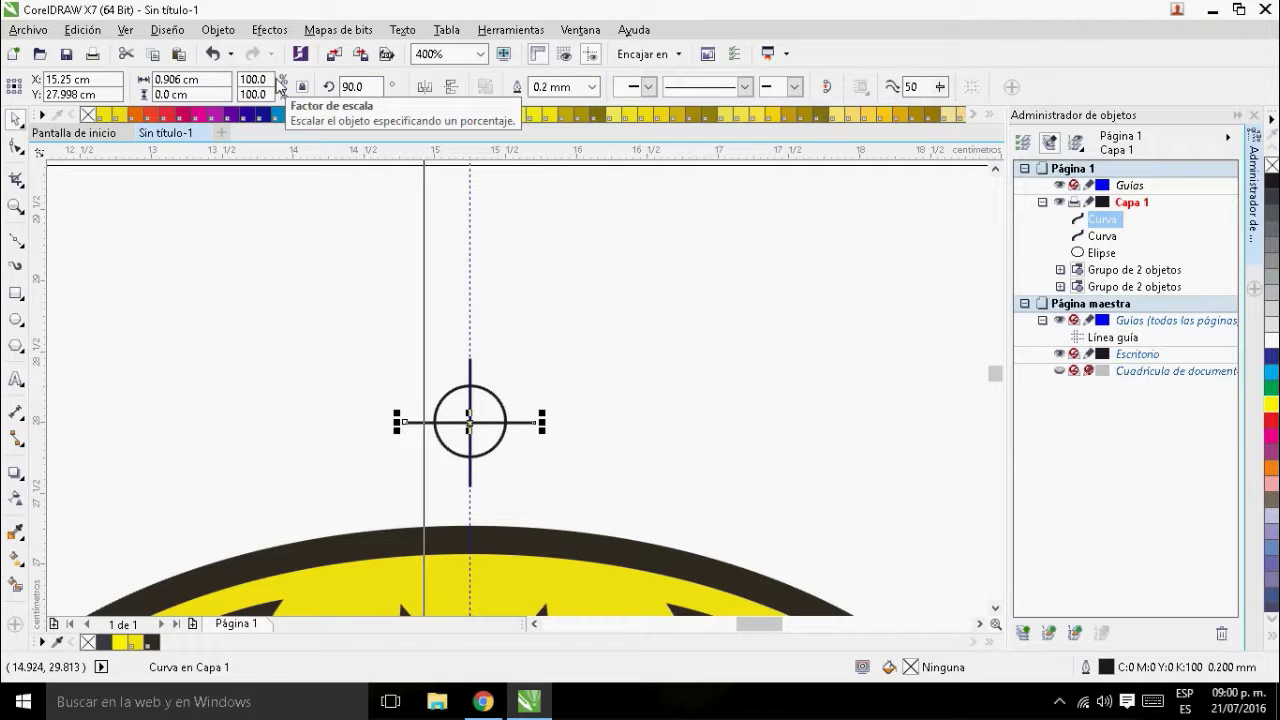
- Delete the vertical guide and group the circle with its two crossing lines as a registration mark
{"action": "left_click_drag", "start_coordinate": [348, 303], "coordinate": [566, 505]}
{"action": "scroll", "coordinate": [476, 435], "scroll_direction": "up", "scroll_amount": 4}
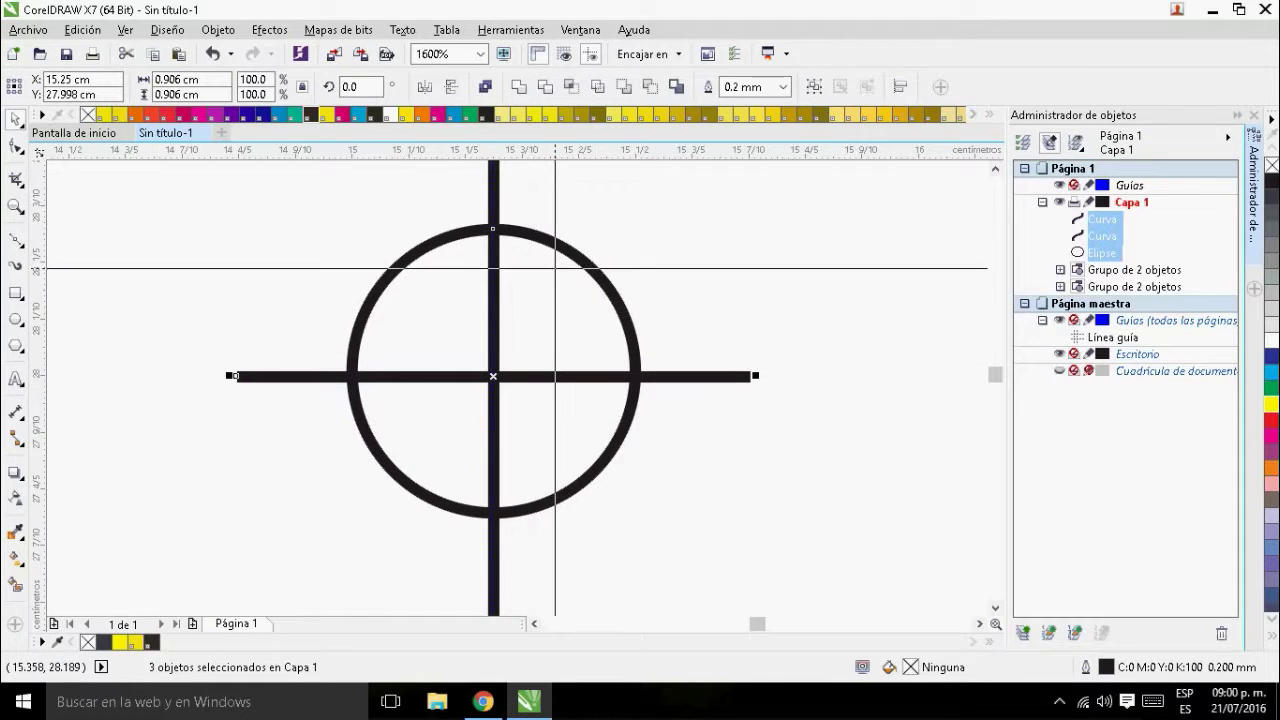
{"action": "scroll", "coordinate": [490, 250], "scroll_direction": "down", "scroll_amount": 2}
{"action": "left_click", "coordinate": [488, 268]}
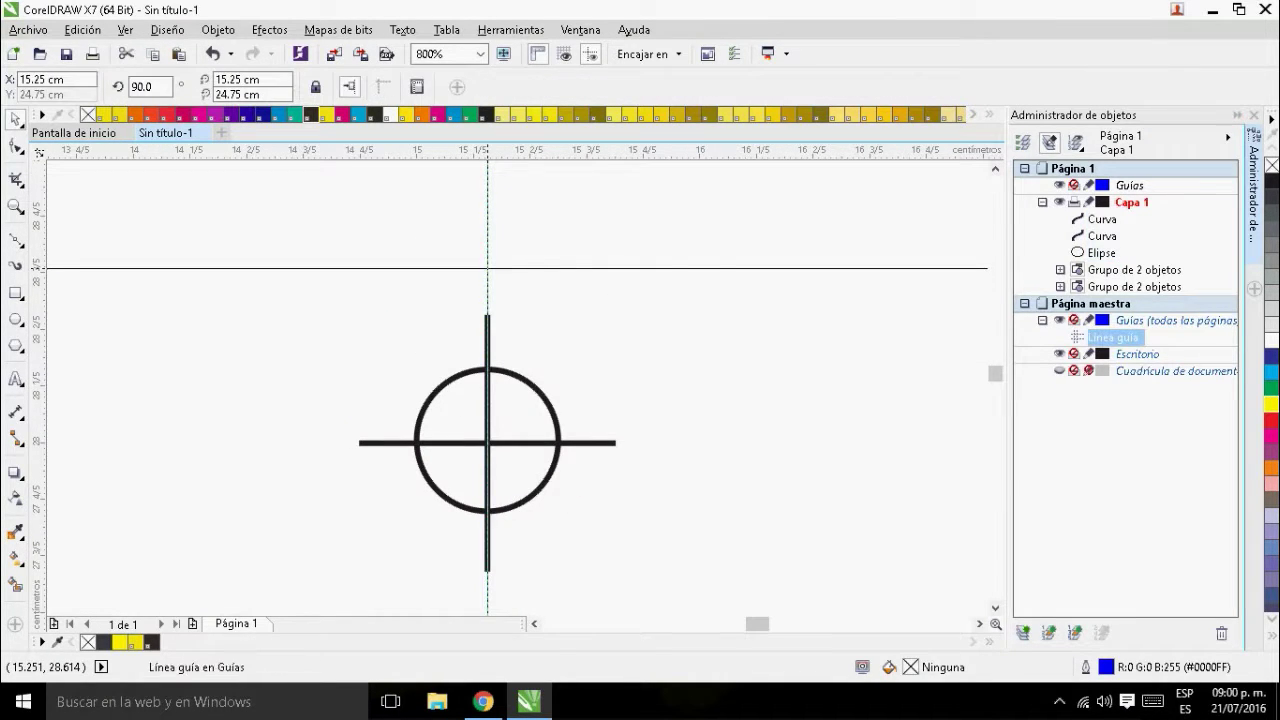
{"action": "right_click", "coordinate": [490, 272]}
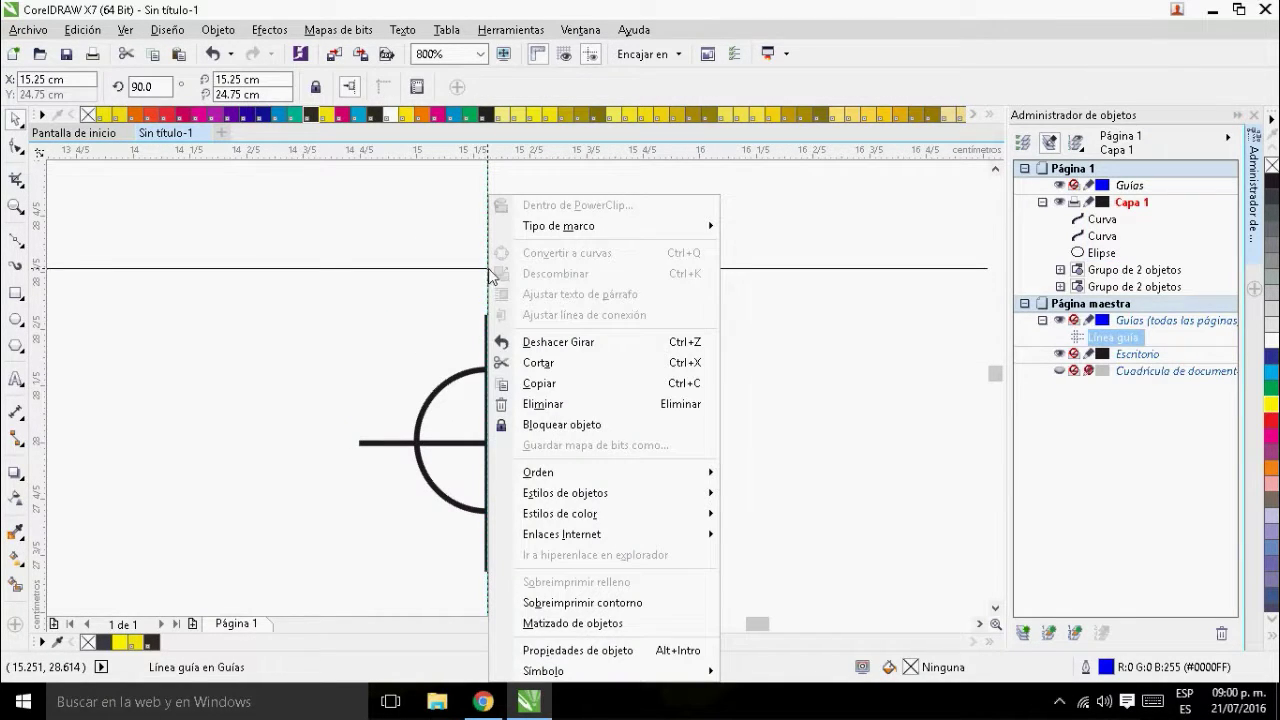
{"action": "left_click", "coordinate": [585, 404]}
{"action": "left_click_drag", "start_coordinate": [317, 297], "coordinate": [683, 581]}
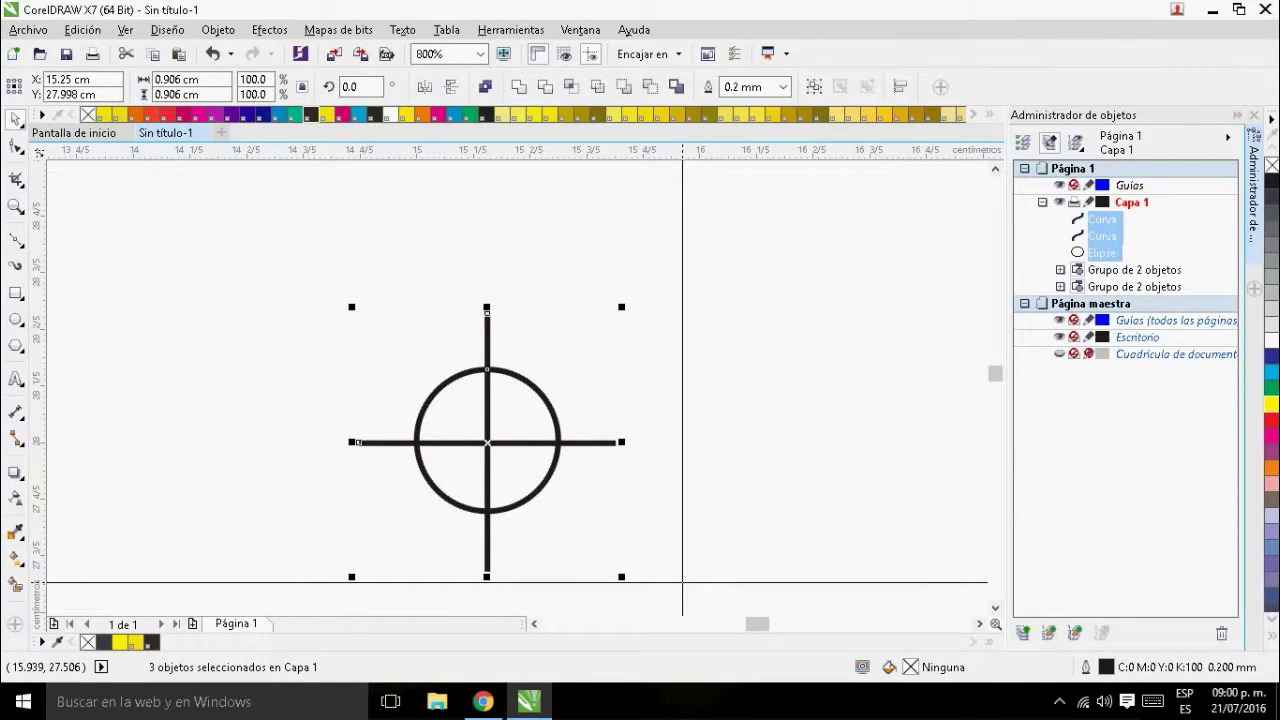
{"action": "key", "text": "ctrl+g"}
- Copy the registration mark straight down to just below the logo, keeping the original above it
{"action": "scroll", "coordinate": [670, 574], "scroll_direction": "down", "scroll_amount": 3}
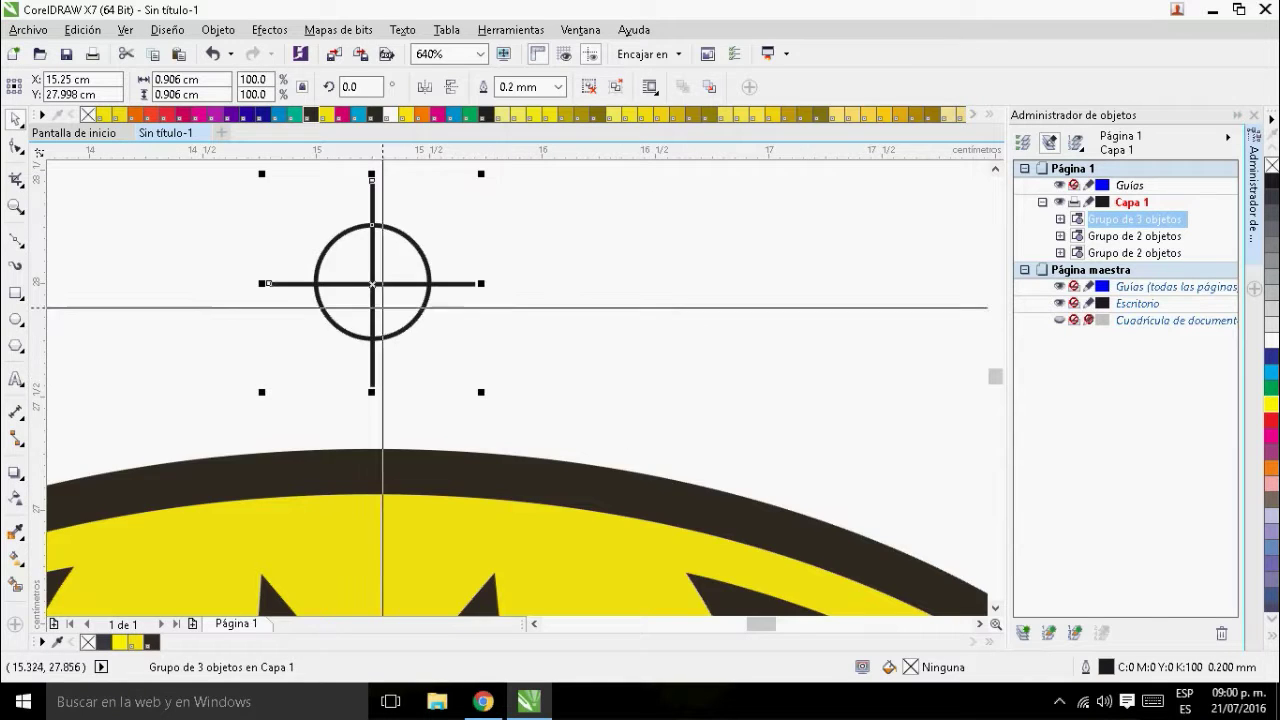
{"action": "scroll", "coordinate": [518, 392], "scroll_direction": "down", "scroll_amount": 6}
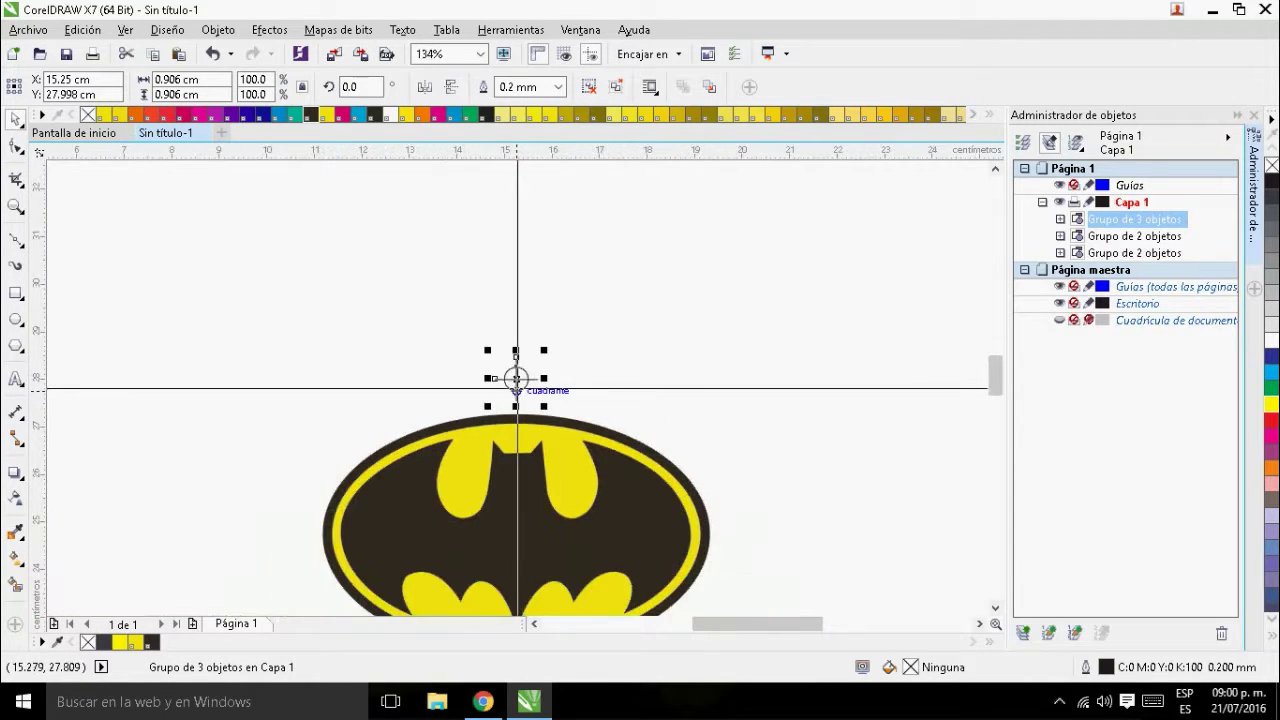
{"action": "scroll", "coordinate": [511, 355], "scroll_direction": "down", "scroll_amount": 4}
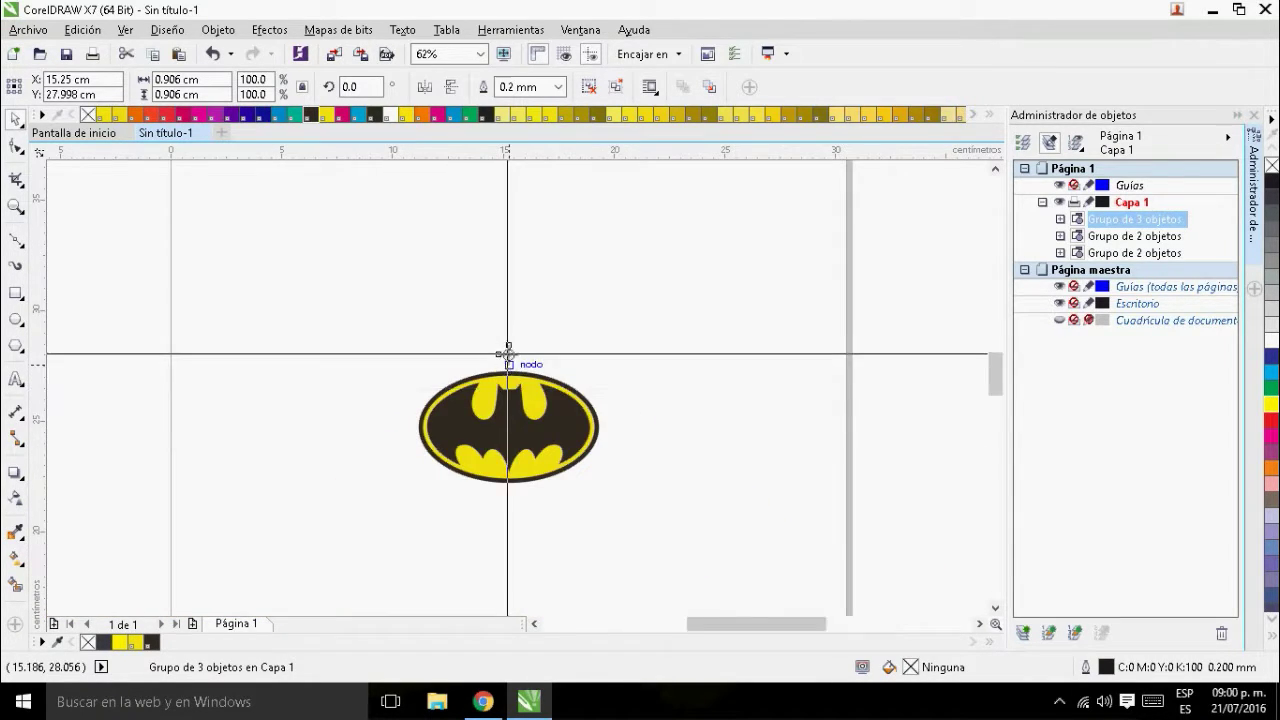
{"action": "scroll", "coordinate": [512, 360], "scroll_direction": "up", "scroll_amount": 3}
{"action": "scroll", "coordinate": [520, 390], "scroll_direction": "up", "scroll_amount": 3}
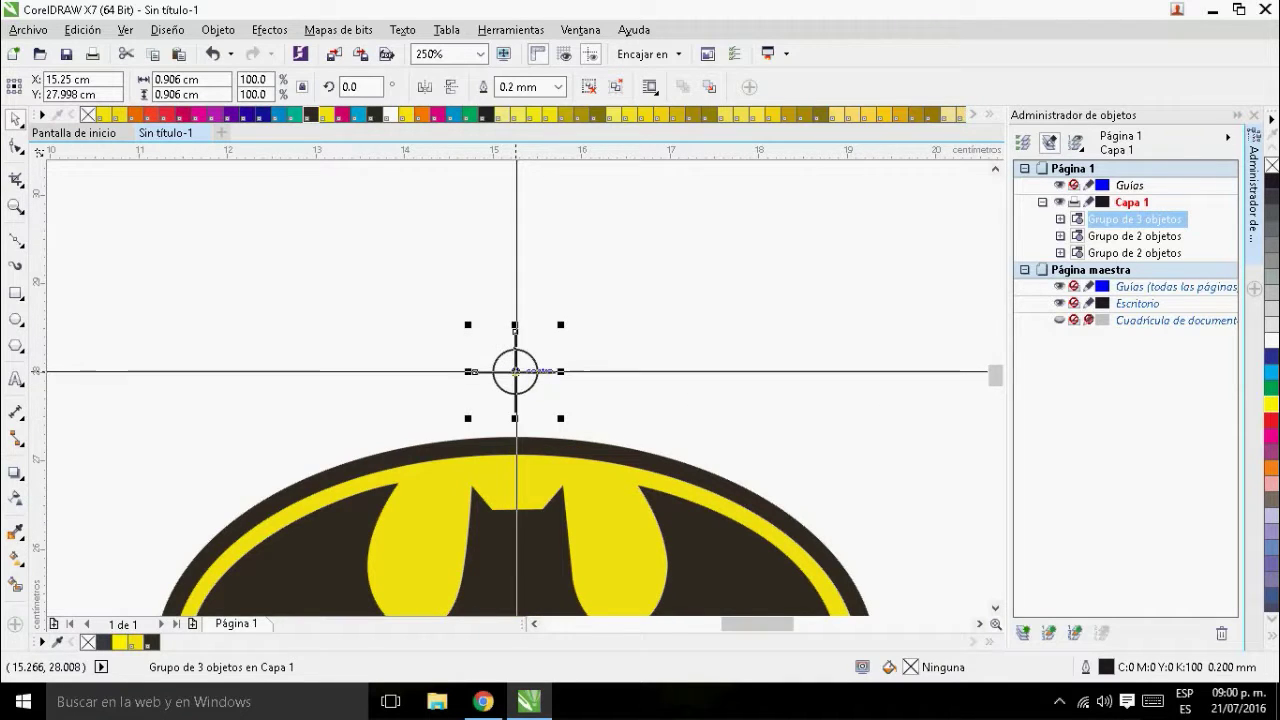
{"action": "left_click_drag", "start_coordinate": [516, 372], "coordinate": [524, 478]}
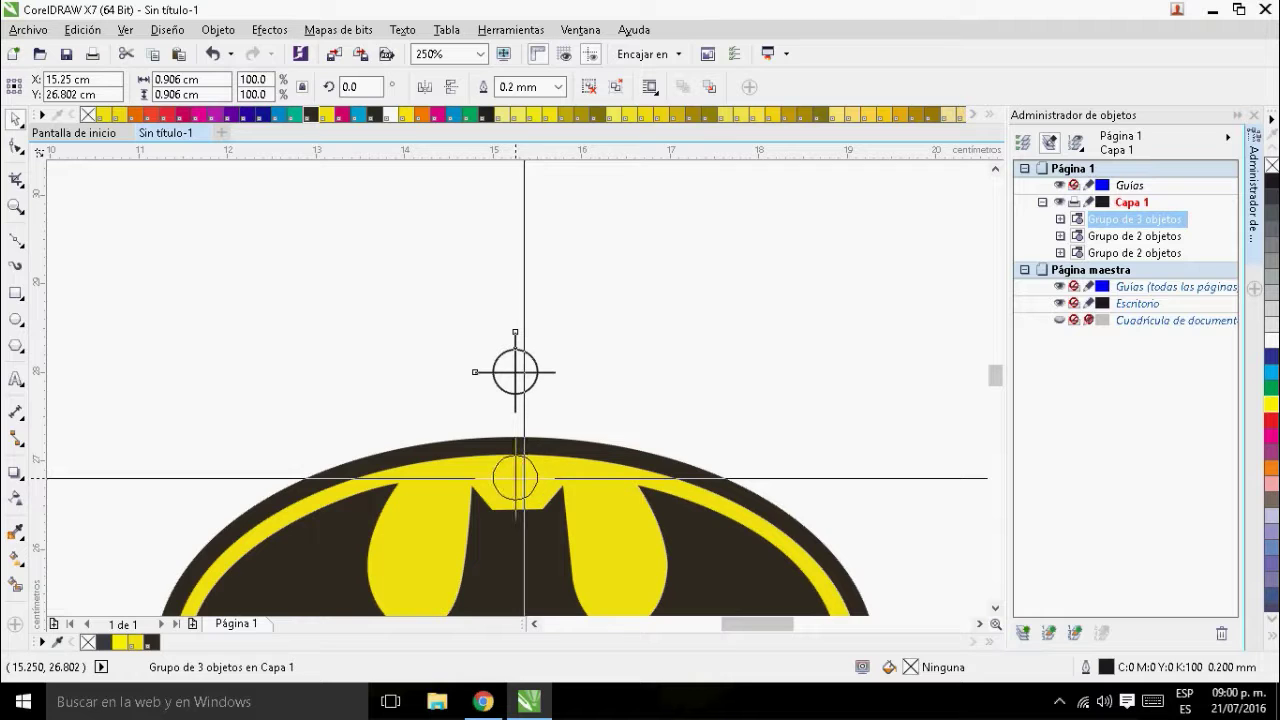
{"action": "left_click_drag", "start_coordinate": [524, 478], "coordinate": [520, 610]}
{"action": "left_click_drag", "start_coordinate": [515, 557], "coordinate": [533, 488]}
{"action": "left_click", "coordinate": [674, 508]}
- Duplicate the logo with both registration marks and place the copy beside the original on its right, about 10 cm away
{"action": "scroll", "coordinate": [550, 429], "scroll_direction": "down", "scroll_amount": 2}
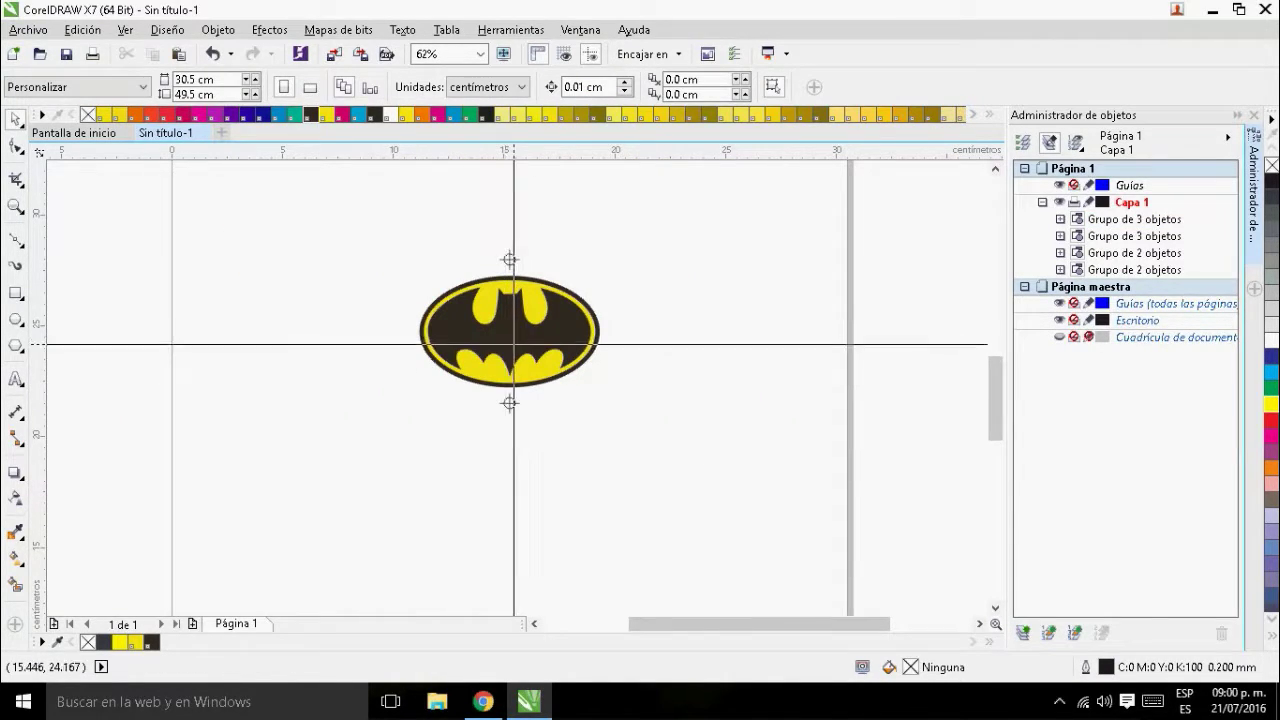
{"action": "left_click_drag", "start_coordinate": [371, 217], "coordinate": [631, 463]}
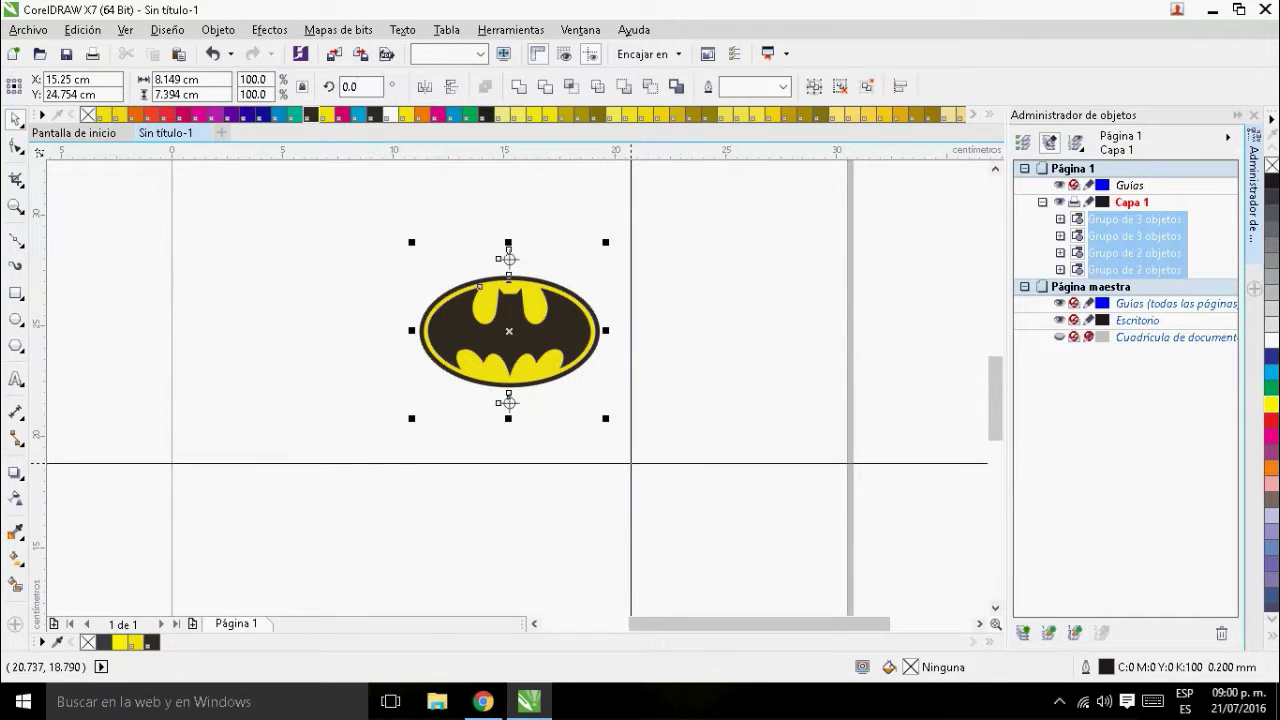
{"action": "key", "text": "ctrl+c"}
{"action": "key", "text": "ctrl+v"}
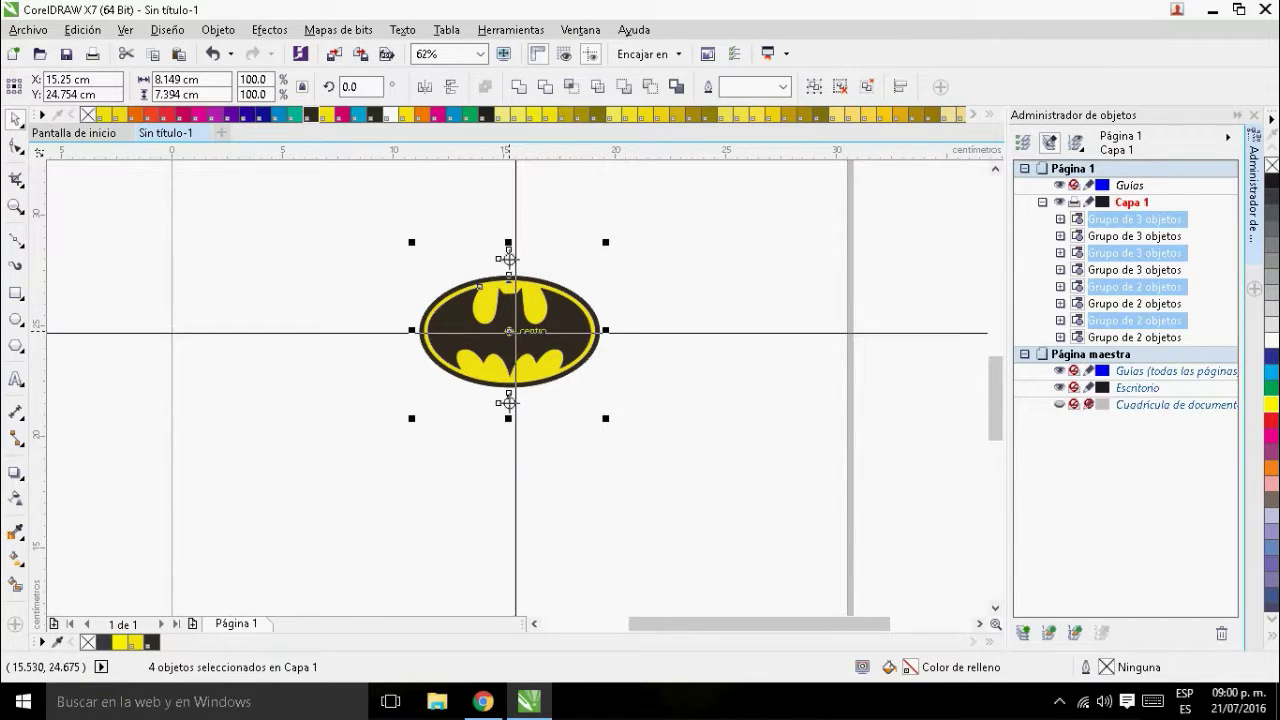
{"action": "left_click_drag", "start_coordinate": [510, 327], "coordinate": [729, 327]}
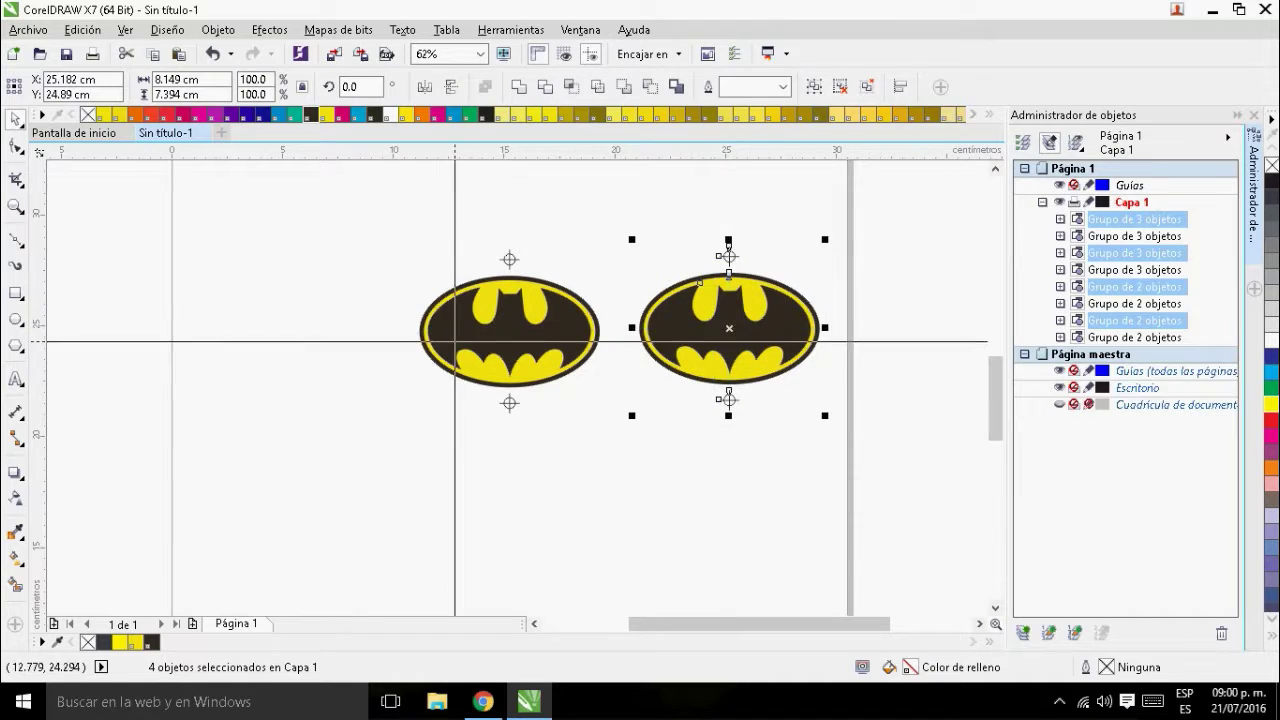
{"action": "left_click", "coordinate": [306, 327]}
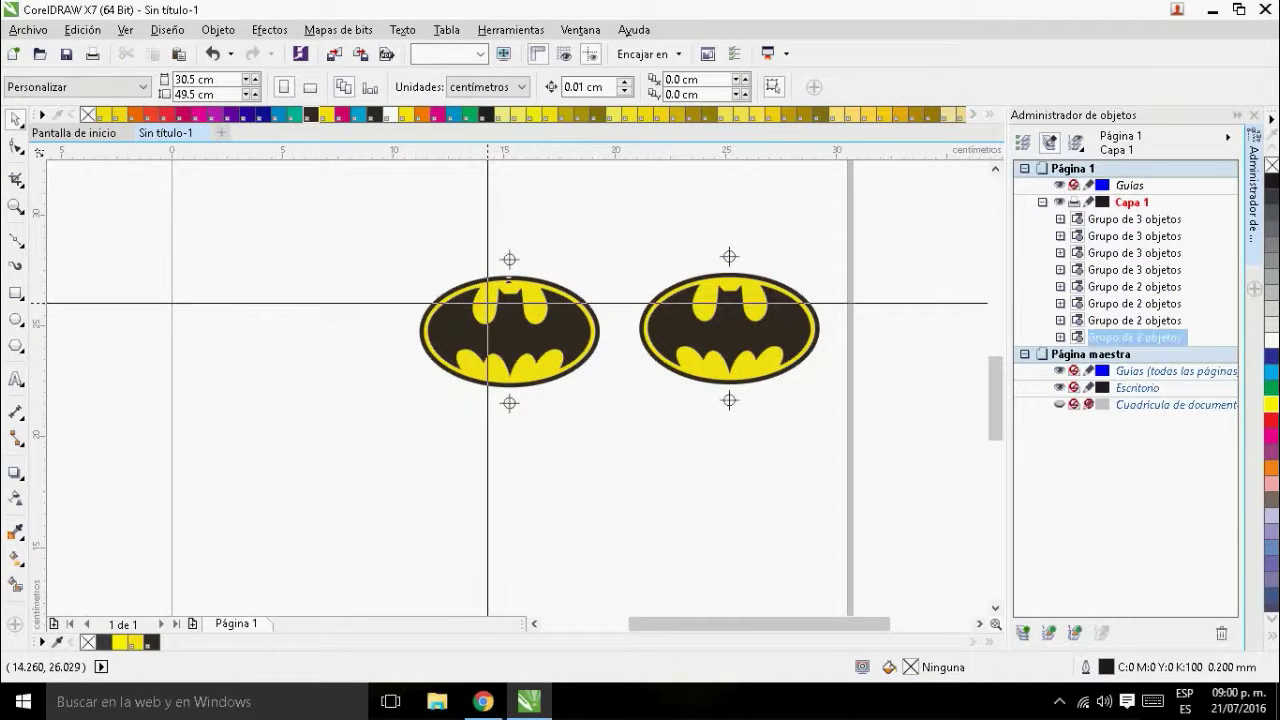
- Delete the yellow shapes from the original logo and the black shapes from its copy to separate the two colours
{"action": "left_click", "coordinate": [488, 303]}
{"action": "key", "text": "Delete"}
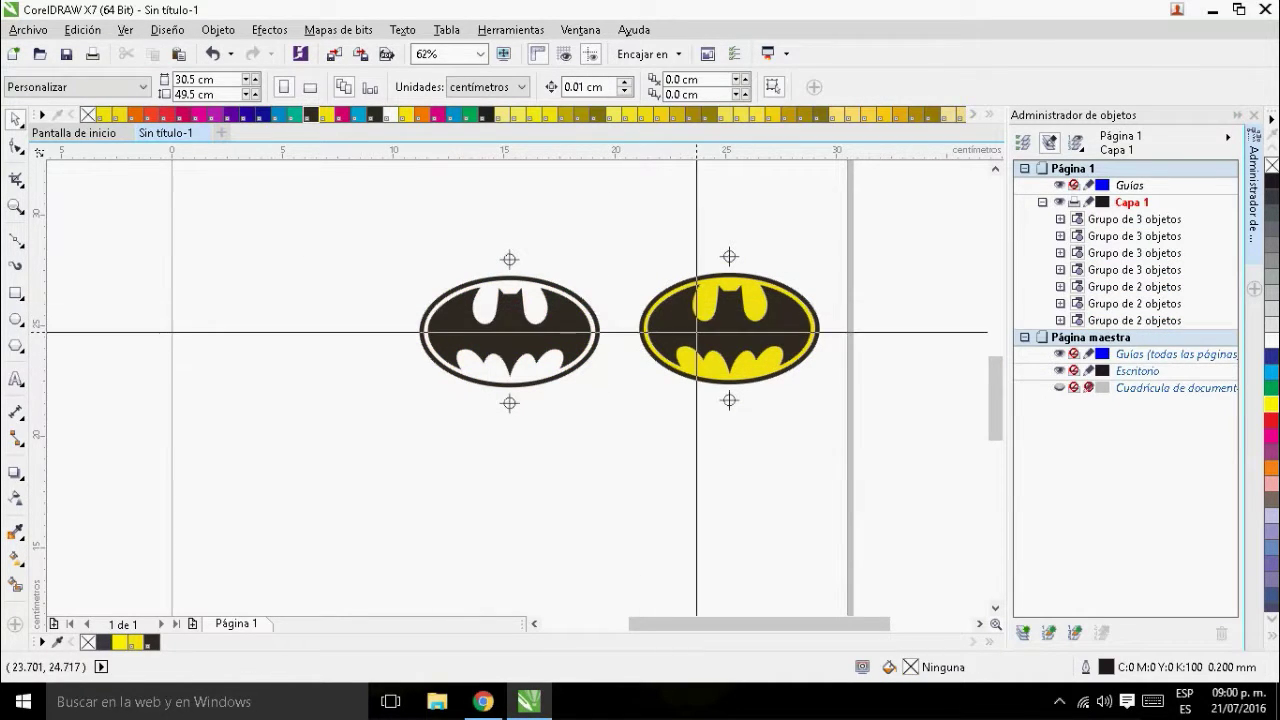
{"action": "left_click", "coordinate": [677, 319]}
{"action": "key", "text": "Delete"}
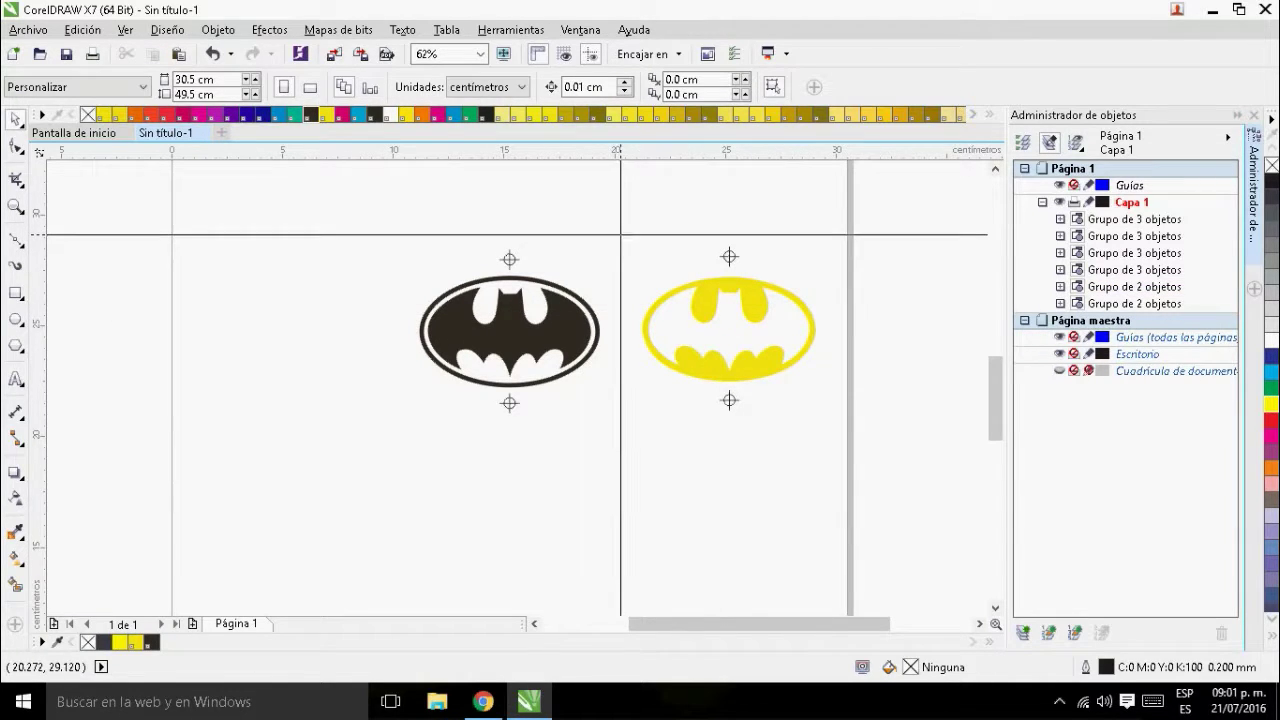
- Group the yellow artwork with its two registration marks, and group the black artwork with its own two marks
{"action": "left_click_drag", "start_coordinate": [620, 226], "coordinate": [850, 459]}
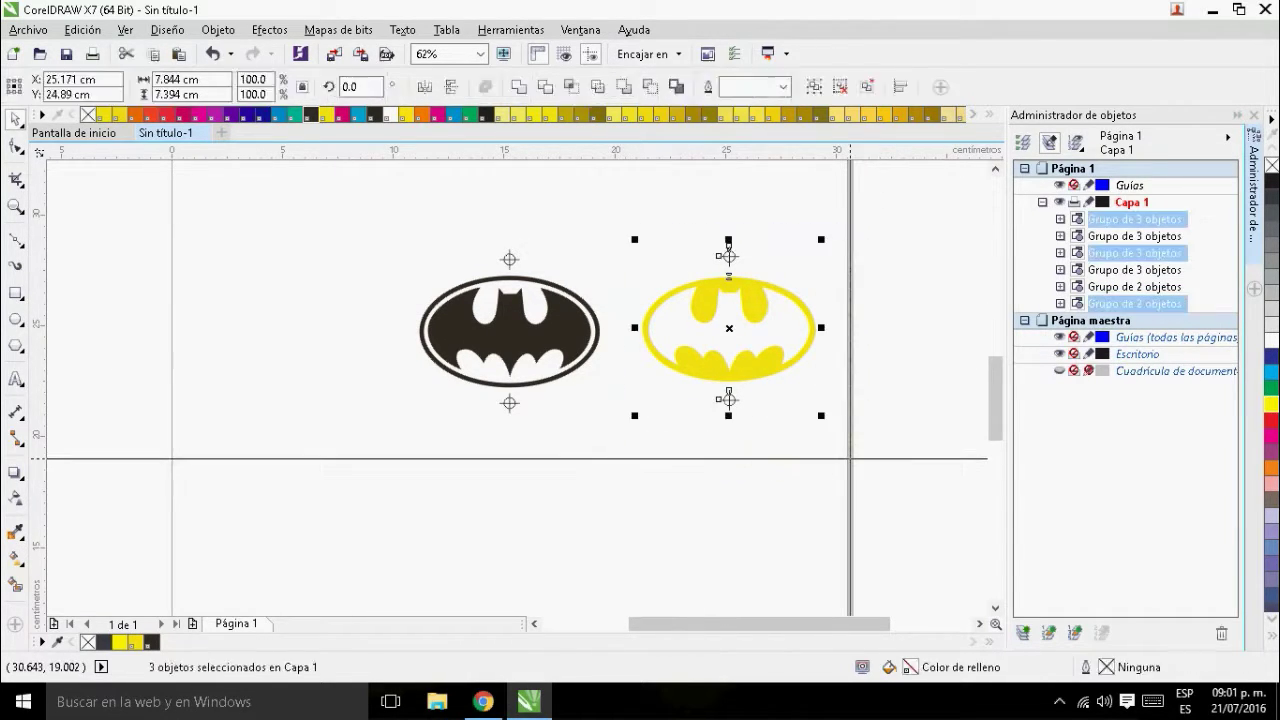
{"action": "key", "text": "ctrl+g"}
{"action": "left_click_drag", "start_coordinate": [376, 214], "coordinate": [618, 433]}
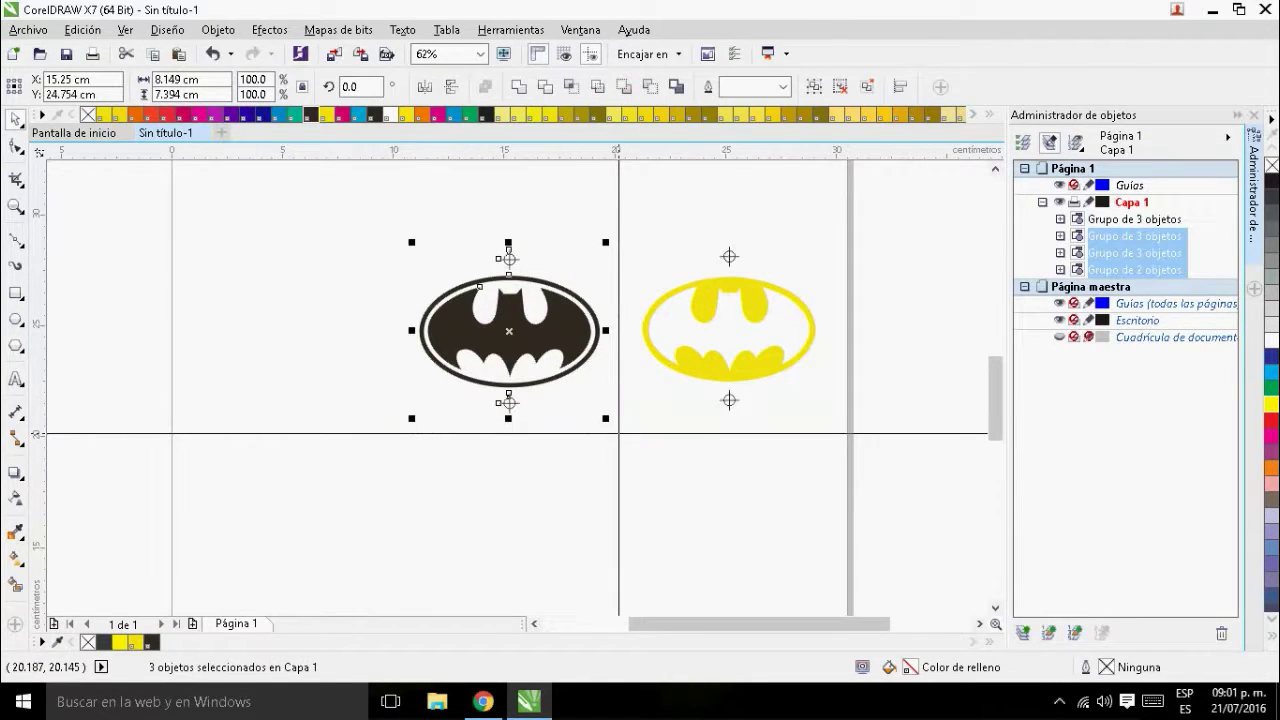
{"action": "key", "text": "ctrl+g"}
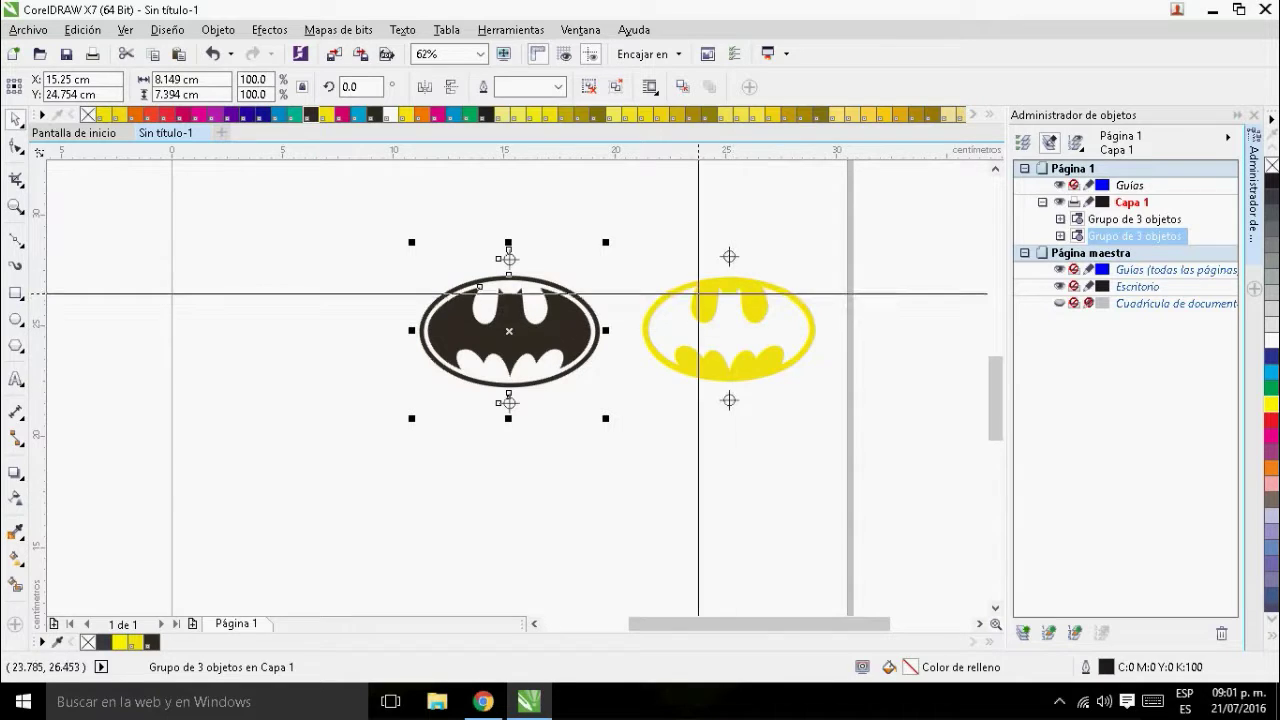
- Move the yellow group onto the black one so their registration marks coincide, and send the yellow group behind it
{"action": "left_click_drag", "start_coordinate": [698, 293], "coordinate": [504, 283]}
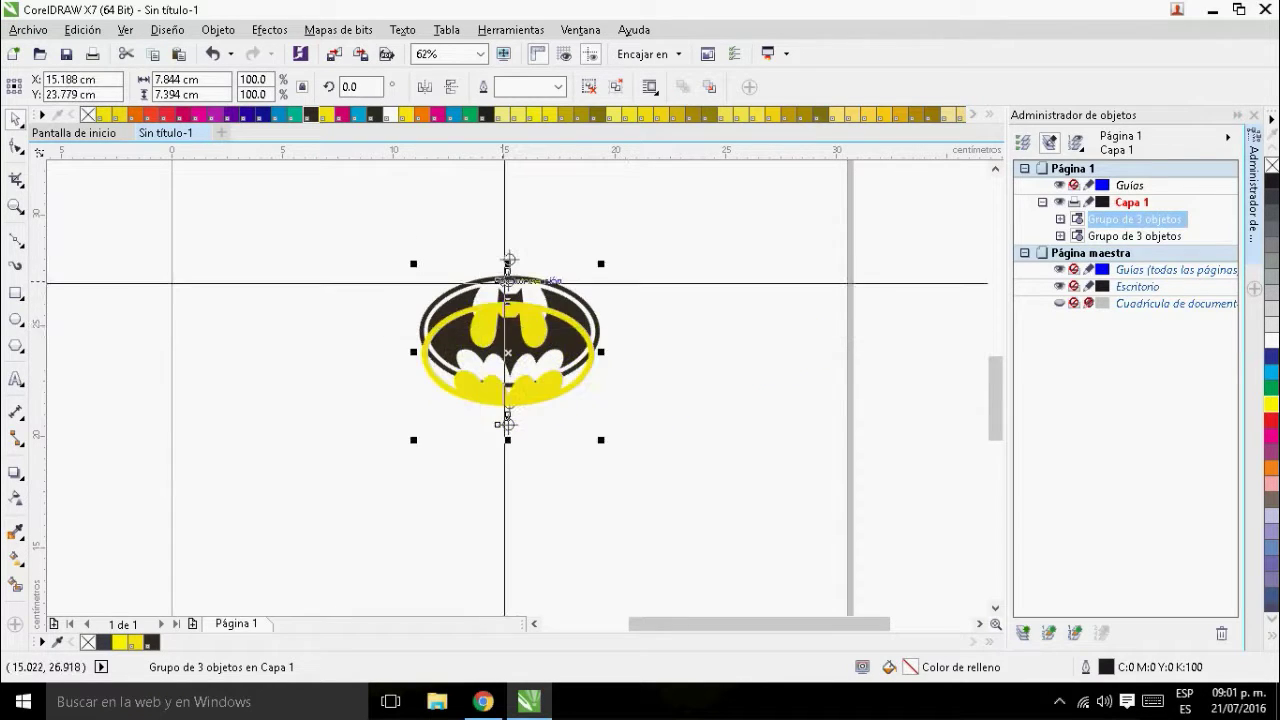
{"action": "scroll", "coordinate": [505, 282], "scroll_direction": "up", "scroll_amount": 5}
{"action": "left_click_drag", "start_coordinate": [552, 373], "coordinate": [561, 200]}
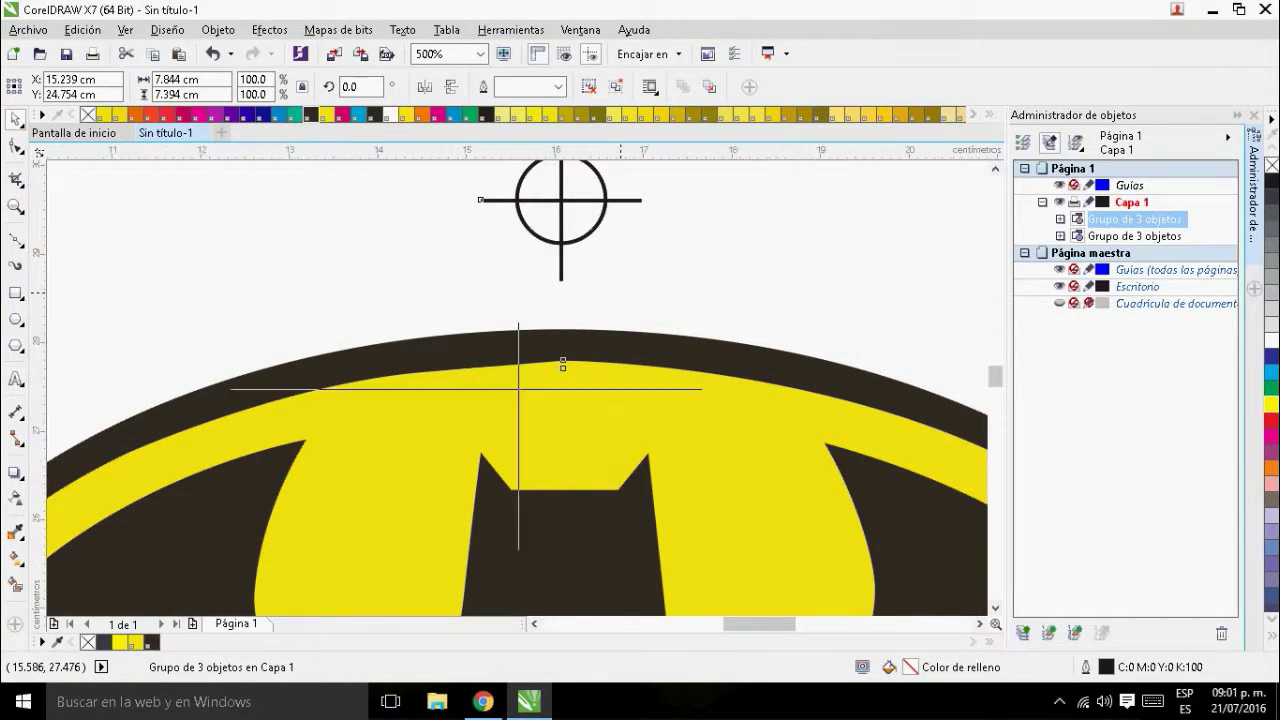
{"action": "scroll", "coordinate": [621, 293], "scroll_direction": "down", "scroll_amount": 2}
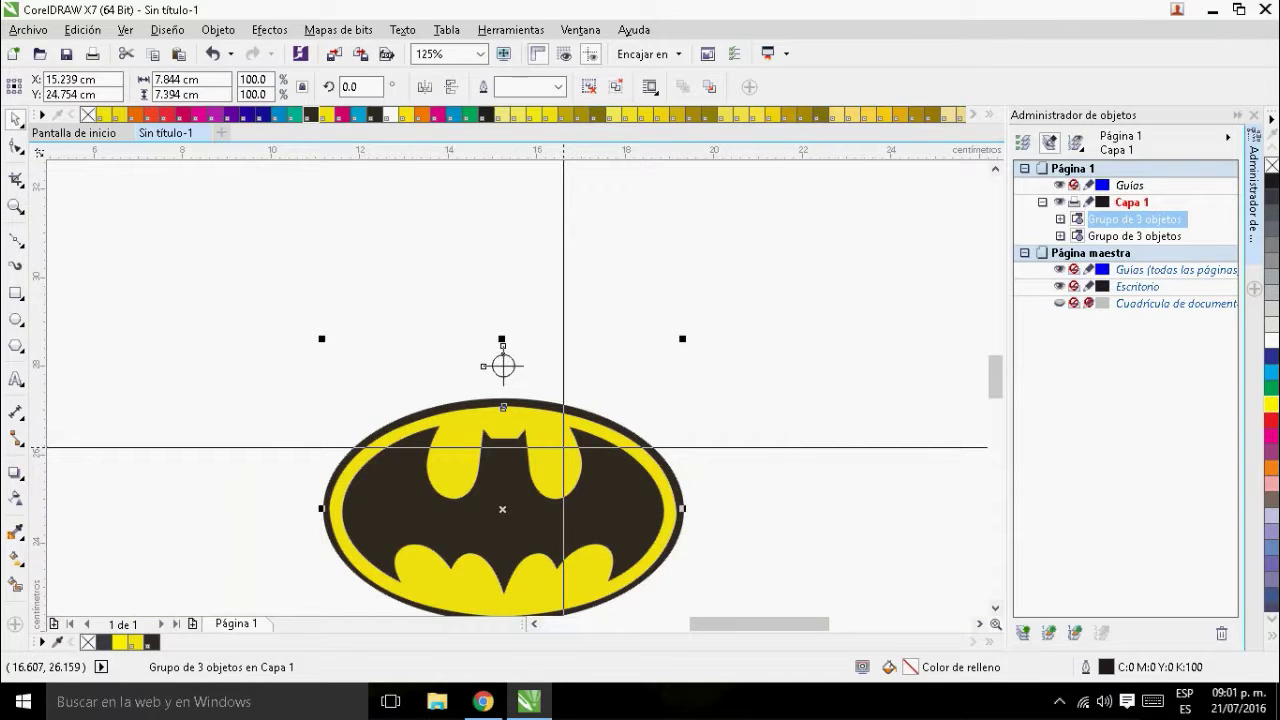
{"action": "key", "text": "ctrl+Page_Down"}
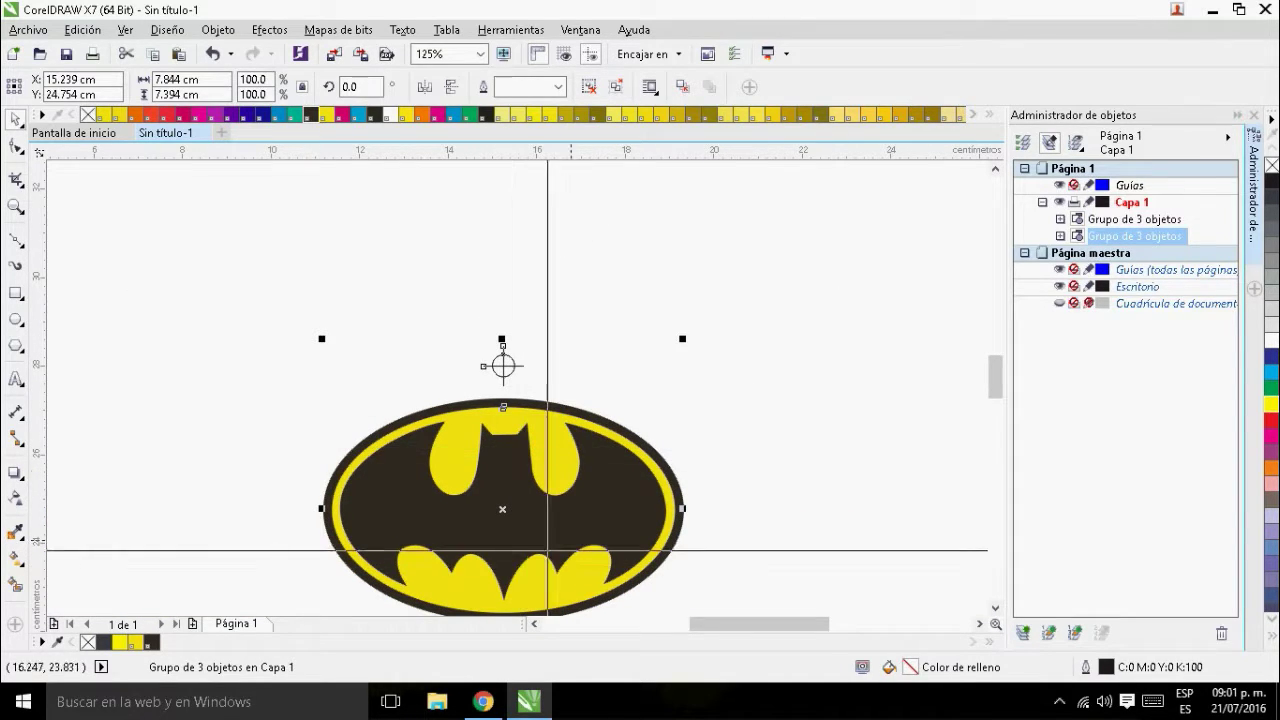
- Inspect the overlaid logo and move the yellow group about 9 cm to the right, beside the black one
{"action": "key", "text": "Escape"}
{"action": "scroll", "coordinate": [504, 366], "scroll_direction": "up", "scroll_amount": 3}
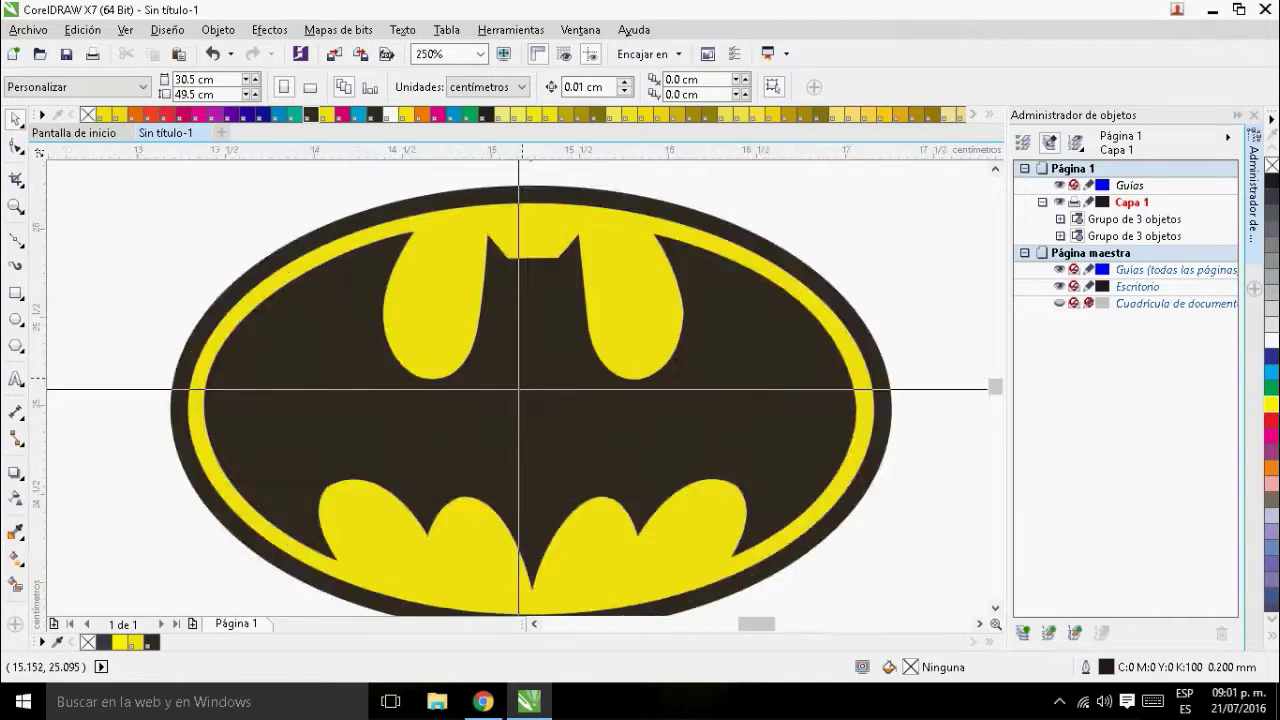
{"action": "scroll", "coordinate": [504, 366], "scroll_direction": "down", "scroll_amount": 2}
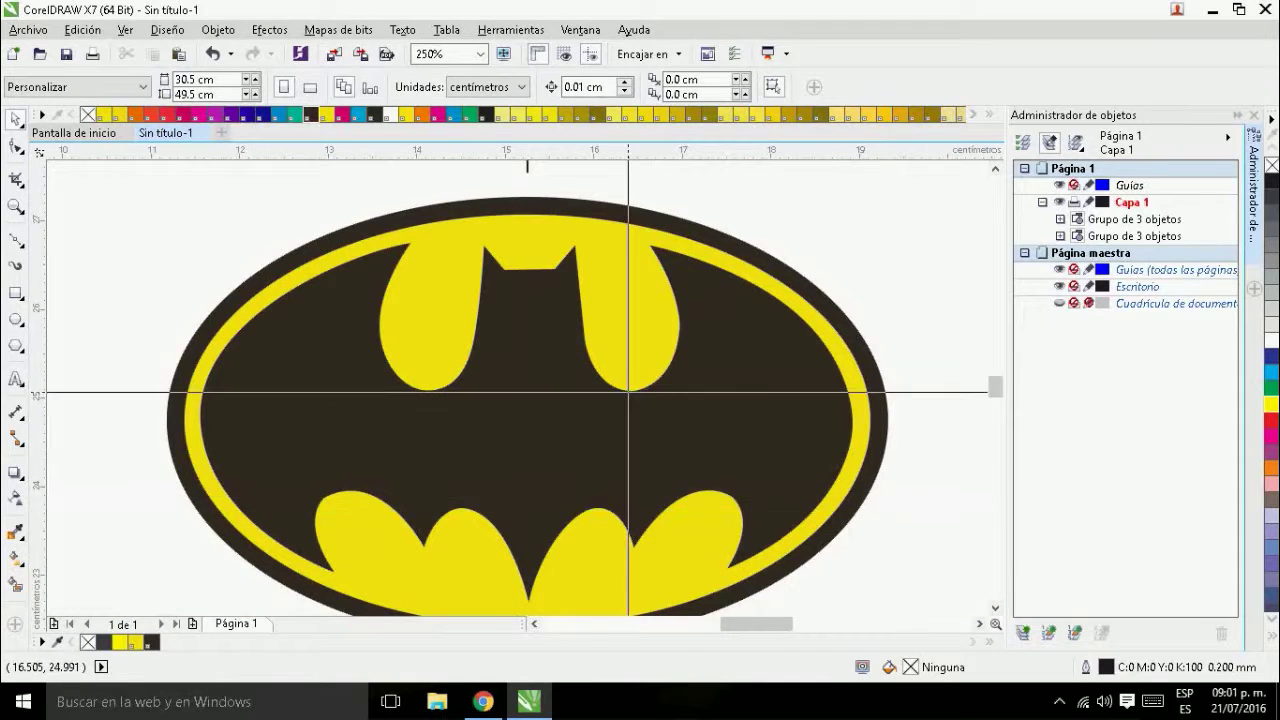
{"action": "scroll", "coordinate": [517, 388], "scroll_direction": "down", "scroll_amount": 2}
{"action": "left_click", "coordinate": [492, 375]}
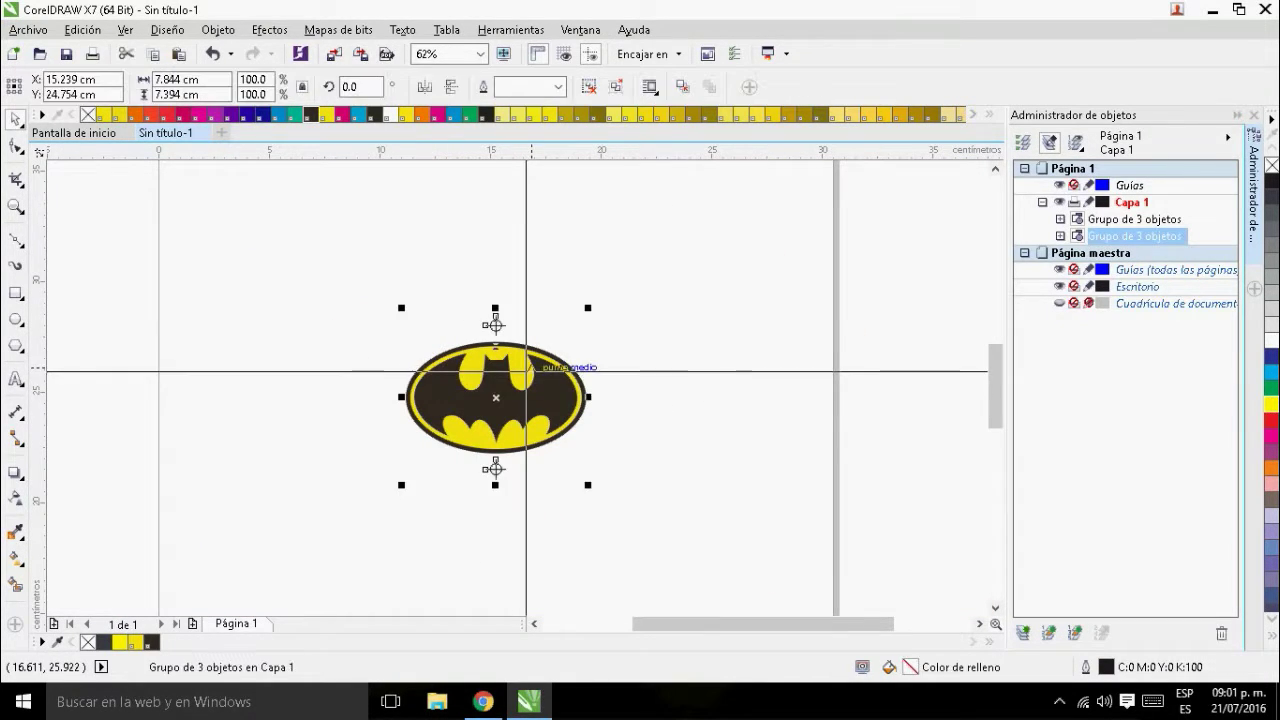
{"action": "left_click_drag", "start_coordinate": [496, 397], "coordinate": [698, 395]}
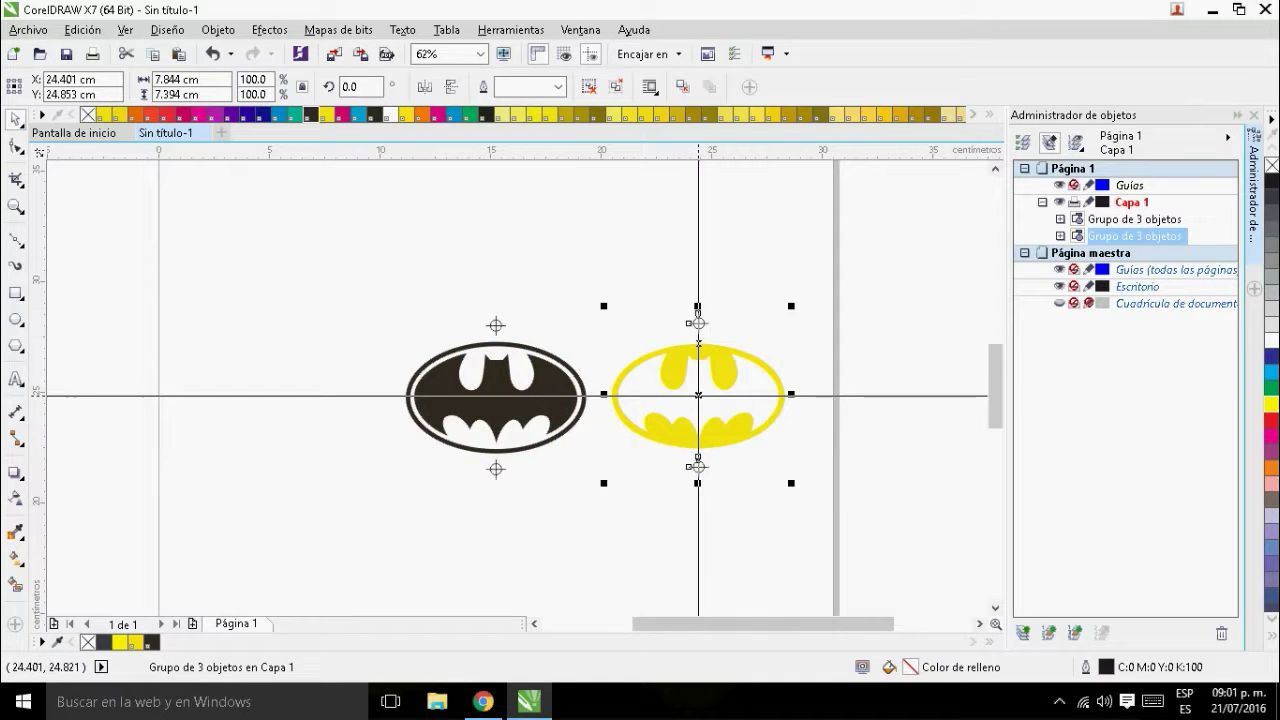
- Ungroup the yellow artwork from its registration marks and set the outline of both marks to PANTONE Yellow C
{"action": "left_click", "coordinate": [559, 502]}
{"action": "left_click_drag", "start_coordinate": [559, 502], "coordinate": [697, 324]}
{"action": "left_click", "coordinate": [697, 323]}
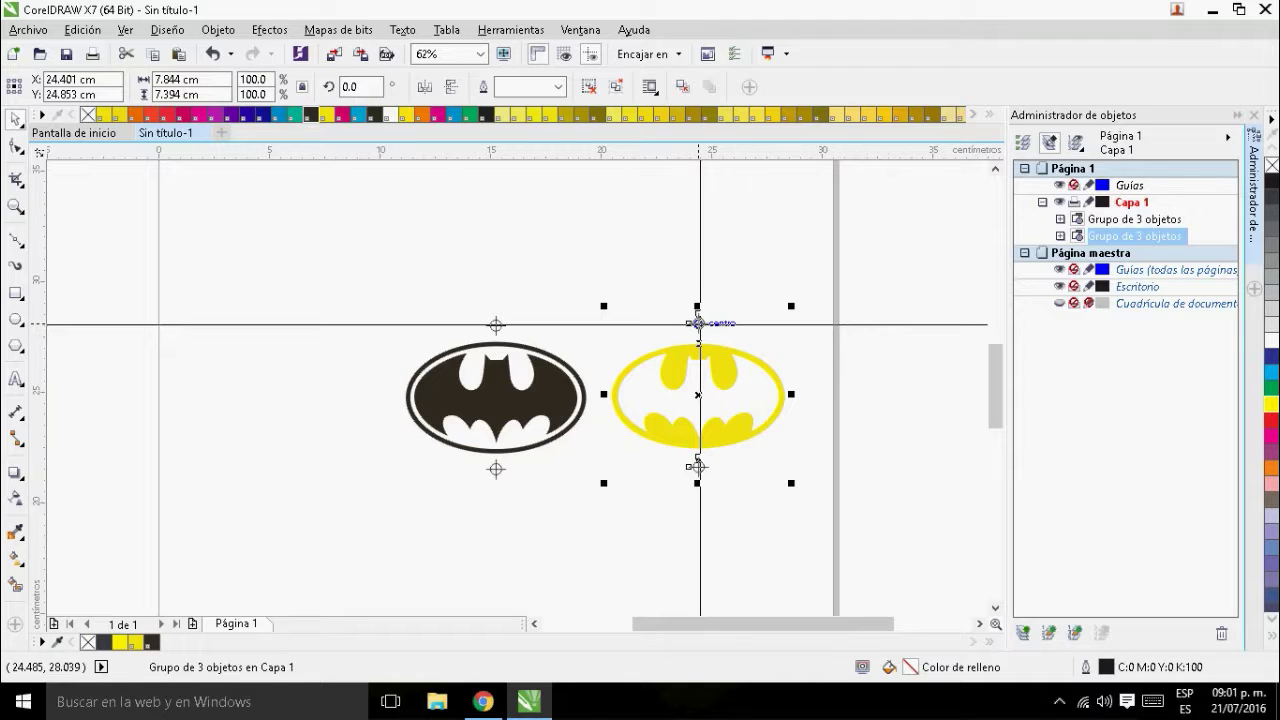
{"action": "key", "text": "ctrl+u"}
{"action": "left_click", "coordinate": [677, 264]}
{"action": "left_click_drag", "start_coordinate": [660, 272], "coordinate": [748, 610]}
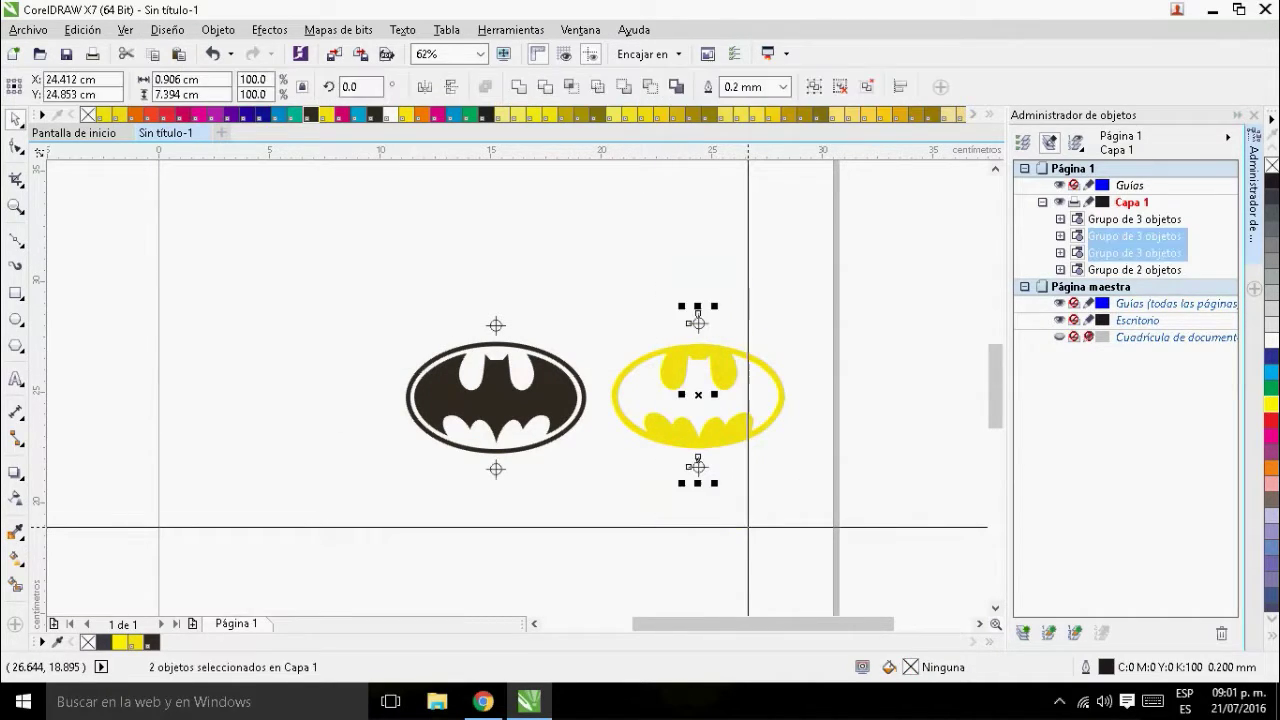
{"action": "right_click", "coordinate": [137, 644]}
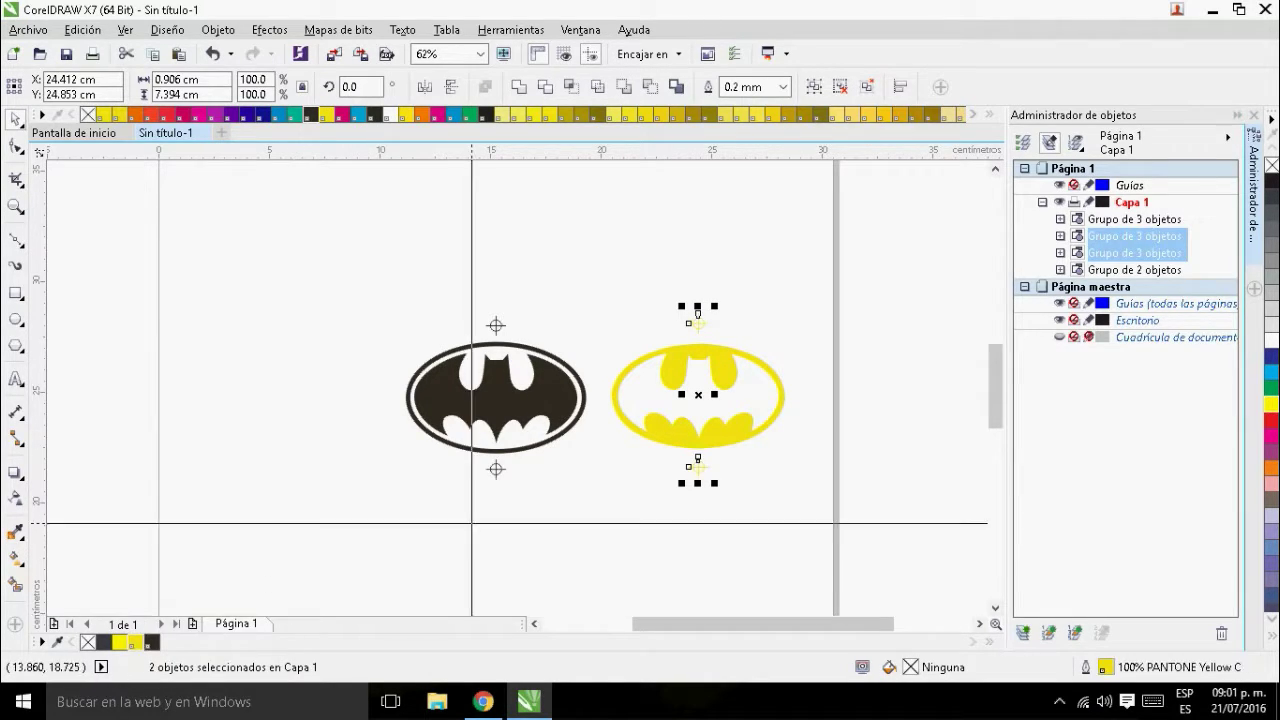
- Group the yellow artwork with its two yellow registration marks again
{"action": "scroll", "coordinate": [516, 455], "scroll_direction": "down", "scroll_amount": 5}
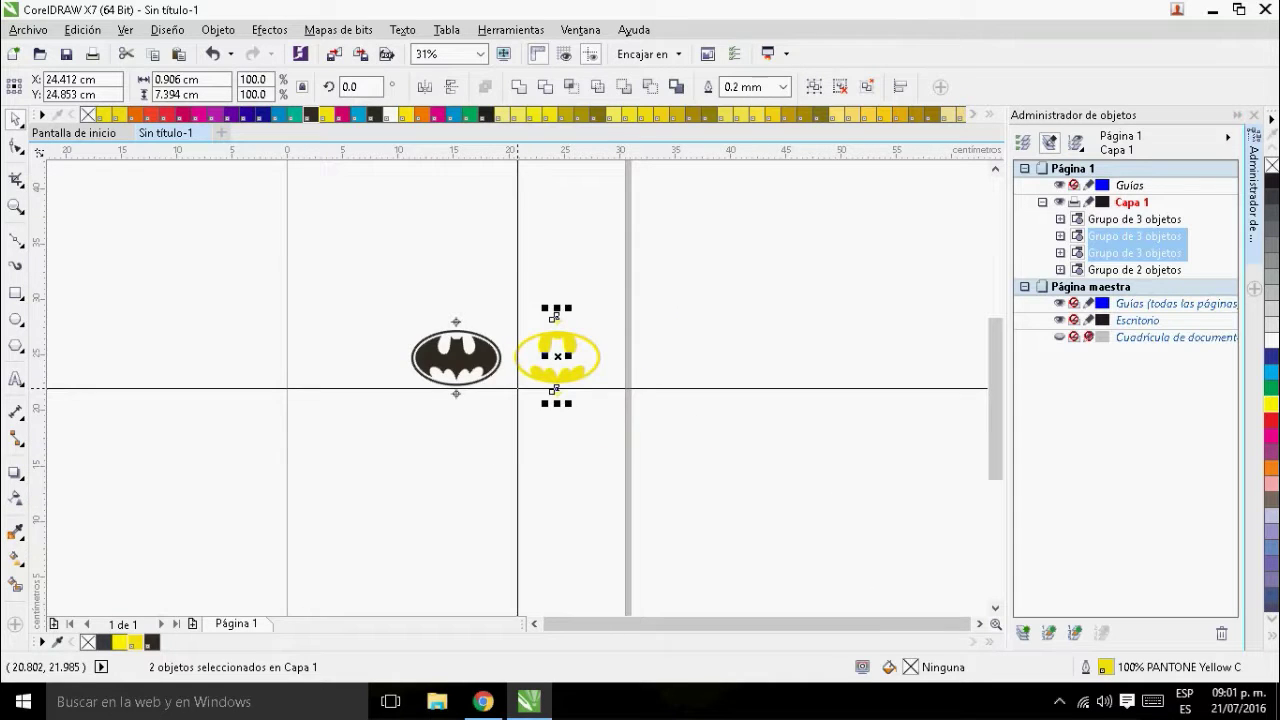
{"action": "left_click", "coordinate": [546, 443]}
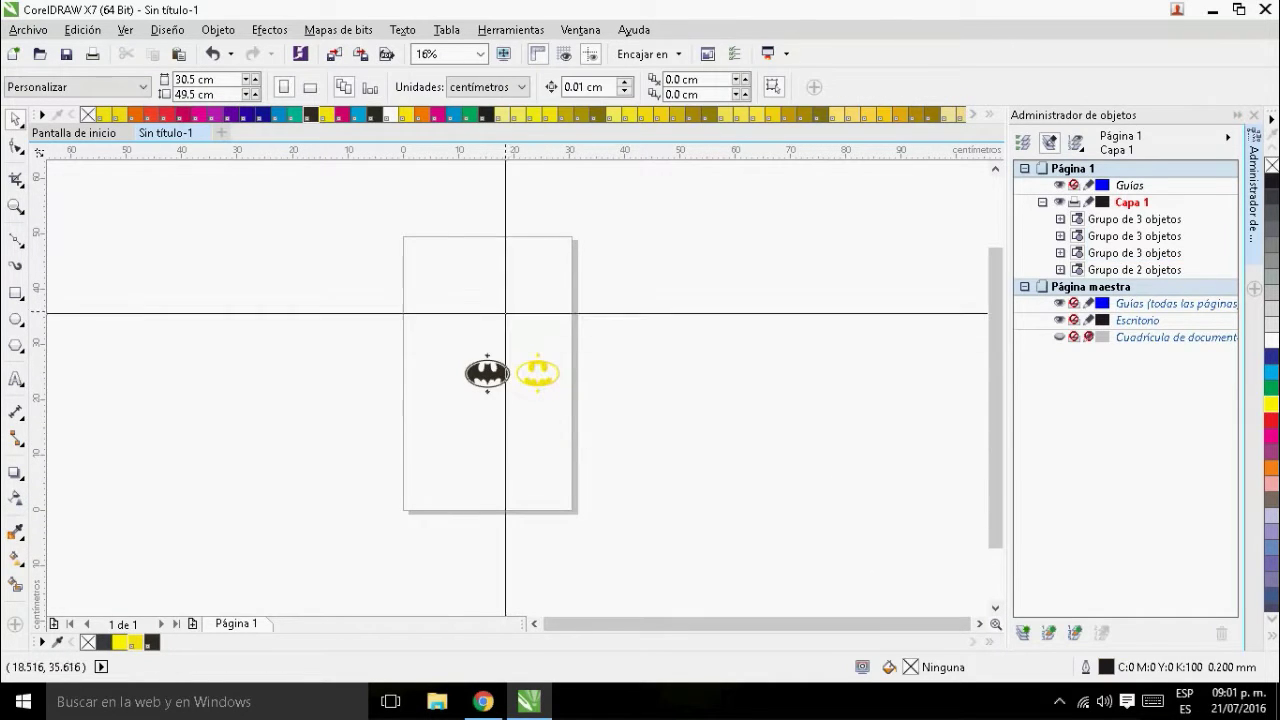
{"action": "left_click_drag", "start_coordinate": [443, 323], "coordinate": [598, 419]}
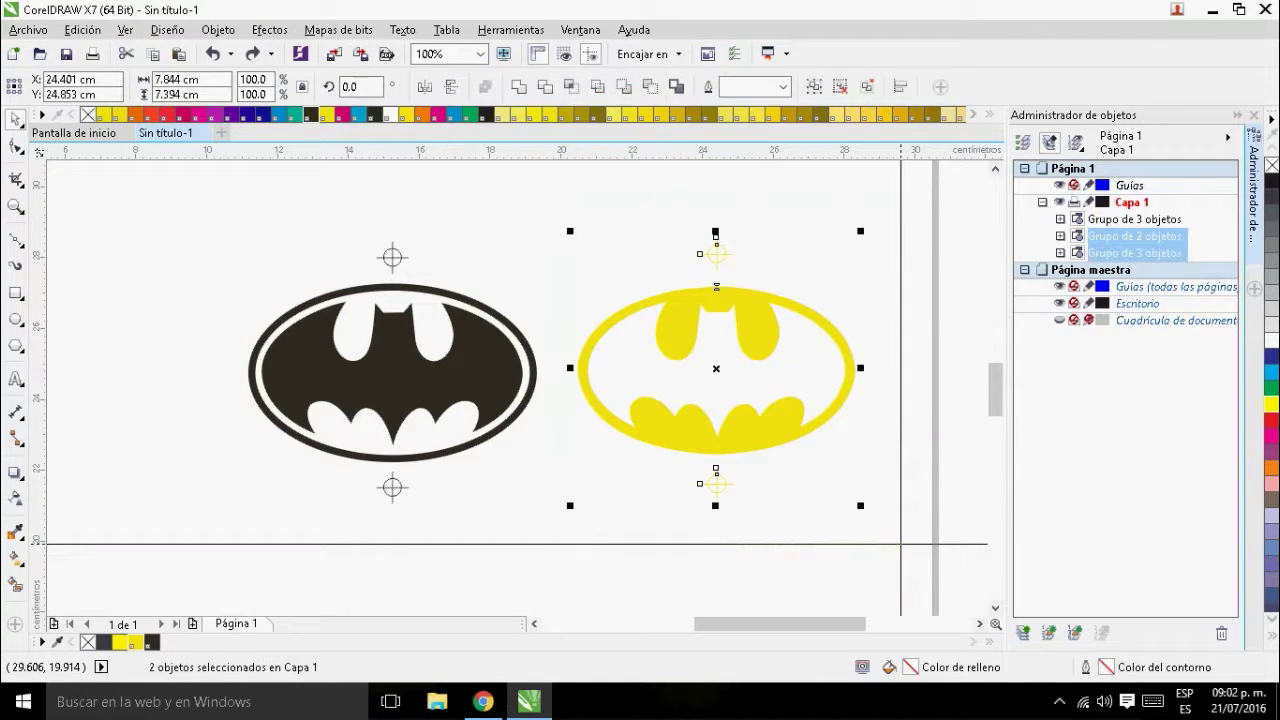
{"action": "key", "text": "ctrl+g"}
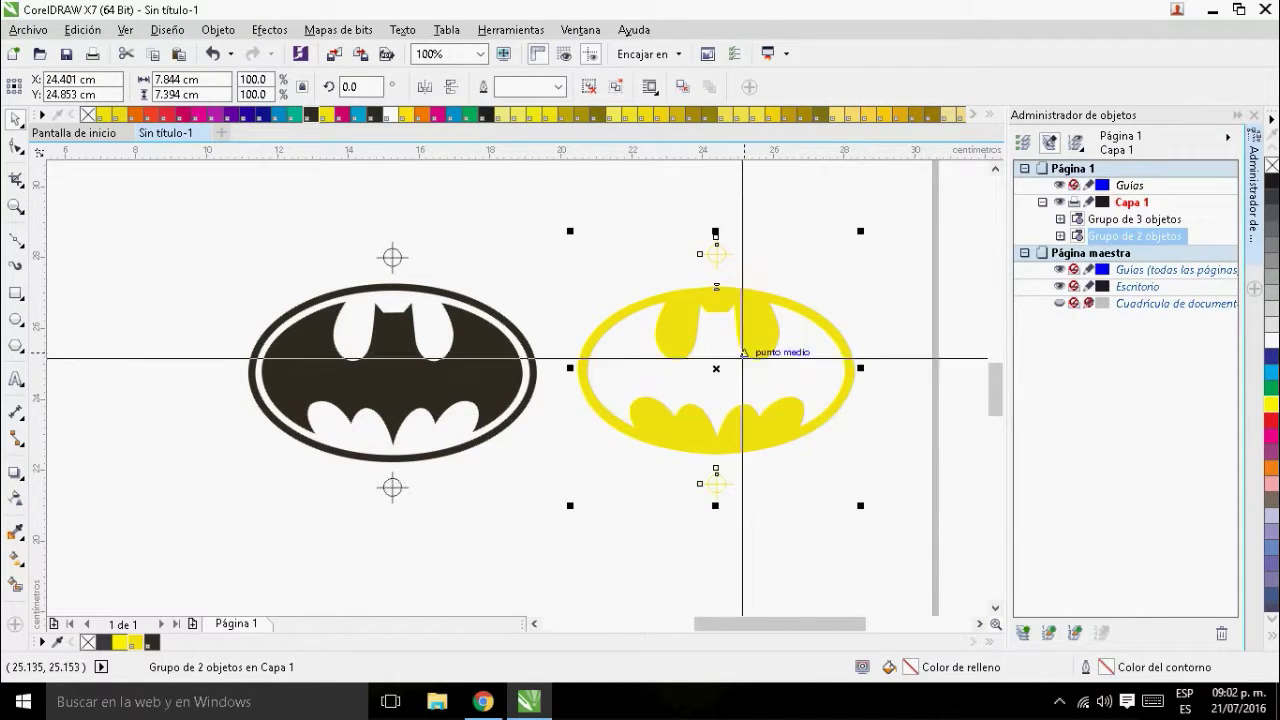
- Move the yellow group back over the black one, aligning their registration marks, and check the alignment up close
{"action": "left_click_drag", "start_coordinate": [713, 372], "coordinate": [398, 375]}
{"action": "key", "text": "Escape"}
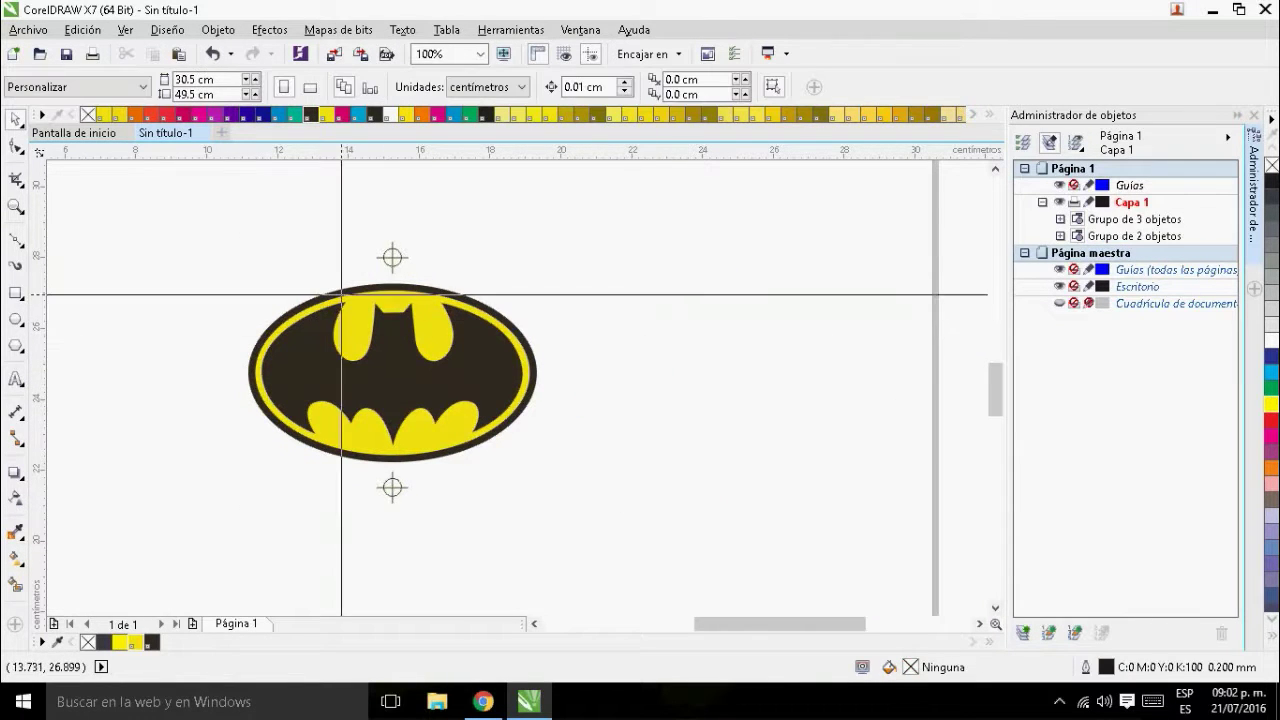
{"action": "scroll", "coordinate": [432, 335], "scroll_direction": "up", "scroll_amount": 5}
{"action": "scroll", "coordinate": [517, 388], "scroll_direction": "down", "scroll_amount": 4}
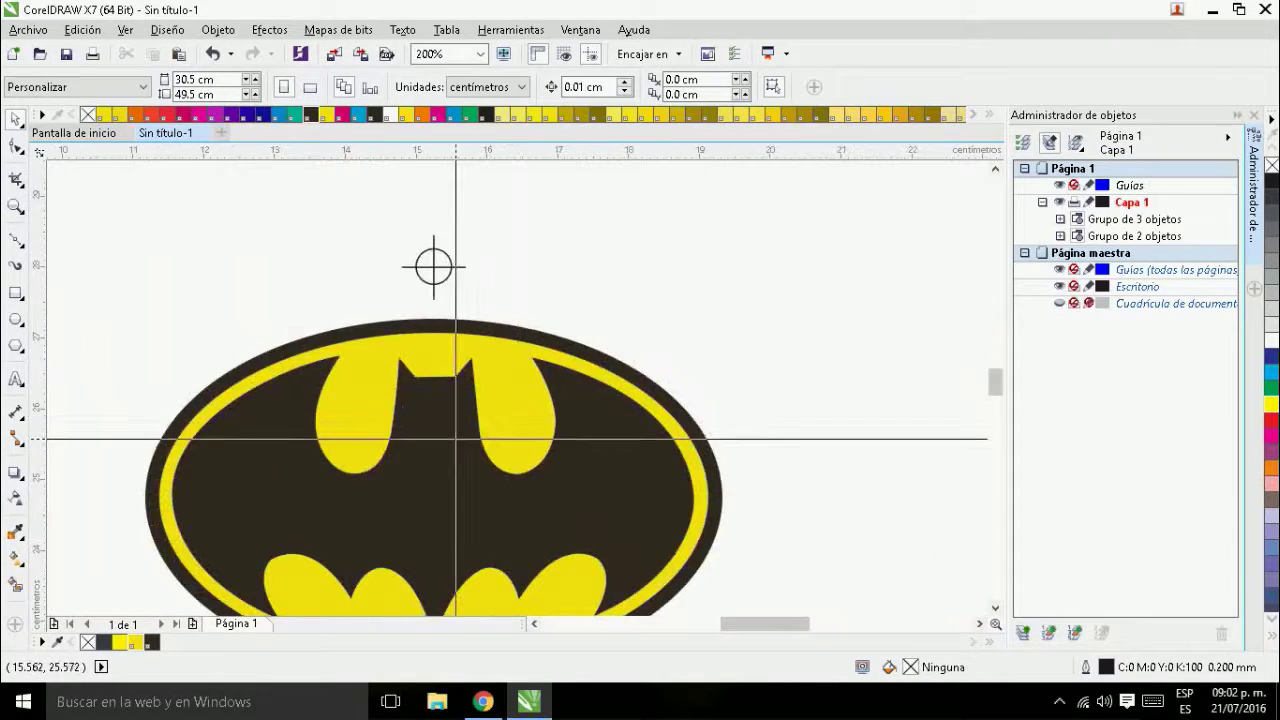
{"action": "left_click", "coordinate": [432, 437]}
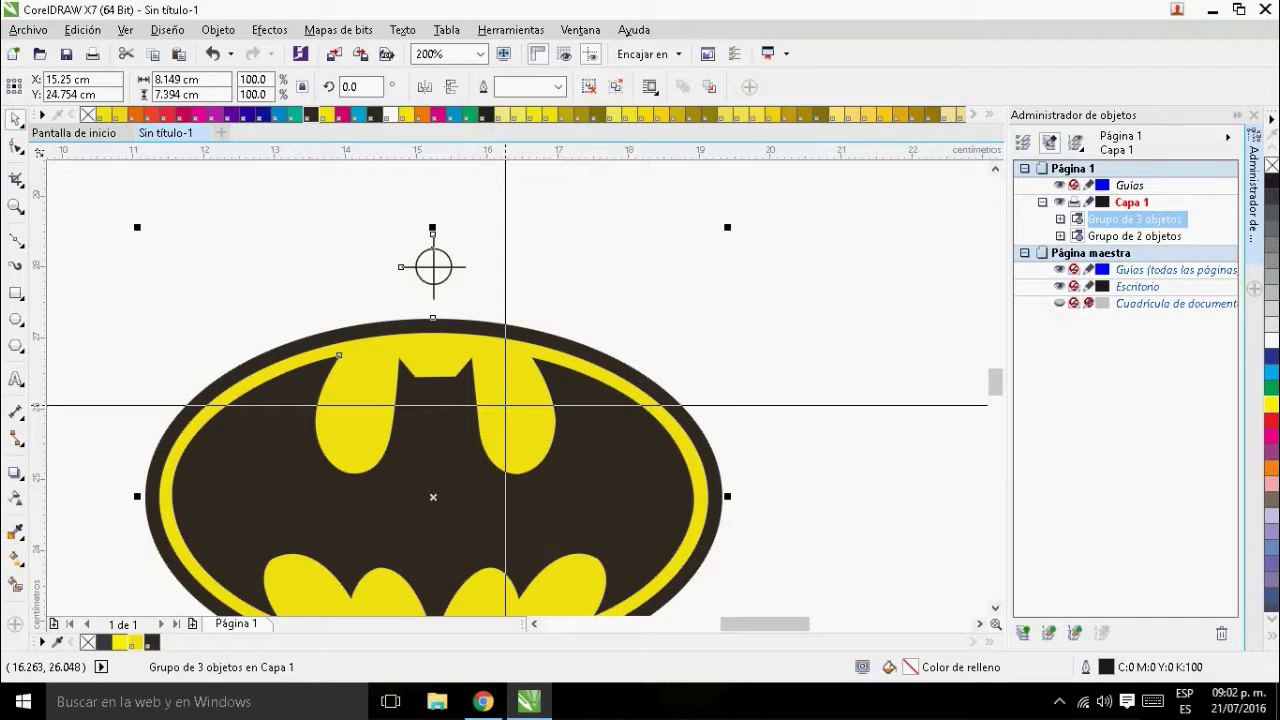
{"action": "scroll", "coordinate": [433, 268], "scroll_direction": "up", "scroll_amount": 6}
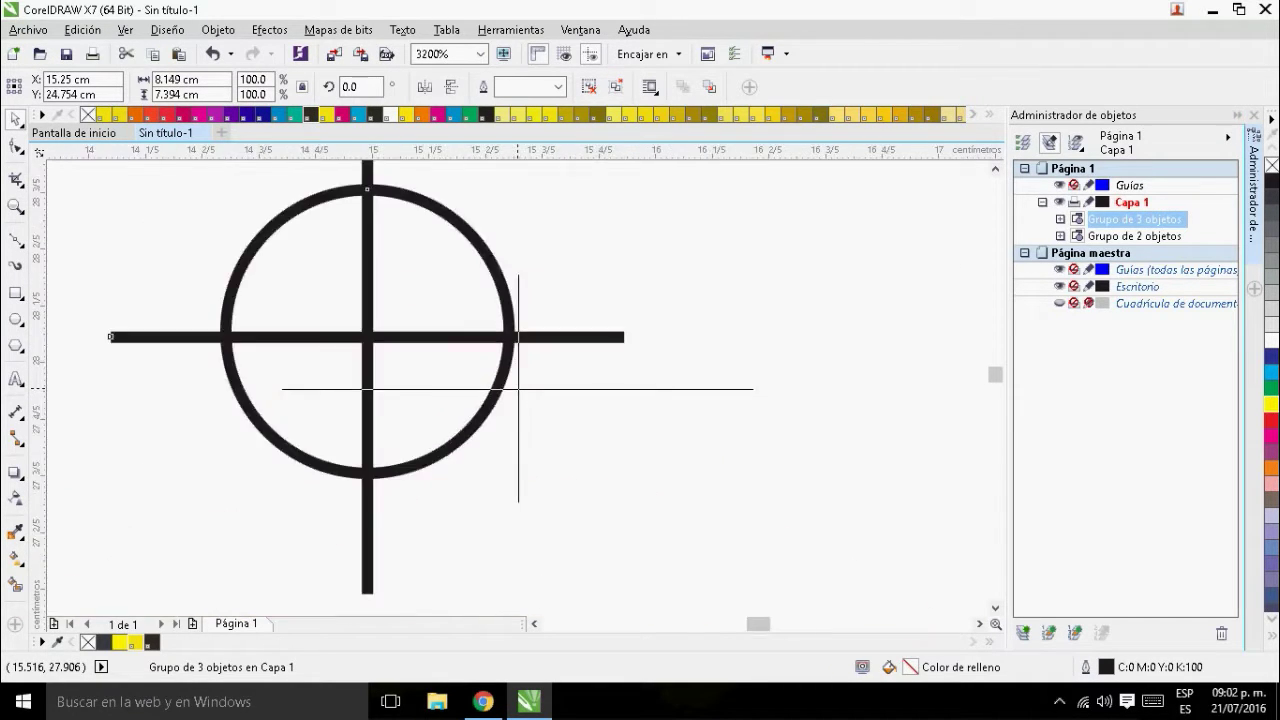
{"action": "scroll", "coordinate": [518, 388], "scroll_direction": "down", "scroll_amount": 5}
- Select both colour groups and scale them proportionally to a width of 25 cm
{"action": "left_click_drag", "start_coordinate": [277, 266], "coordinate": [711, 556]}
{"action": "left_click", "coordinate": [211, 82]}
{"action": "type", "text": "25"}
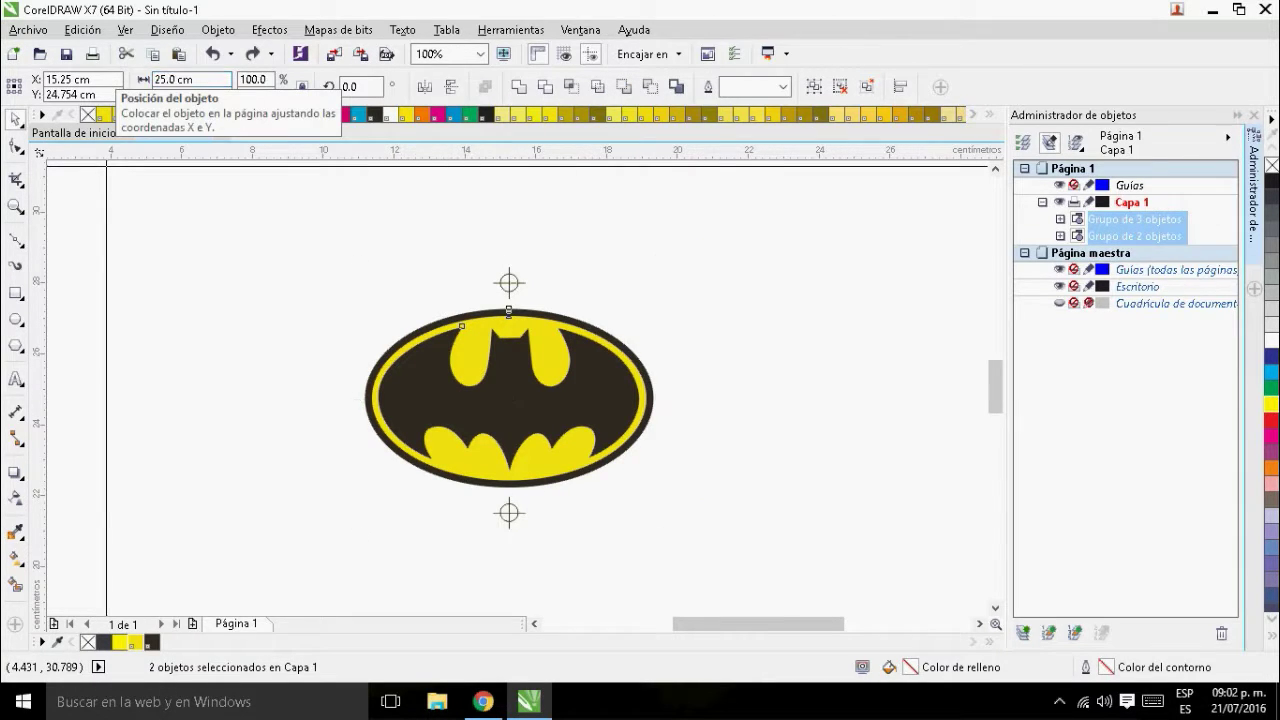
{"action": "key", "text": "Return"}
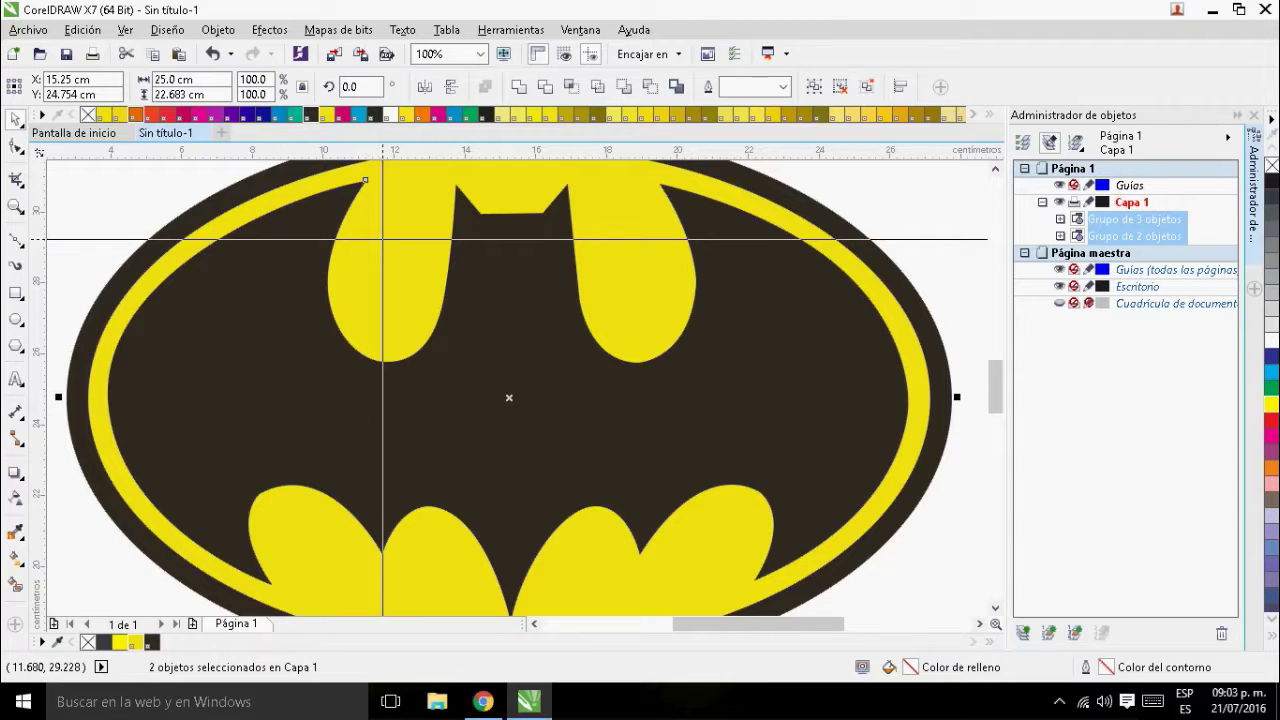
{"action": "scroll", "coordinate": [383, 239], "scroll_direction": "down", "scroll_amount": 2}
{"action": "left_click", "coordinate": [352, 349]}
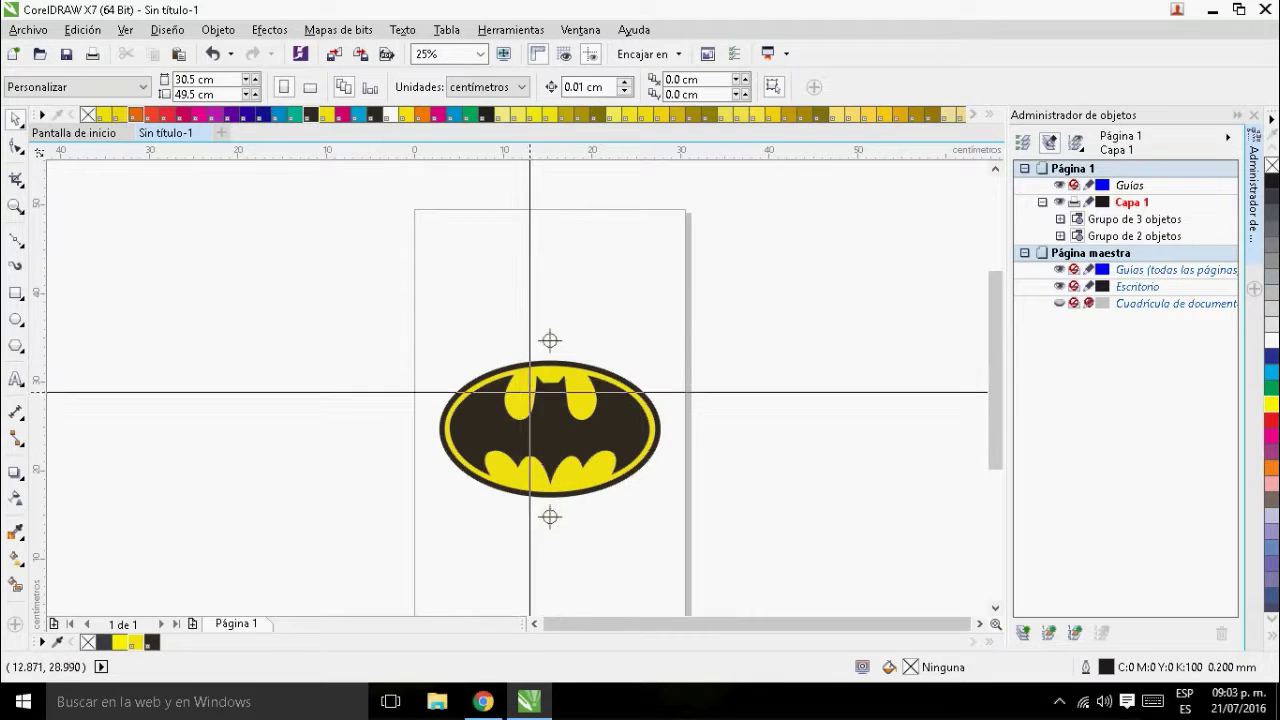
- Separate the two colour groups, placing the black one at the top of the page and the yellow one outside it
{"action": "left_click_drag", "start_coordinate": [388, 314], "coordinate": [686, 556]}
{"action": "left_click_drag", "start_coordinate": [549, 428], "coordinate": [561, 317]}
{"action": "left_click", "coordinate": [339, 424]}
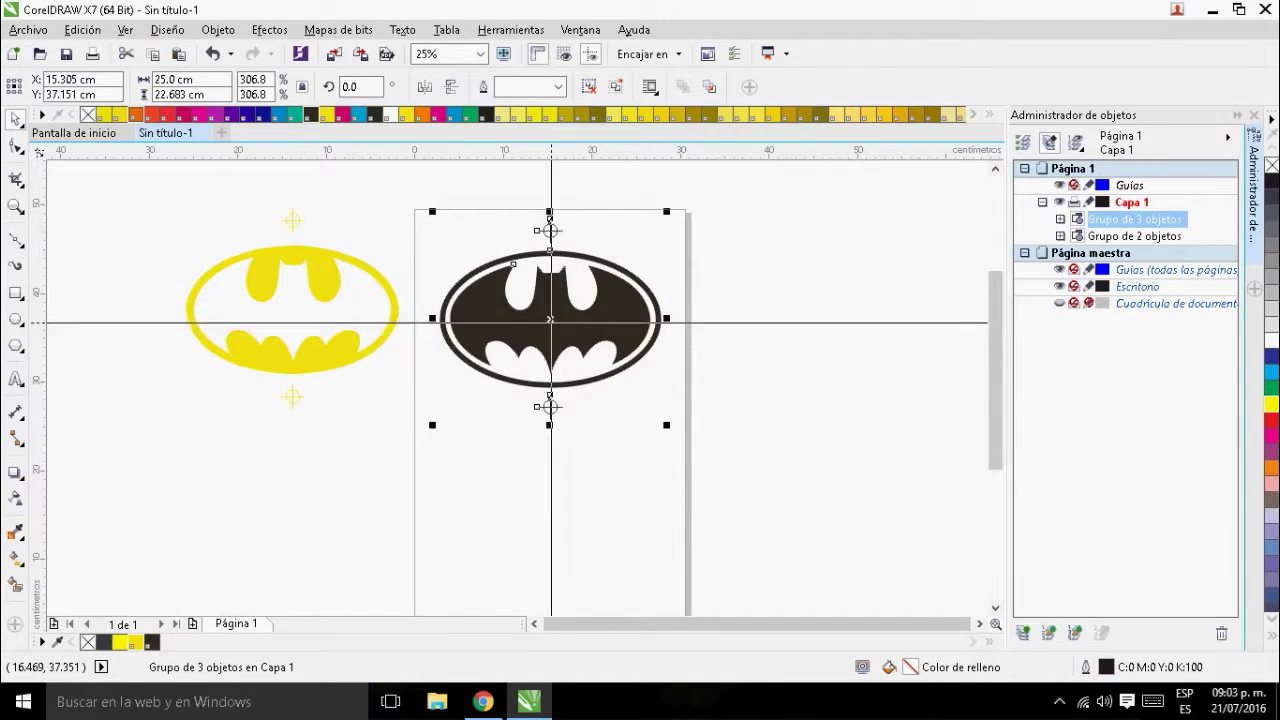
- Place the yellow group on the page directly below the black one, roughly centred horizontally at about X 15.4 cm
{"action": "left_click_drag", "start_coordinate": [318, 360], "coordinate": [648, 514]}
{"action": "scroll", "coordinate": [648, 514], "scroll_direction": "down", "scroll_amount": 3}
{"action": "scroll", "coordinate": [500, 385], "scroll_direction": "up", "scroll_amount": 3}
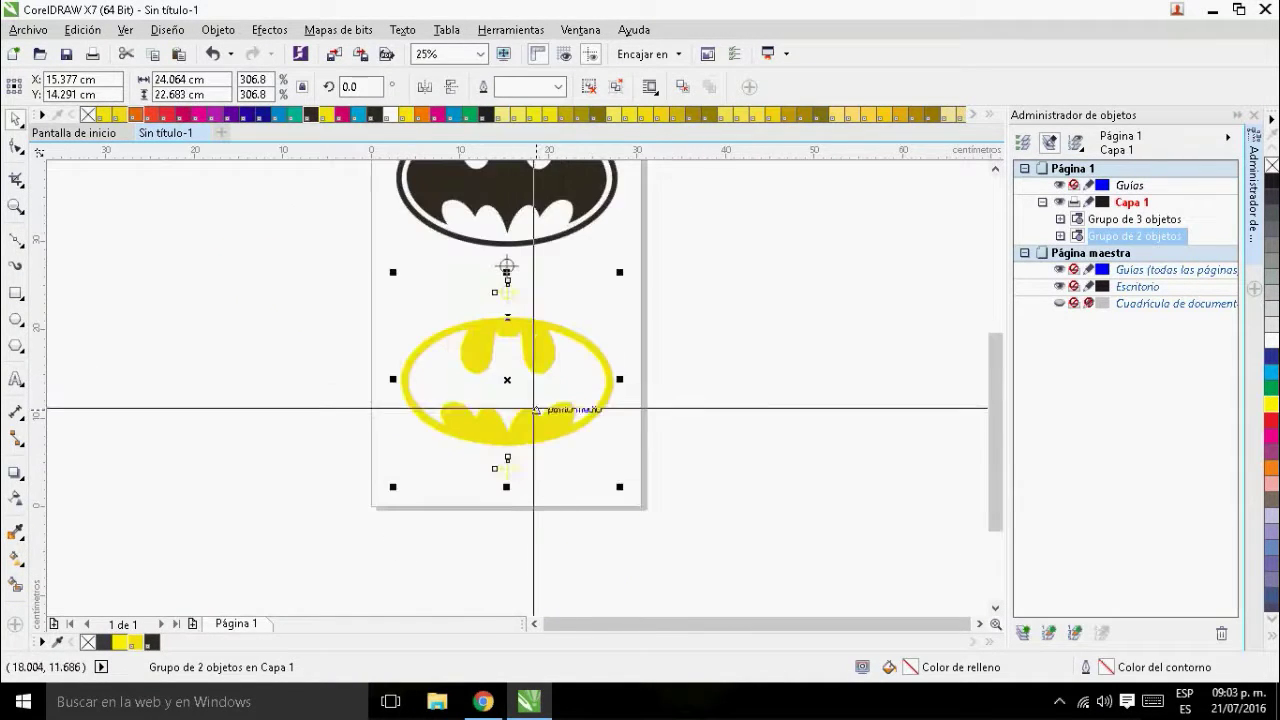
{"action": "scroll", "coordinate": [508, 467], "scroll_direction": "up", "scroll_amount": 3}
{"action": "scroll", "coordinate": [508, 467], "scroll_direction": "down", "scroll_amount": 5}
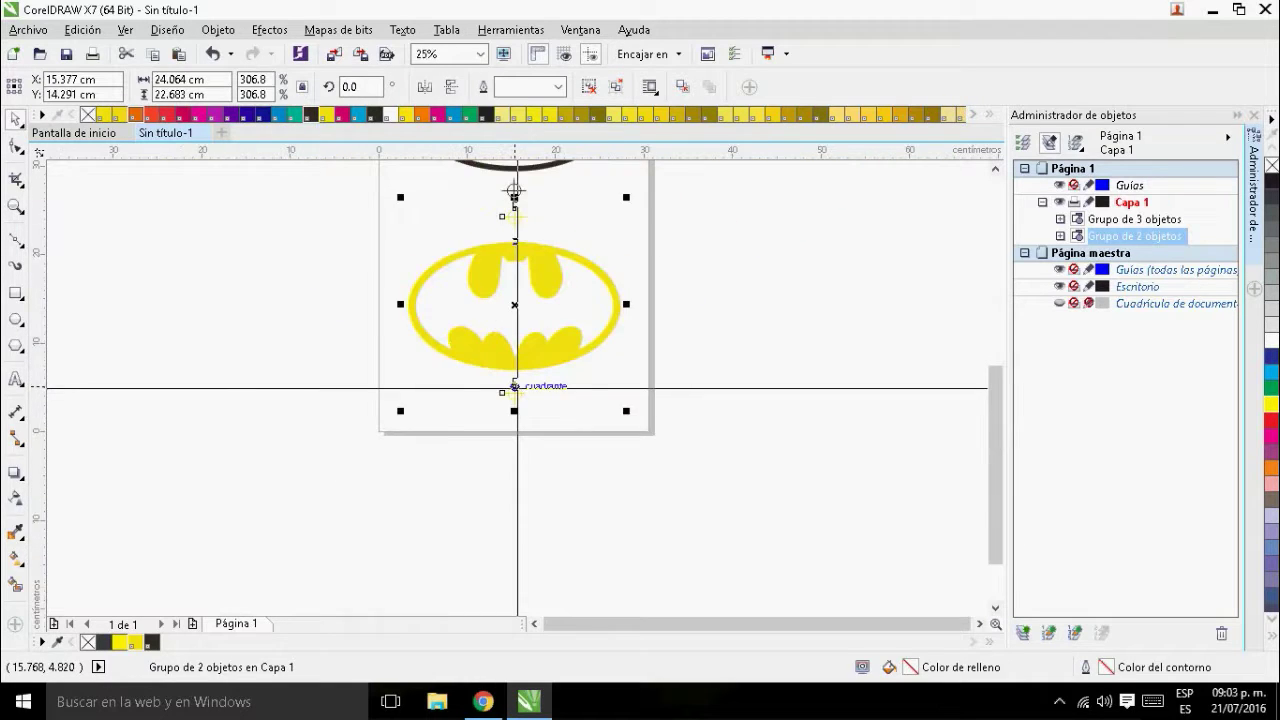
{"action": "left_click", "coordinate": [424, 272]}
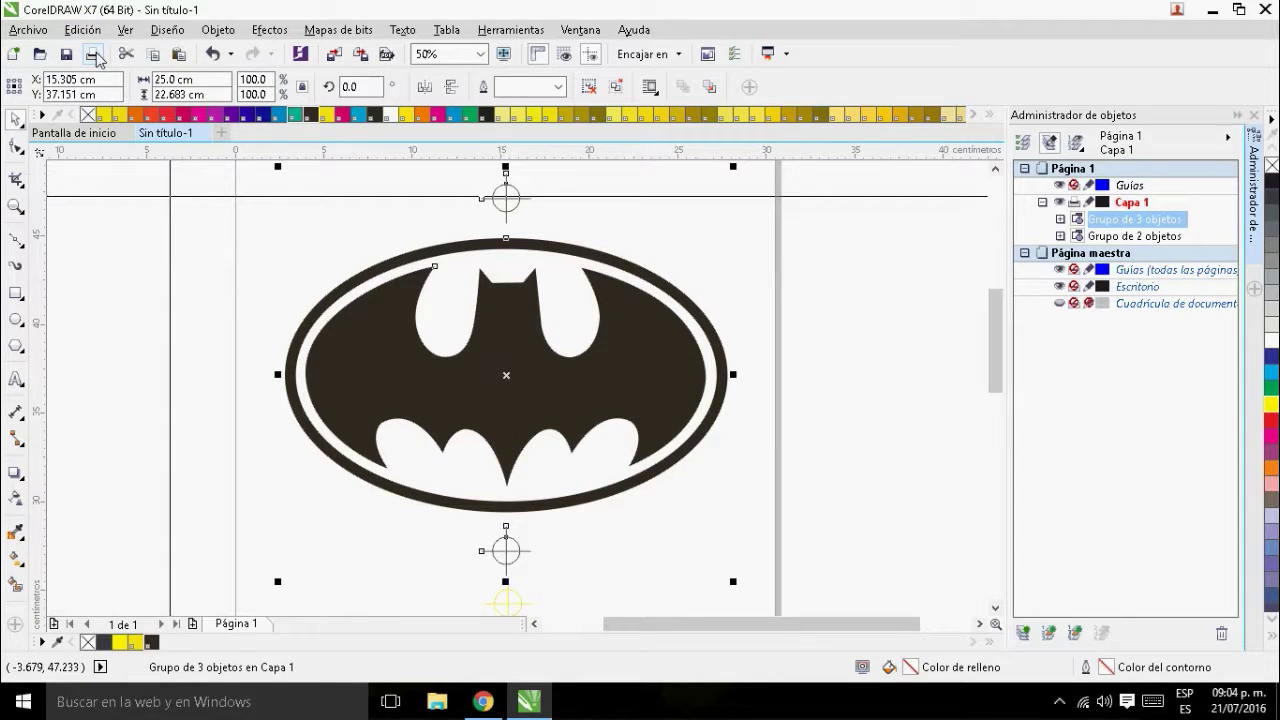
- Open the print settings and preview the PANTONE Yellow C and PANTONE Black C separation pages
{"action": "left_click", "coordinate": [94, 56]}
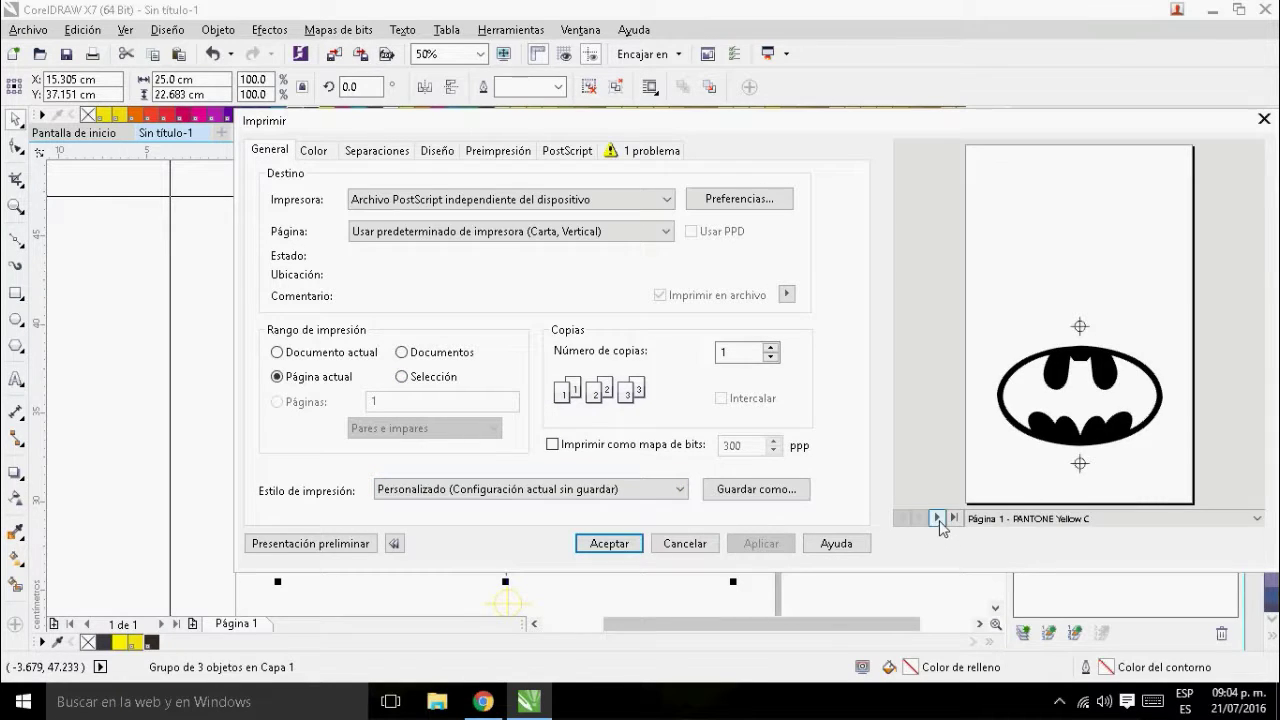
{"action": "left_click", "coordinate": [938, 518]}
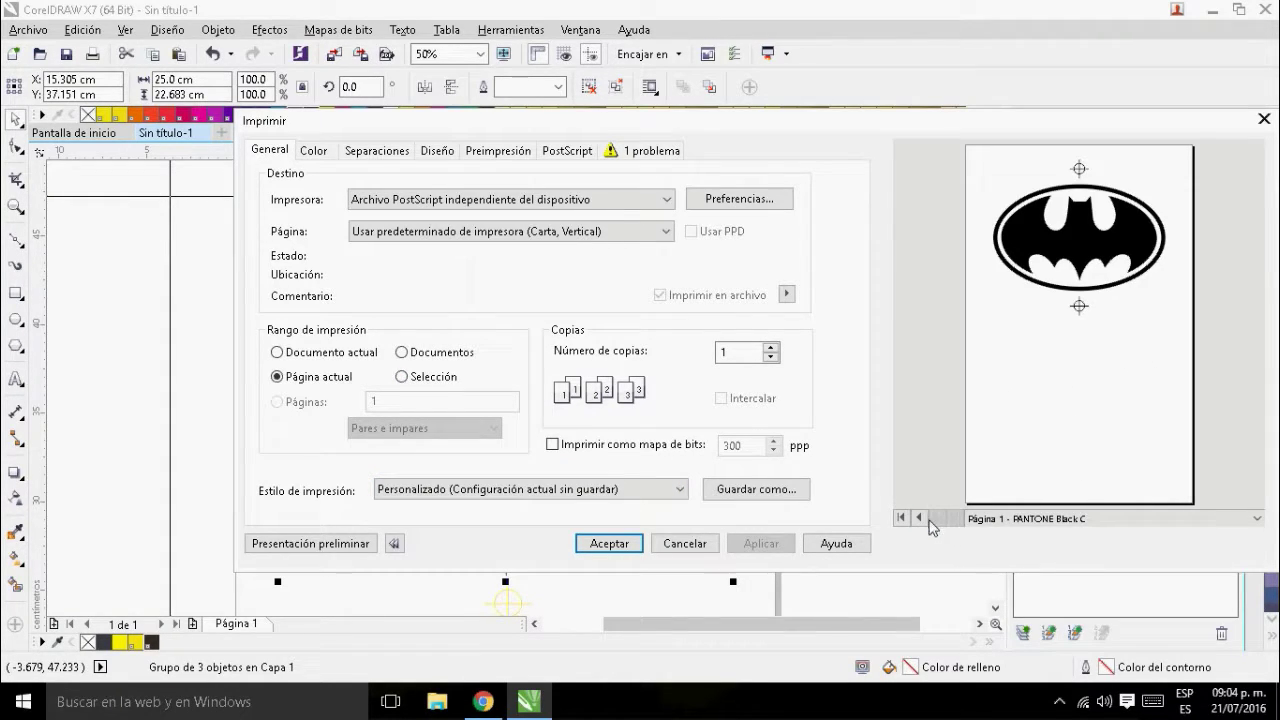
{"action": "left_click", "coordinate": [919, 518]}
{"action": "left_click", "coordinate": [937, 518]}
- Print the PANTONE Yellow C and PANTONE Black C separations to a PostScript file, overwriting "seleccion de color" in the 0positivos folder
{"action": "left_click", "coordinate": [665, 200]}
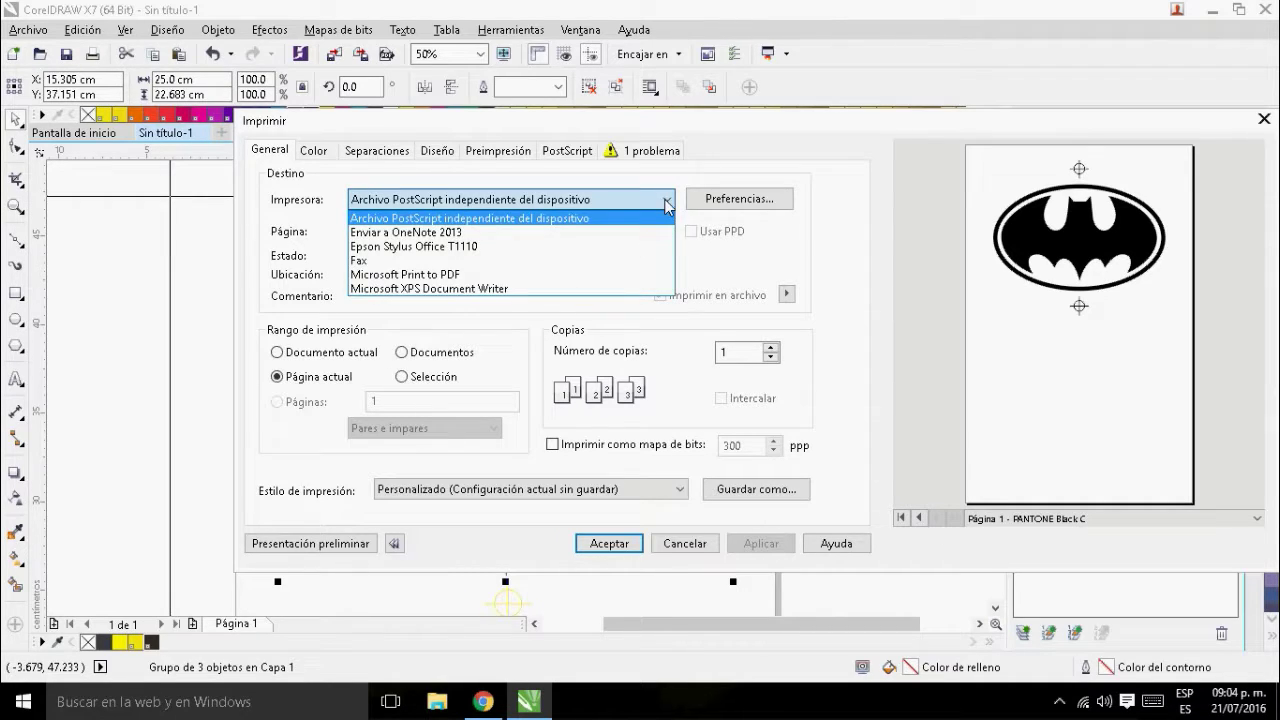
{"action": "left_click", "coordinate": [665, 200]}
{"action": "left_click", "coordinate": [363, 152]}
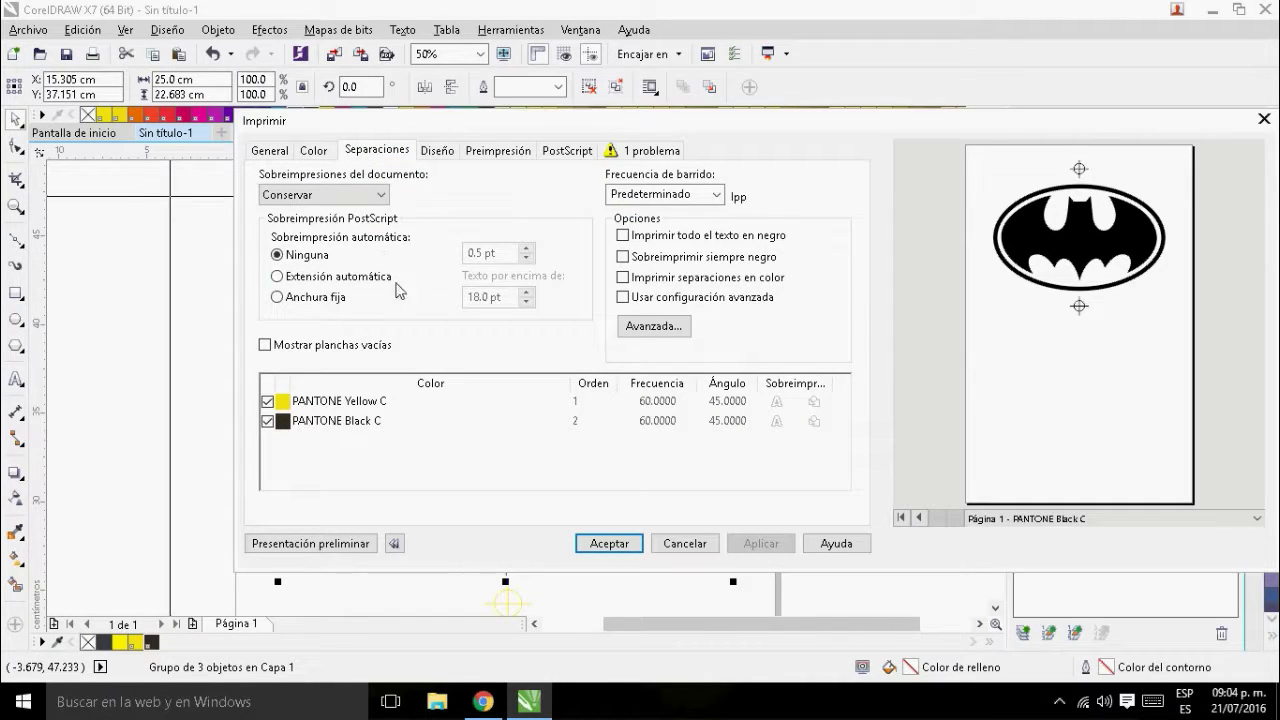
{"action": "left_click", "coordinate": [608, 544]}
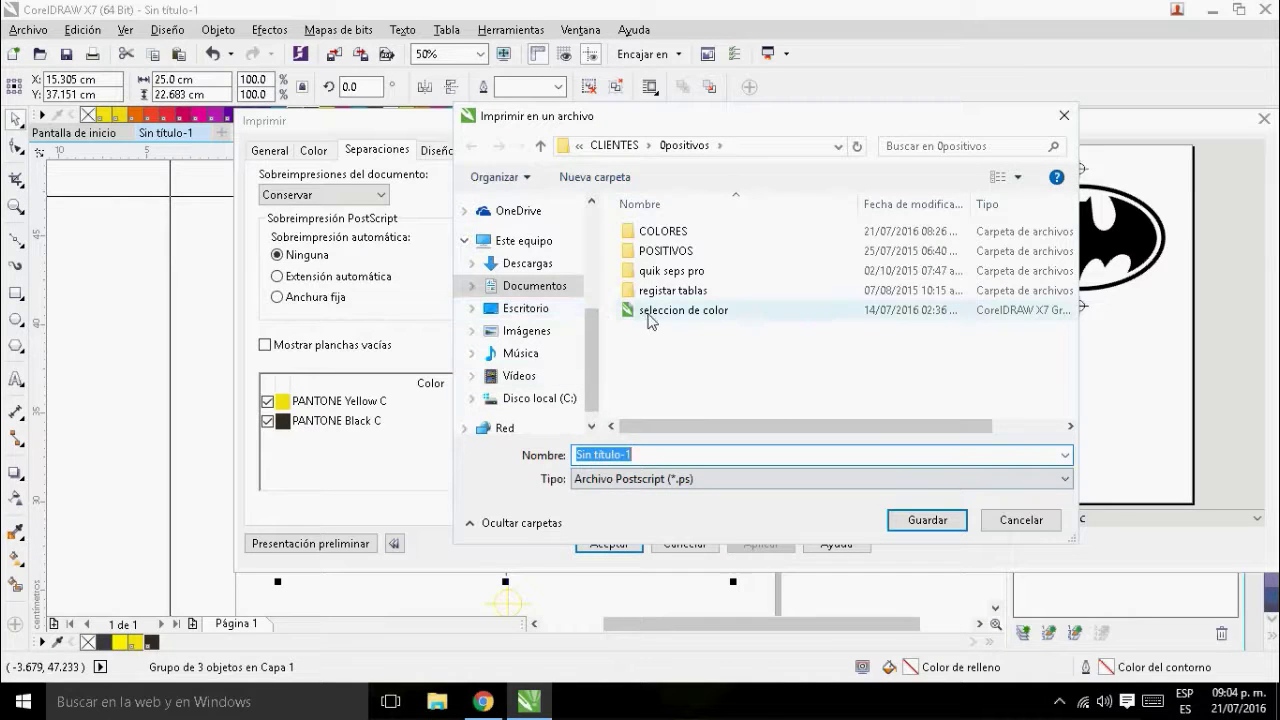
{"action": "left_click", "coordinate": [653, 313]}
{"action": "left_click", "coordinate": [908, 522]}
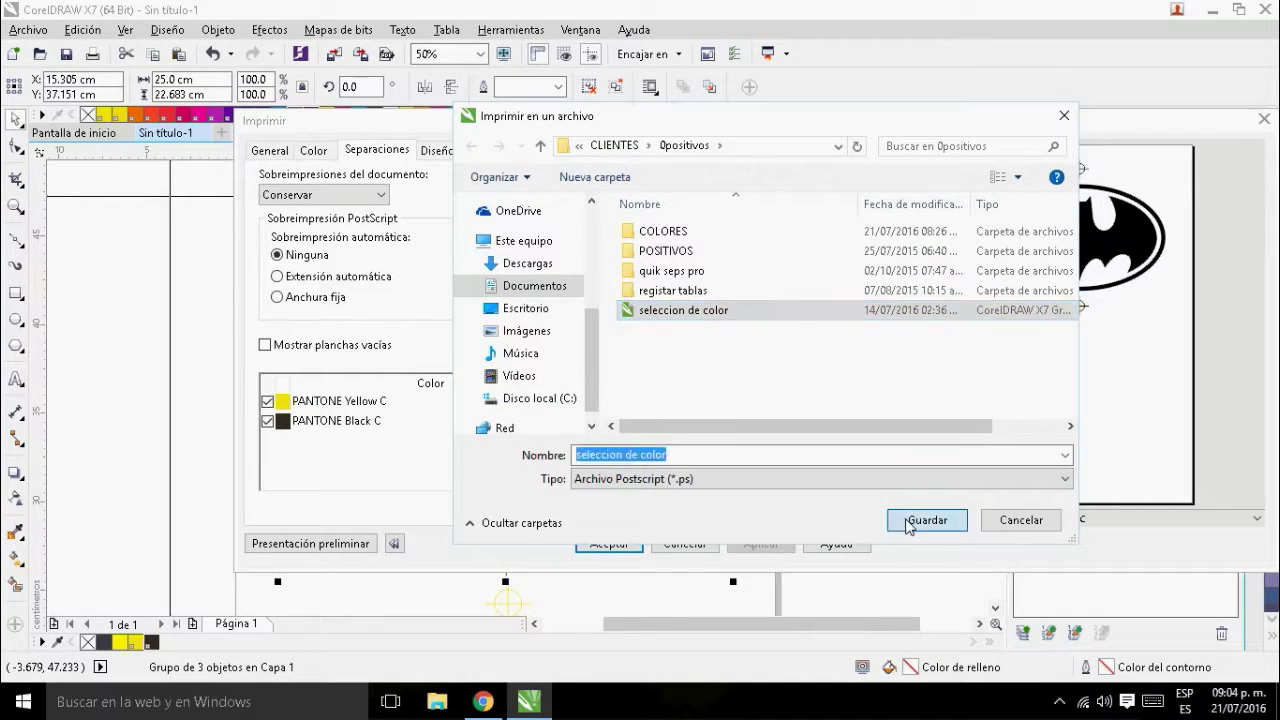
{"action": "left_click", "coordinate": [700, 356]}
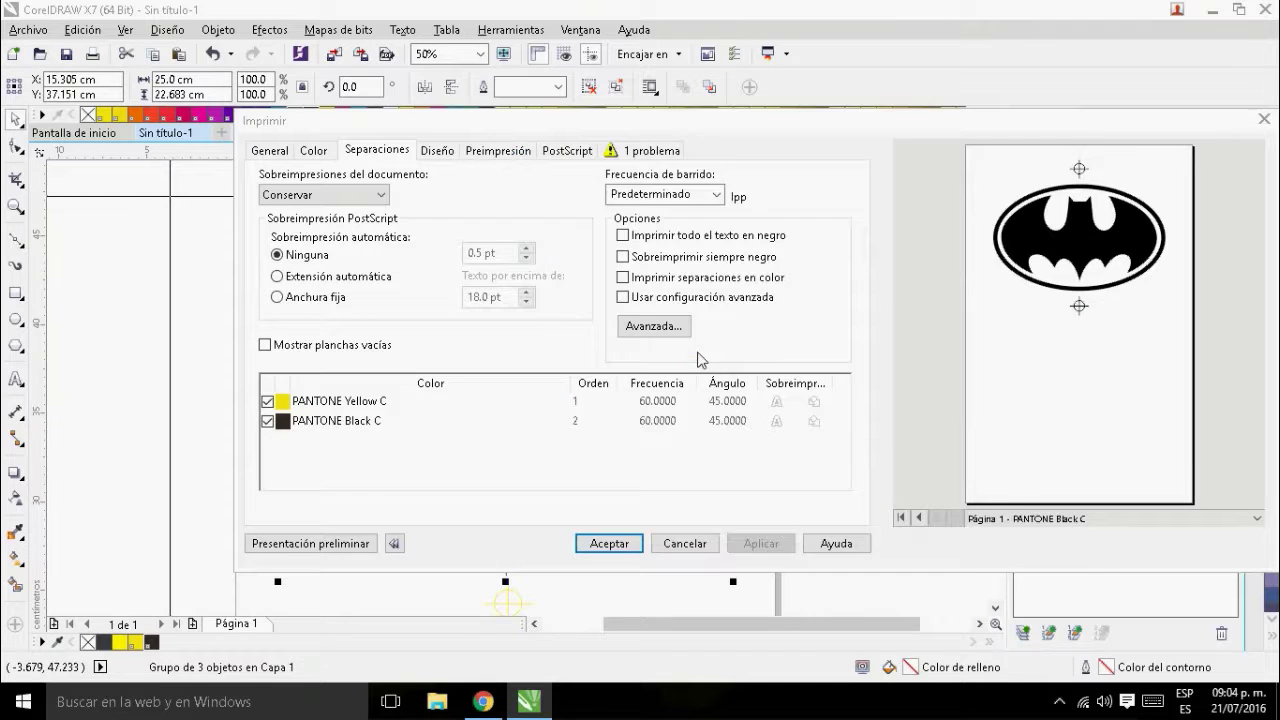
- Switch to GSview 5.0 and open the PostScript file "seleccion de color" from the 0positivos folder
{"action": "left_click", "coordinate": [1211, 11]}
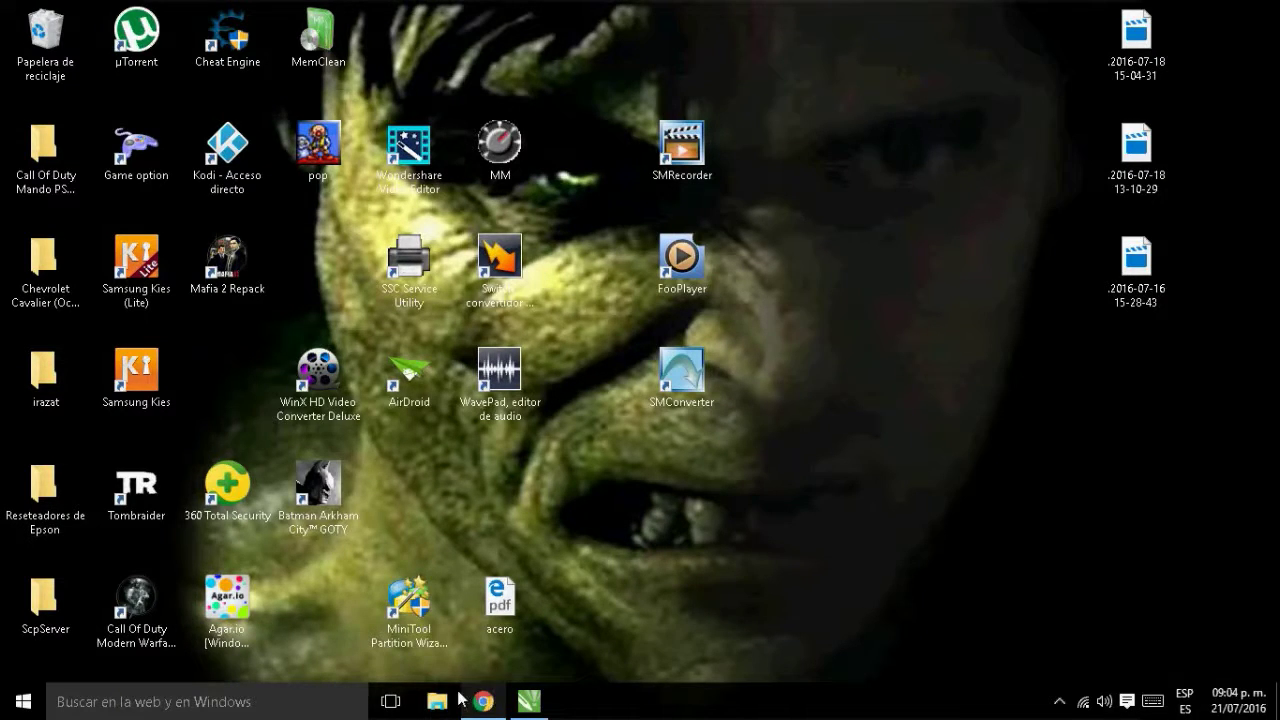
{"action": "left_click", "coordinate": [8, 708]}
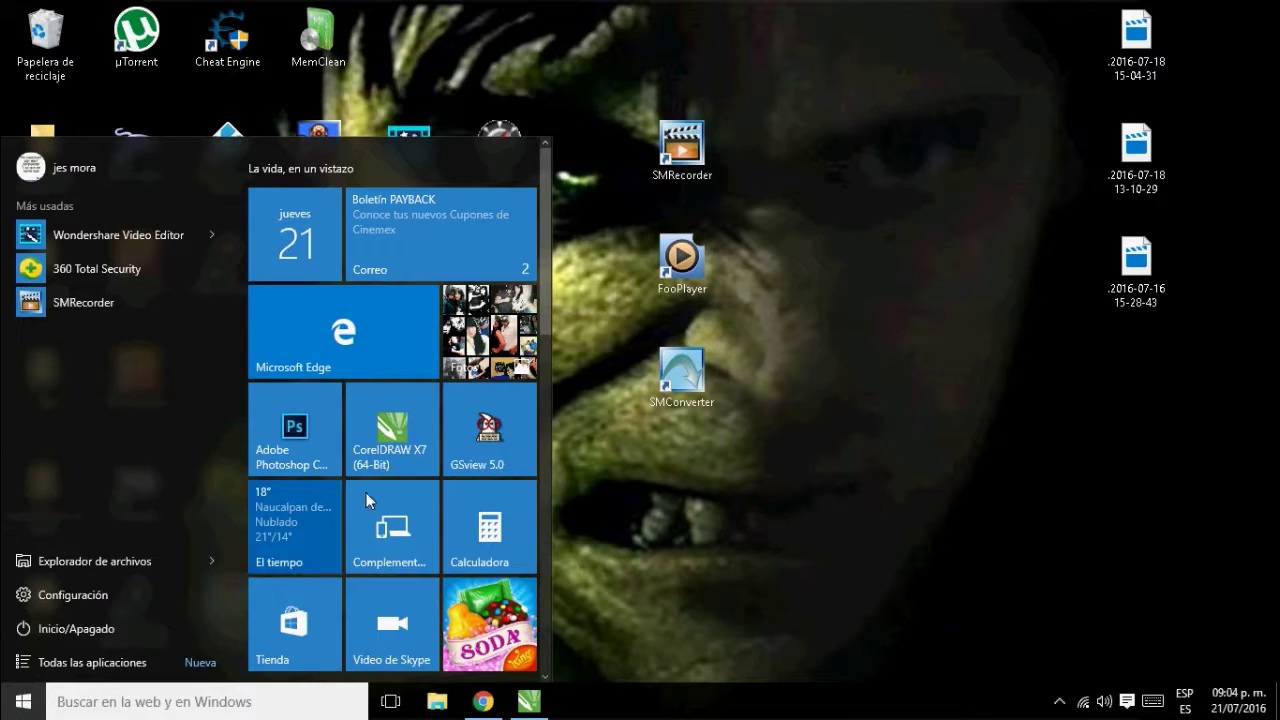
{"action": "left_click", "coordinate": [507, 431]}
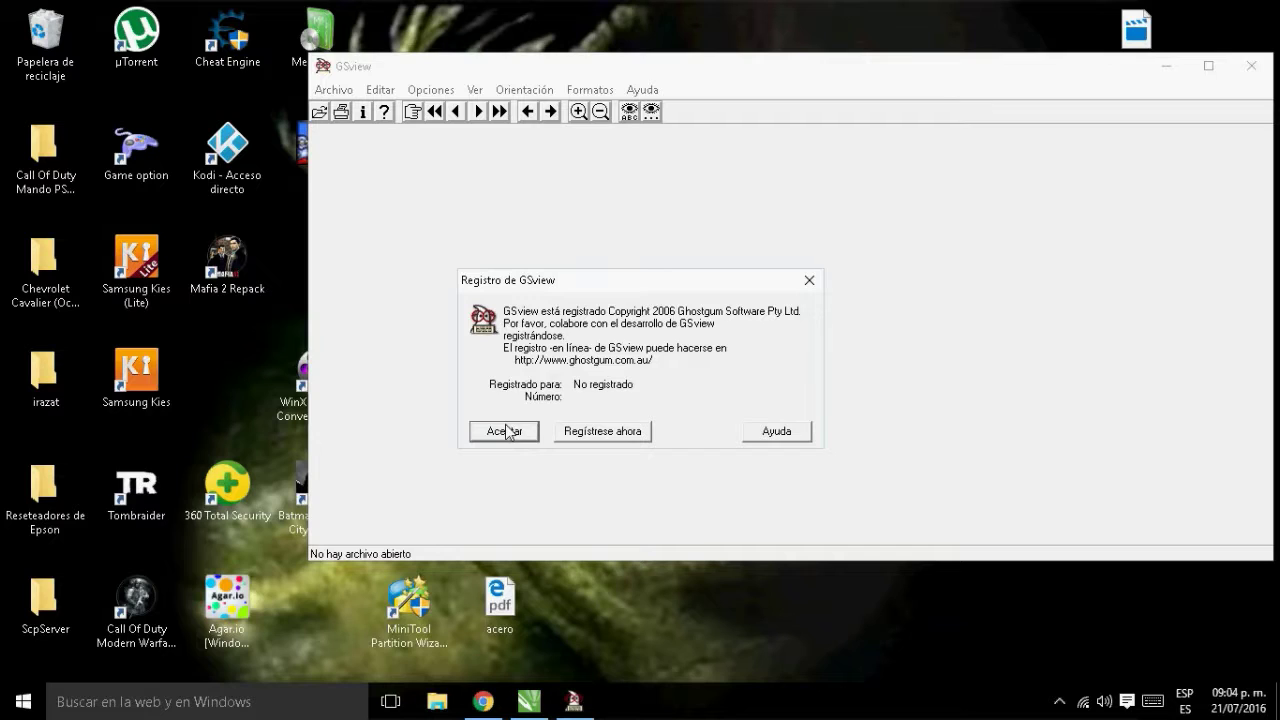
{"action": "left_click", "coordinate": [504, 431]}
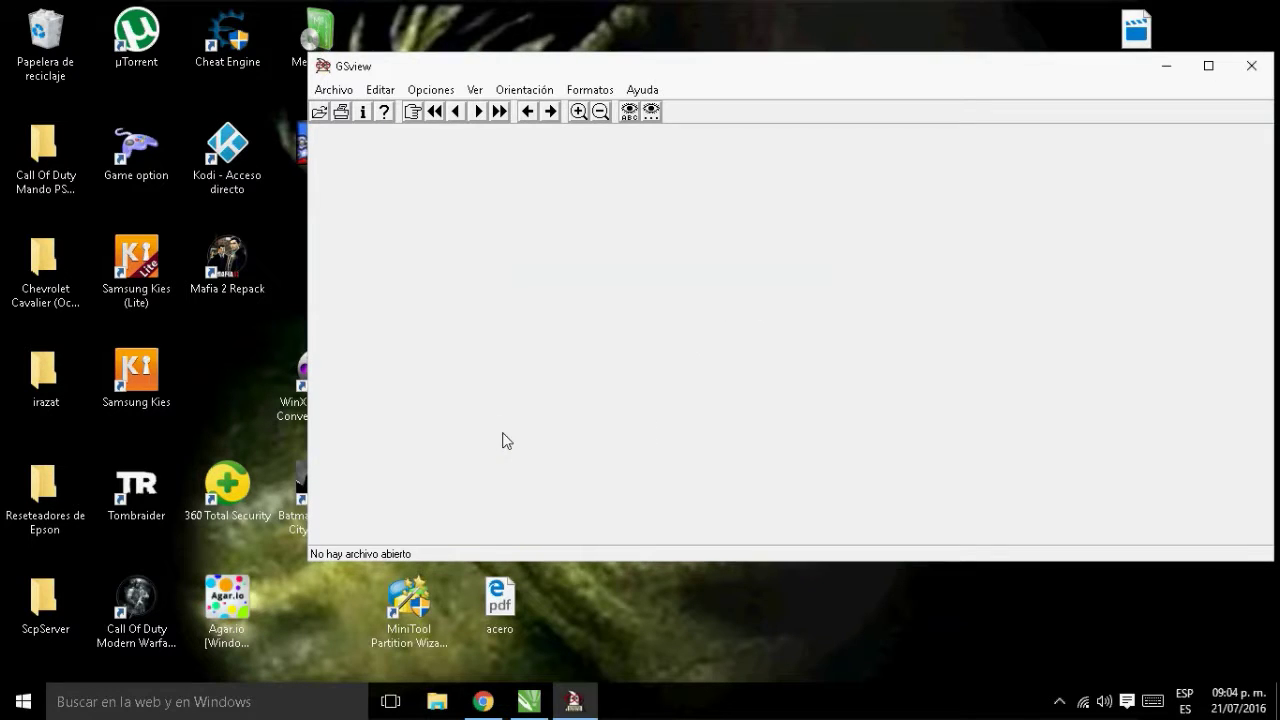
{"action": "left_click", "coordinate": [320, 113]}
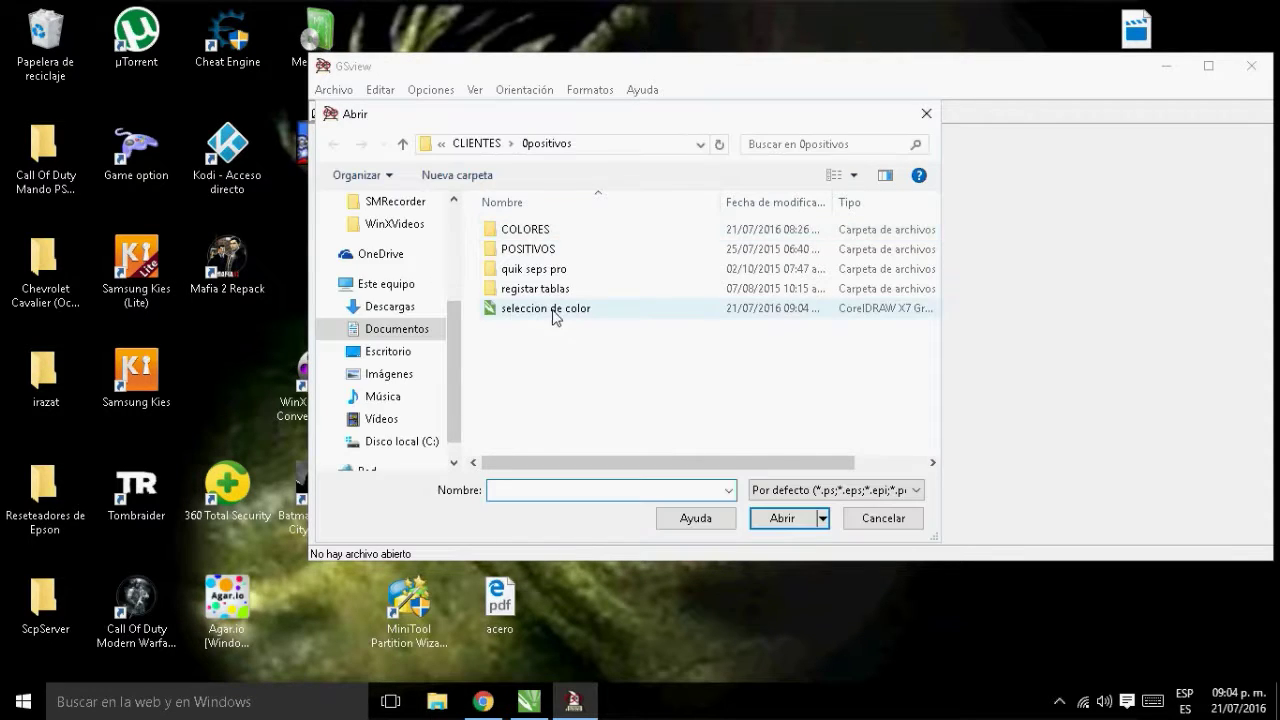
{"action": "left_click", "coordinate": [557, 310]}
{"action": "left_click", "coordinate": [780, 518]}
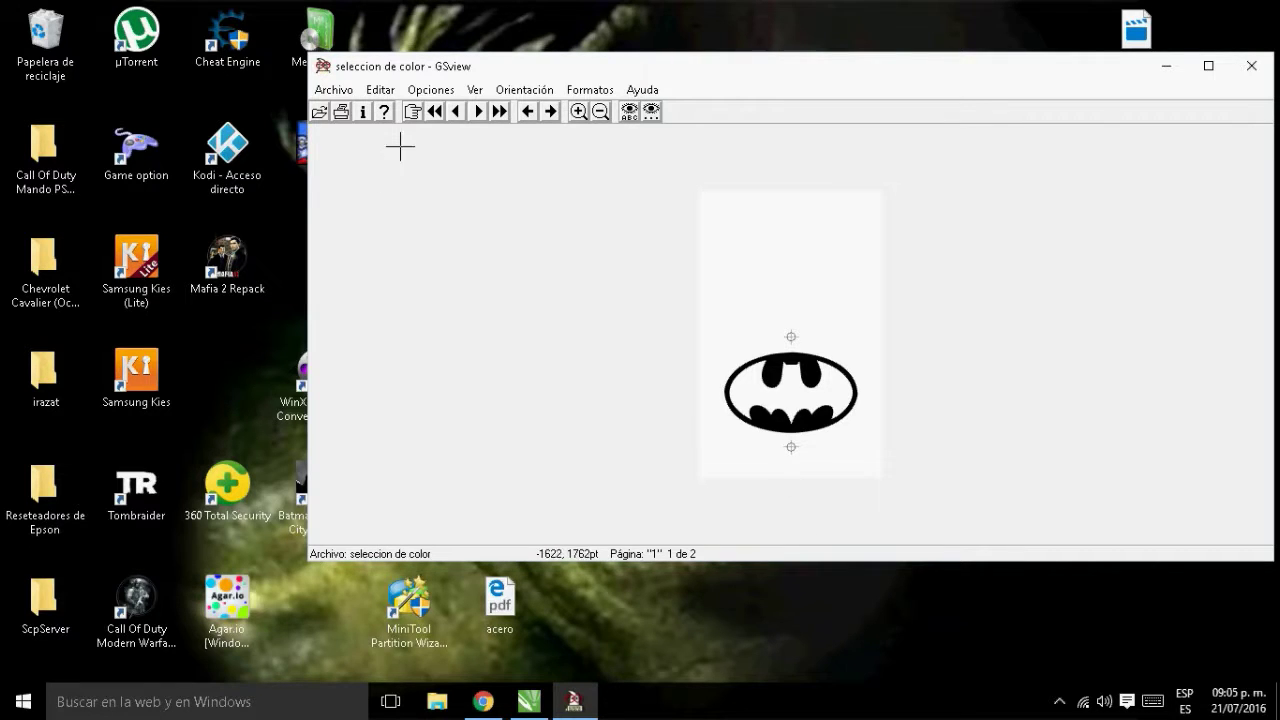
- Check both separation pages and print one copy of all pages on the Epson Stylus Office T1110 using the Windows printer method
{"action": "left_click", "coordinate": [478, 111]}
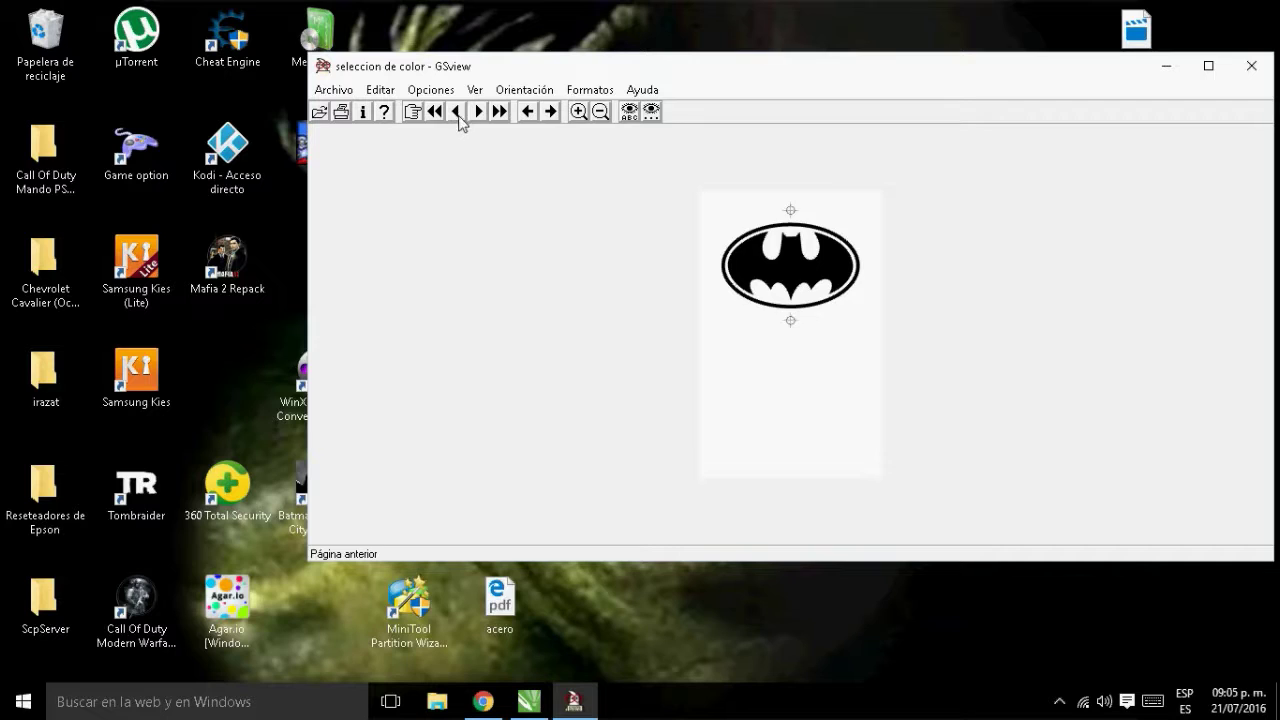
{"action": "left_click", "coordinate": [458, 111]}
{"action": "left_click", "coordinate": [478, 111]}
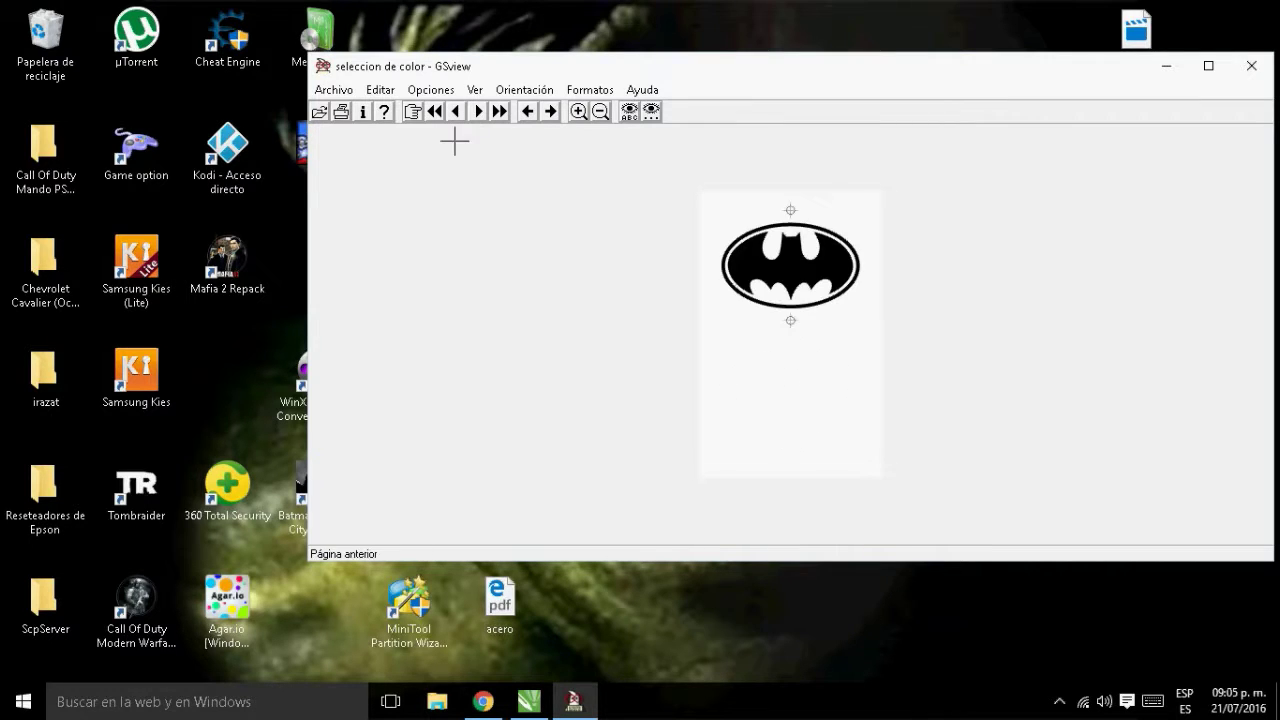
{"action": "left_click", "coordinate": [344, 114]}
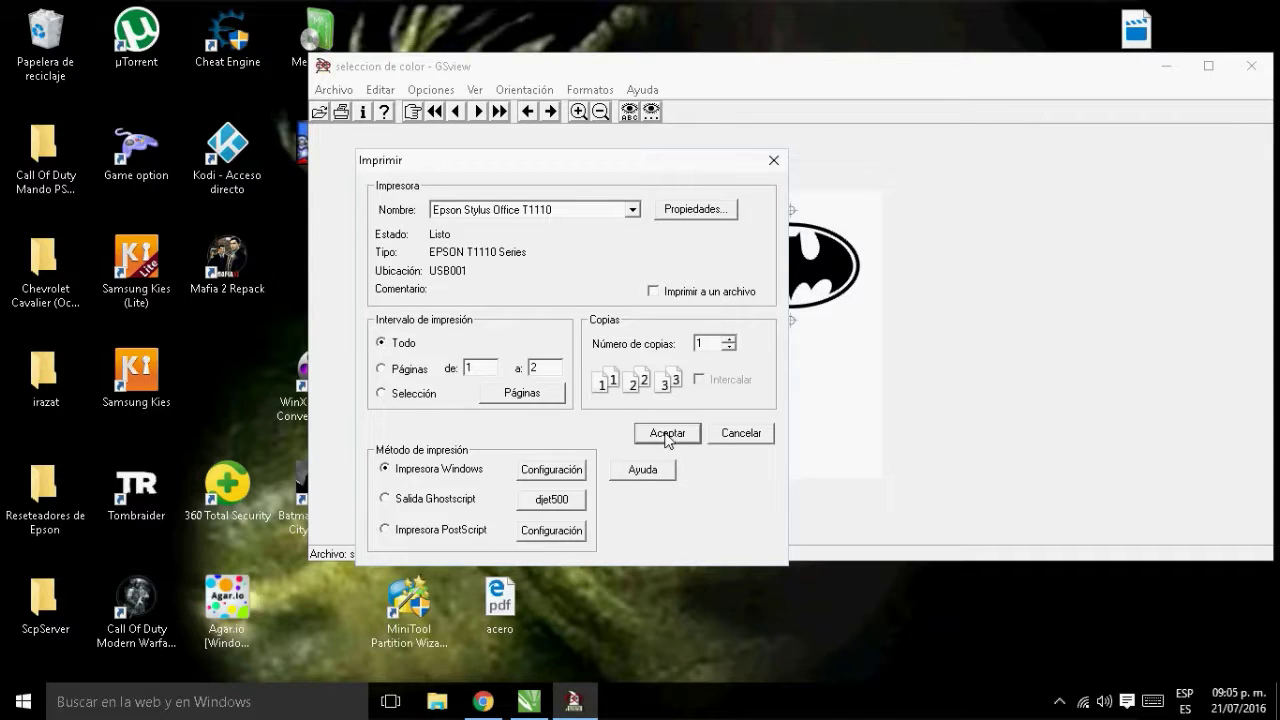
{"action": "left_click", "coordinate": [668, 433]}
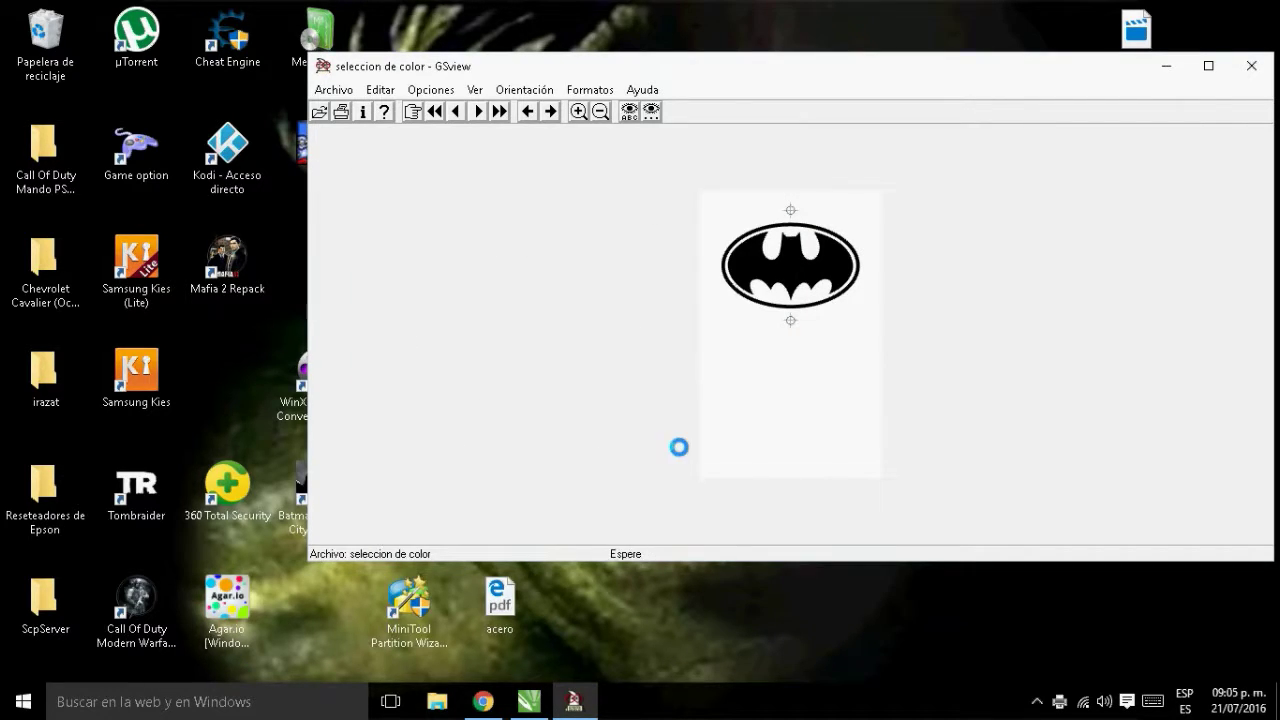